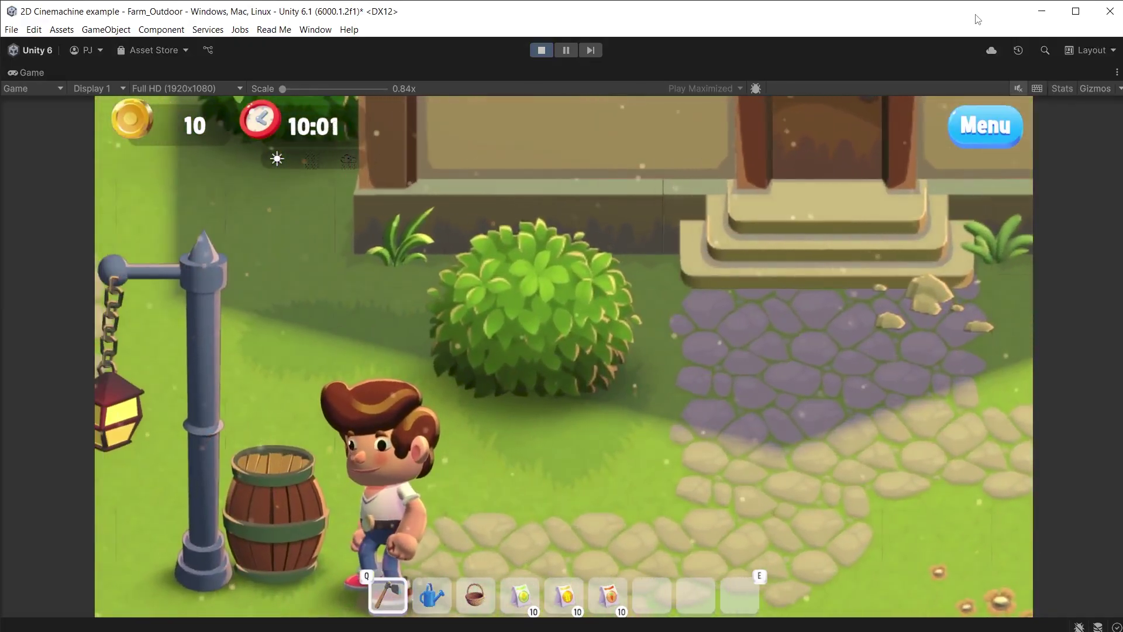
Walk the farmer down away from the barrel, then left across the farm
{"action": "key", "text": "s"}
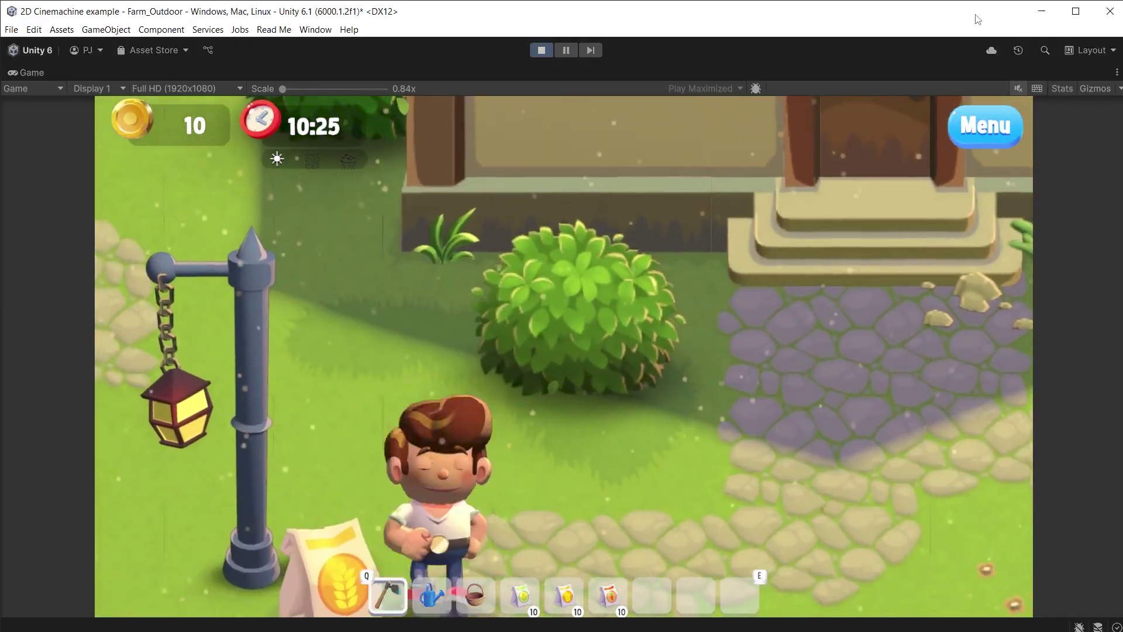
{"action": "key", "text": "a"}
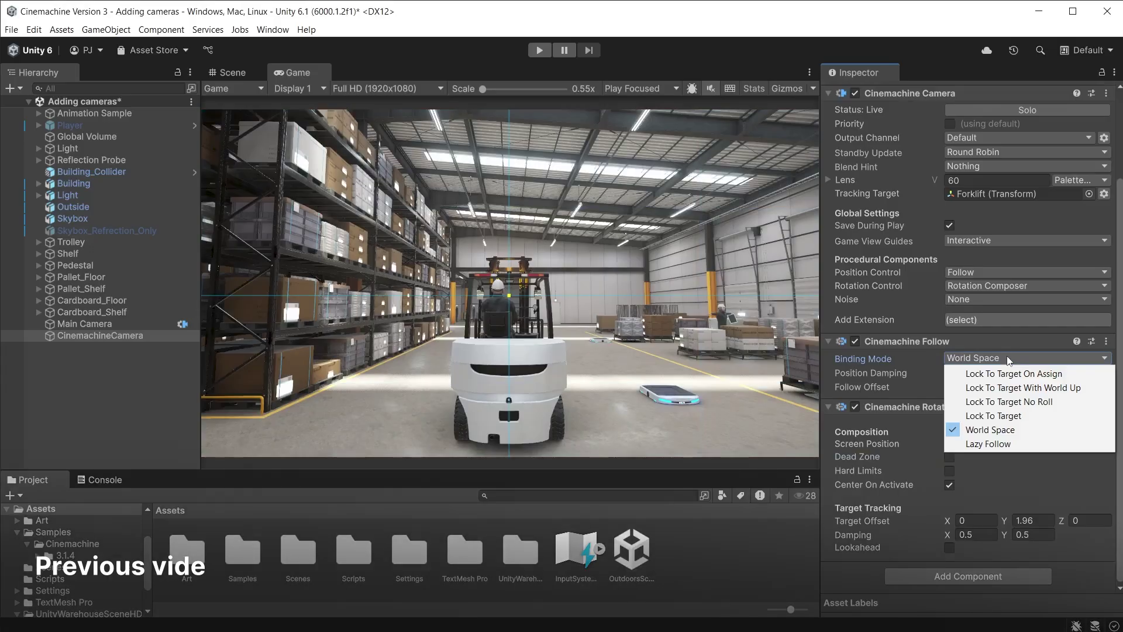
Set the forklift camera's Binding Mode to Lock To Target No Roll and play the warehouse scene
{"action": "left_click", "coordinate": [1016, 404]}
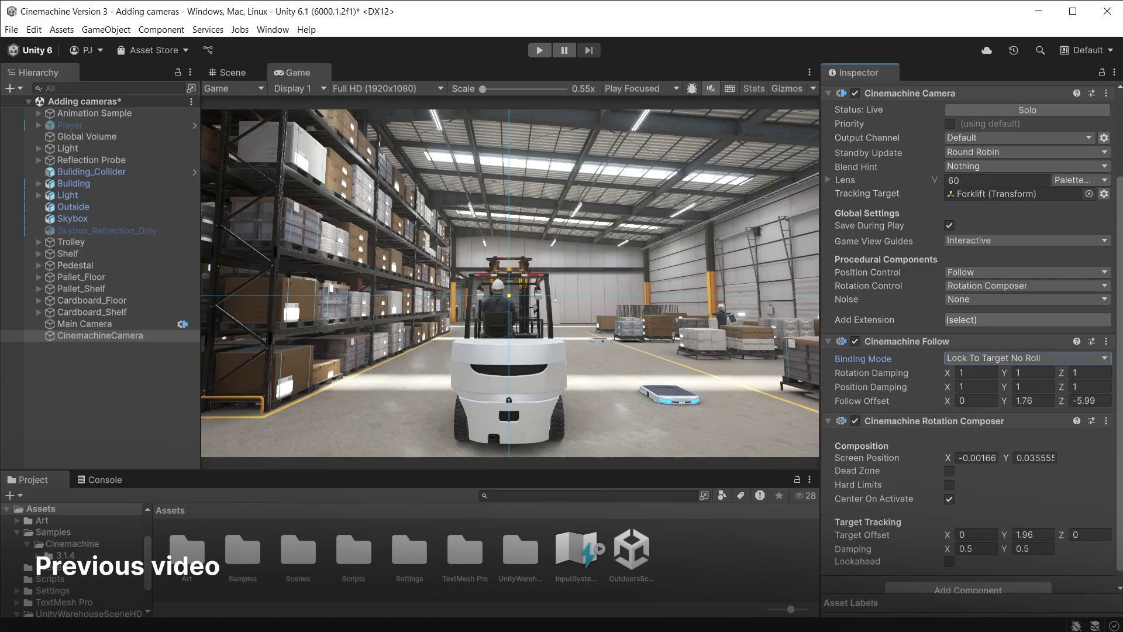
{"action": "key", "text": "ctrl+p"}
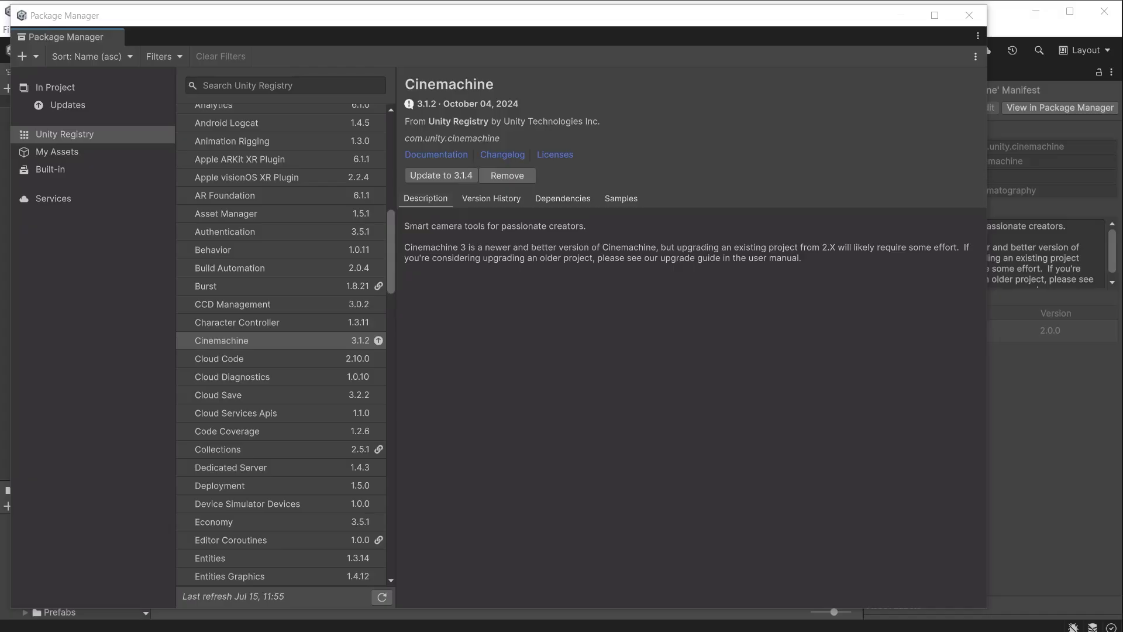
Show the Unity Registry packages, select Cinemachine, and display its Samples list
{"action": "left_click", "coordinate": [87, 134]}
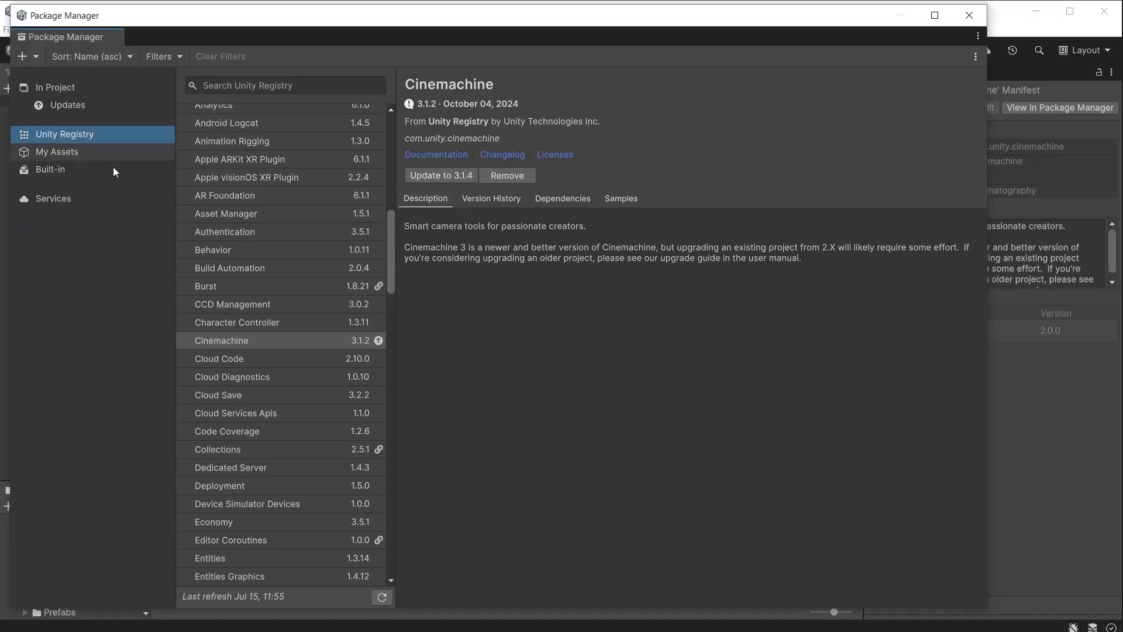
{"action": "left_click", "coordinate": [233, 339]}
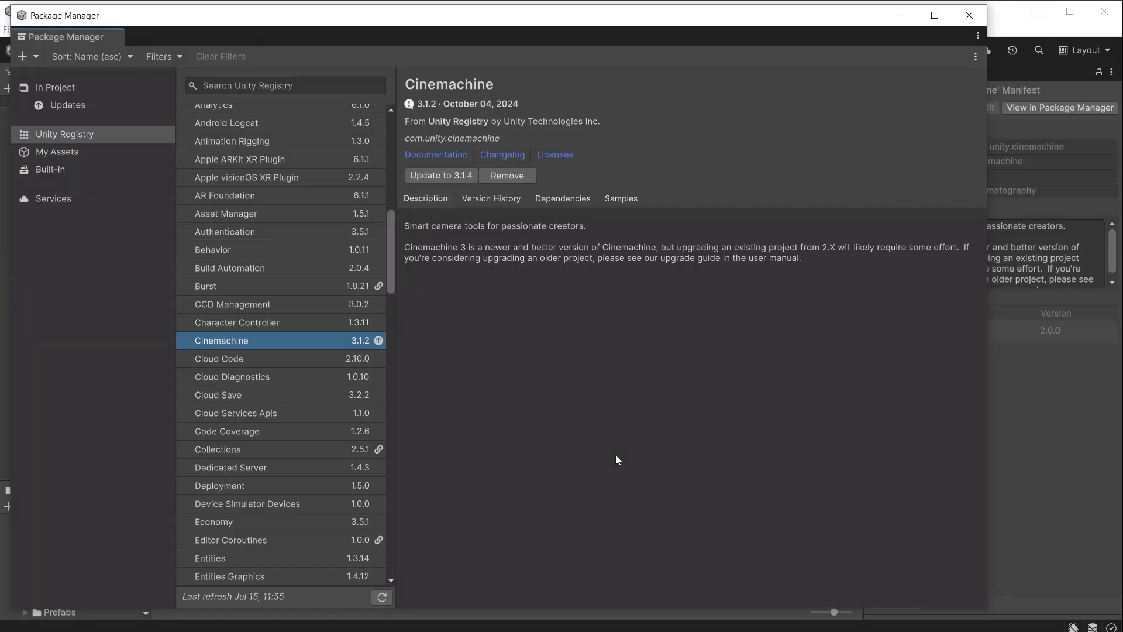
{"action": "left_click", "coordinate": [623, 199]}
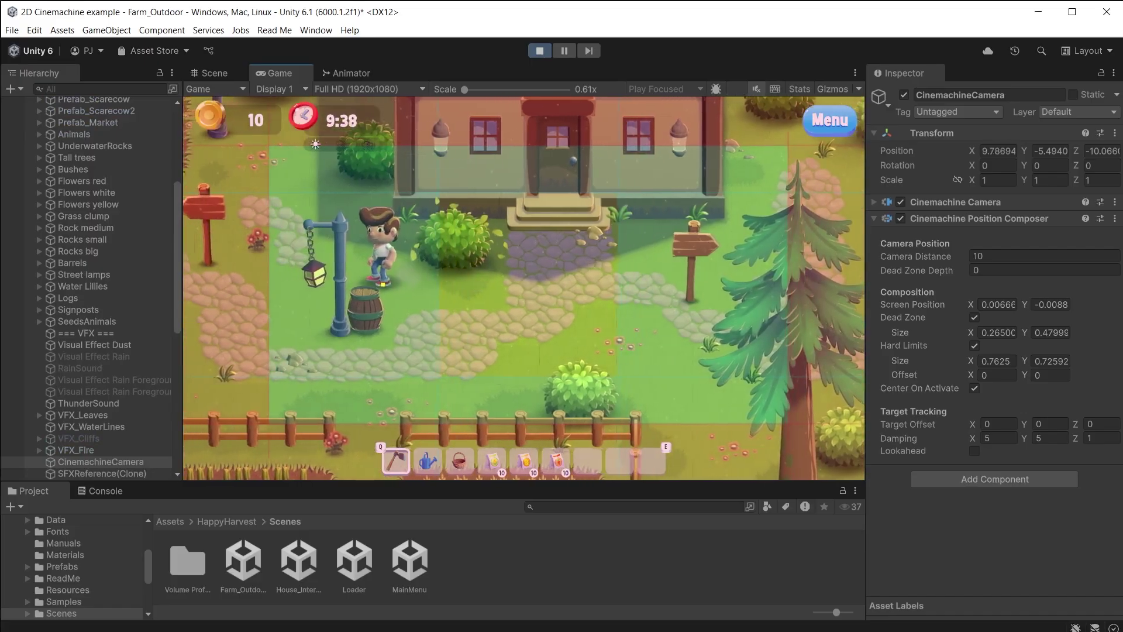
Walk the farmer left to the fenced field, then back right toward the house
{"action": "key", "text": "a"}
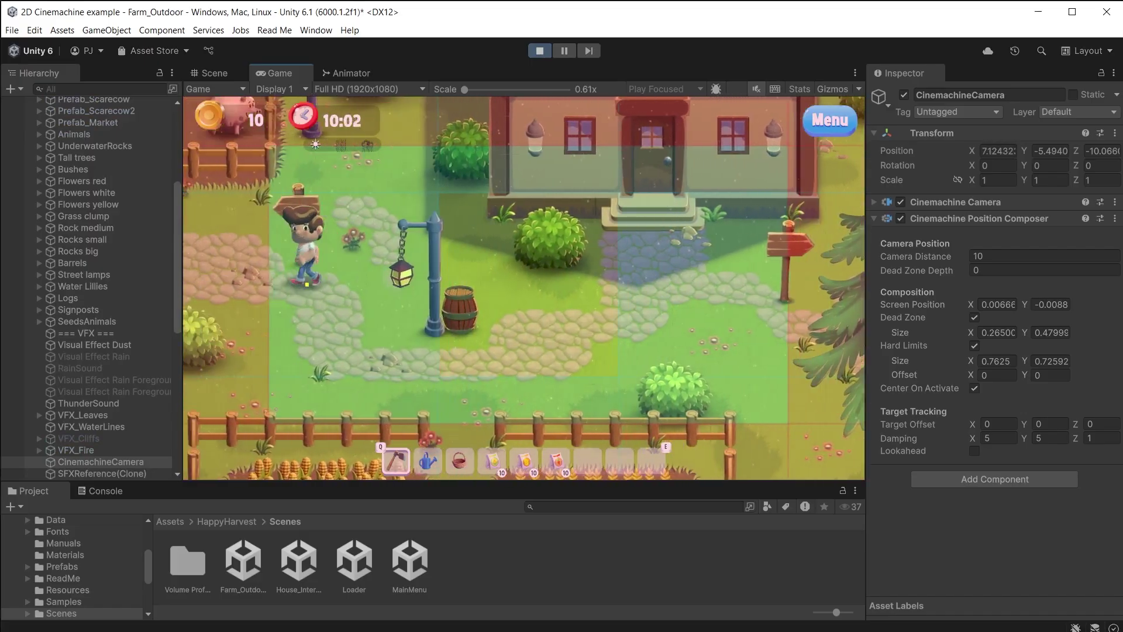
{"action": "key", "text": "a"}
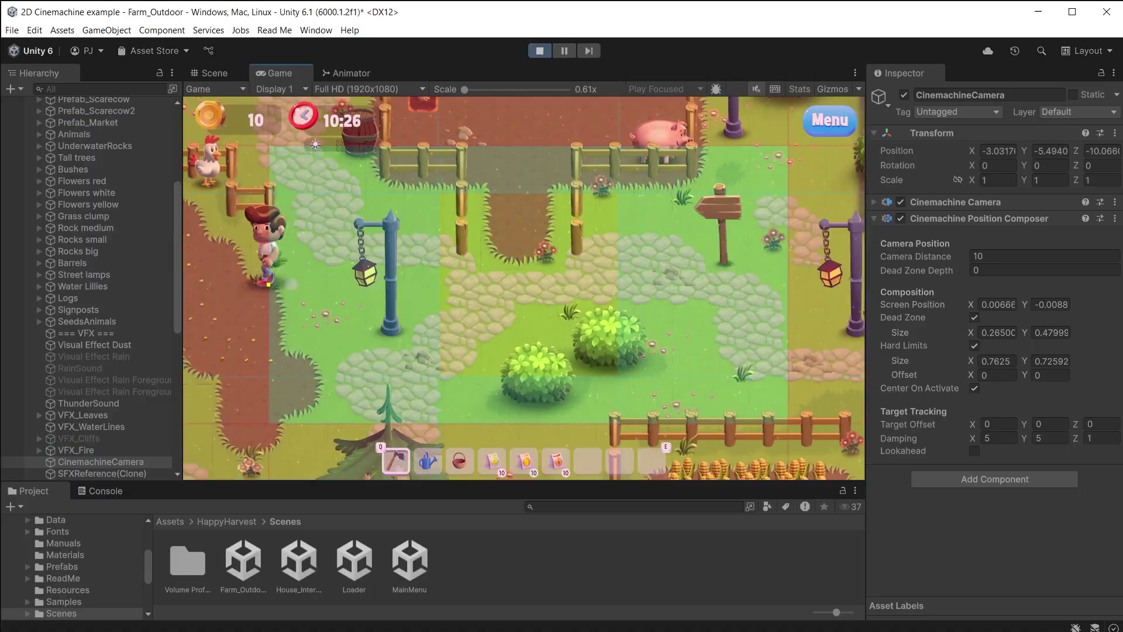
{"action": "key", "text": "a"}
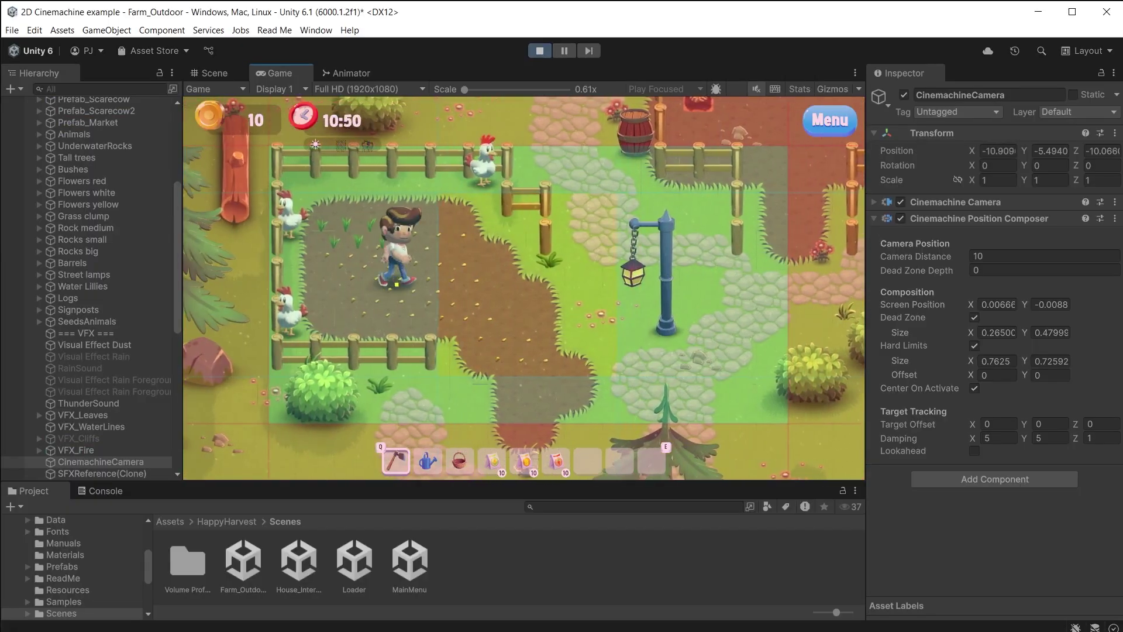
{"action": "key", "text": "d"}
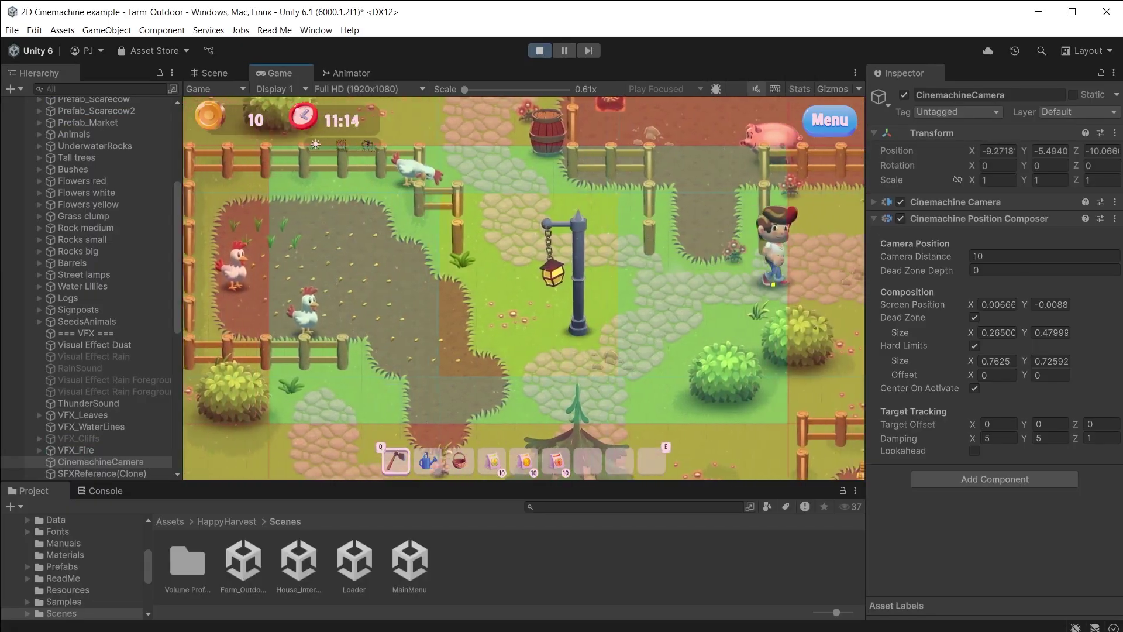
{"action": "key", "text": "d"}
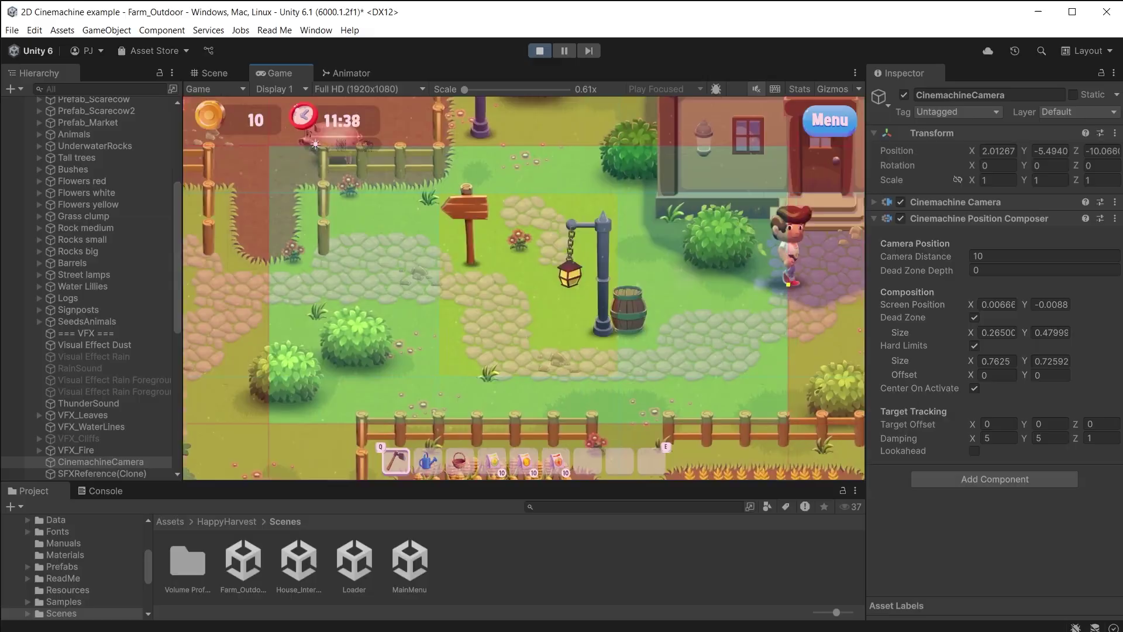
Stop the game, inspect the scene, Main Camera and CM vcam1, then delete CM vcam1
{"action": "key", "text": "ctrl+p"}
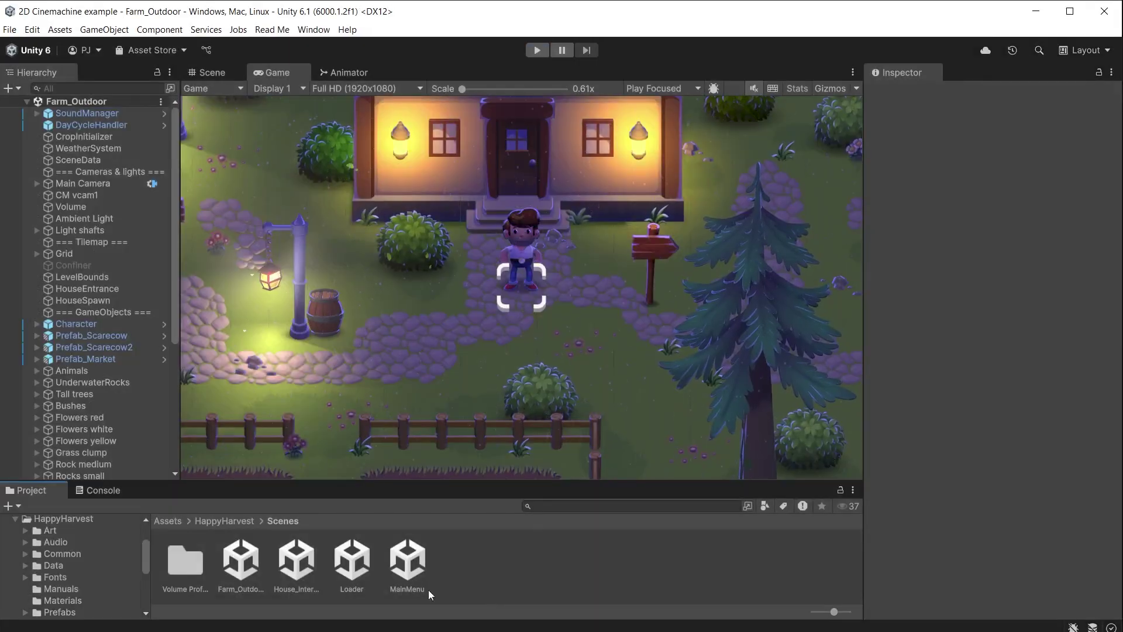
{"action": "left_click", "coordinate": [238, 571]}
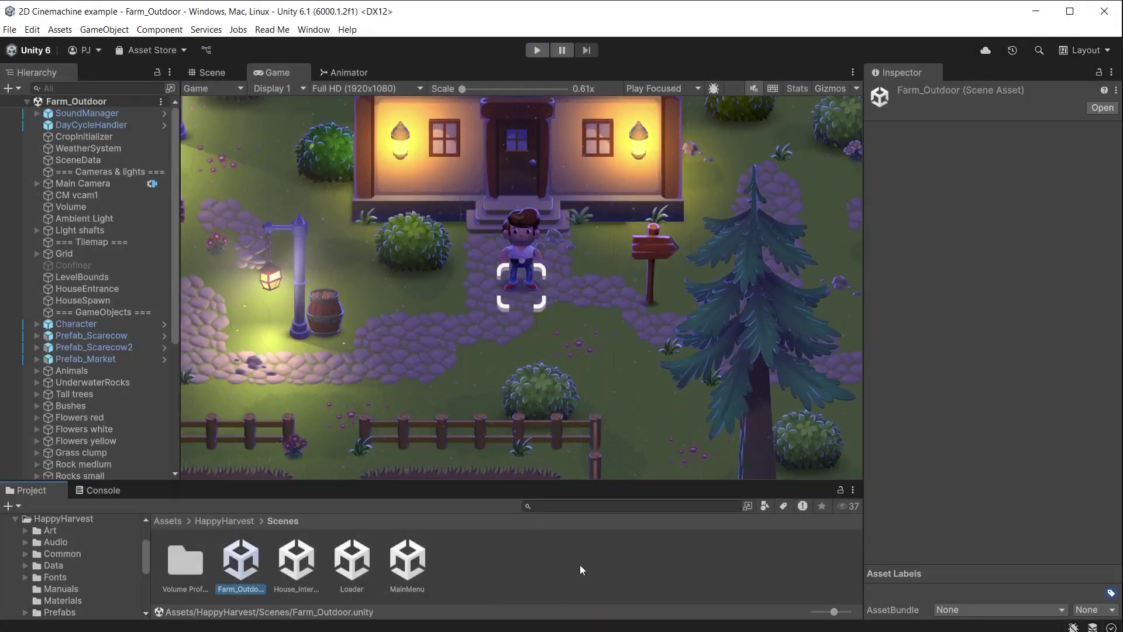
{"action": "left_click", "coordinate": [83, 183]}
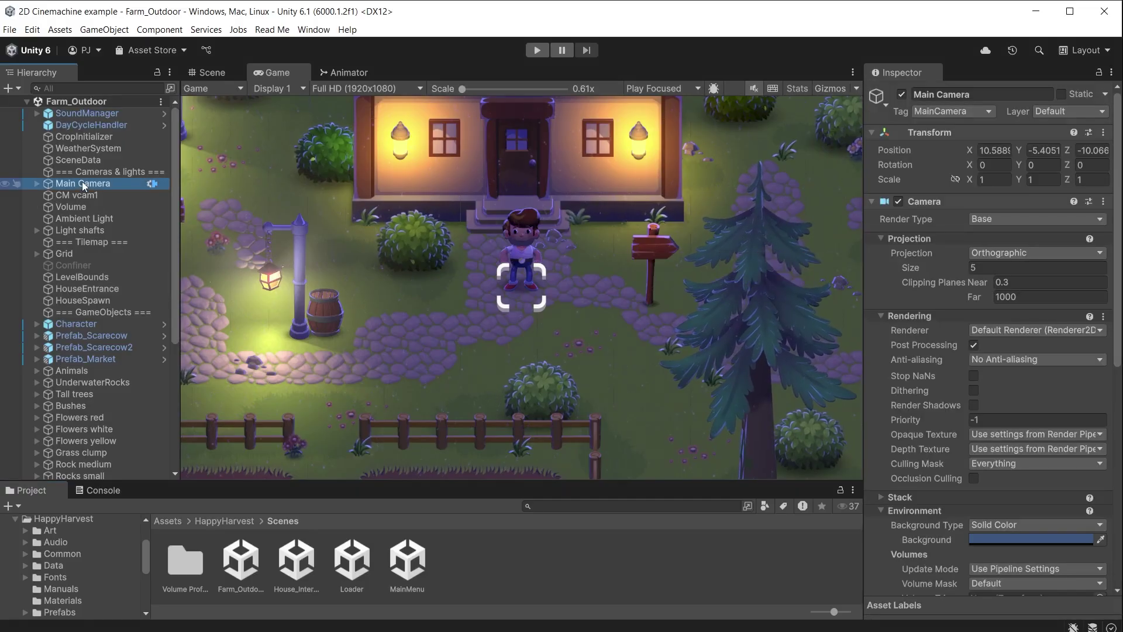
{"action": "left_click", "coordinate": [76, 196]}
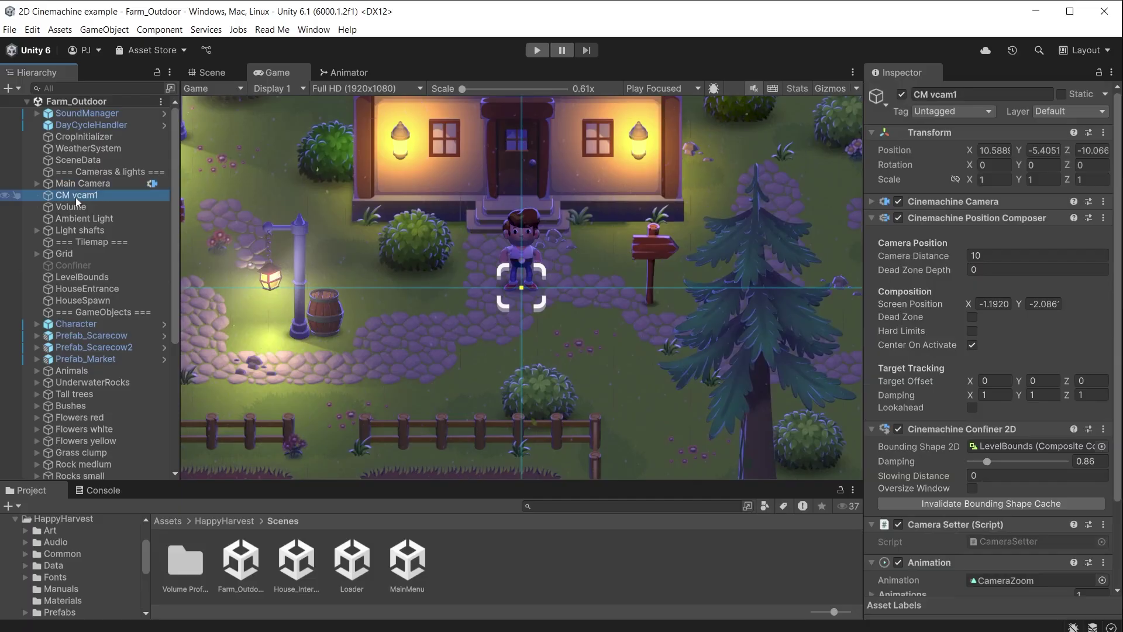
{"action": "key", "text": "Delete"}
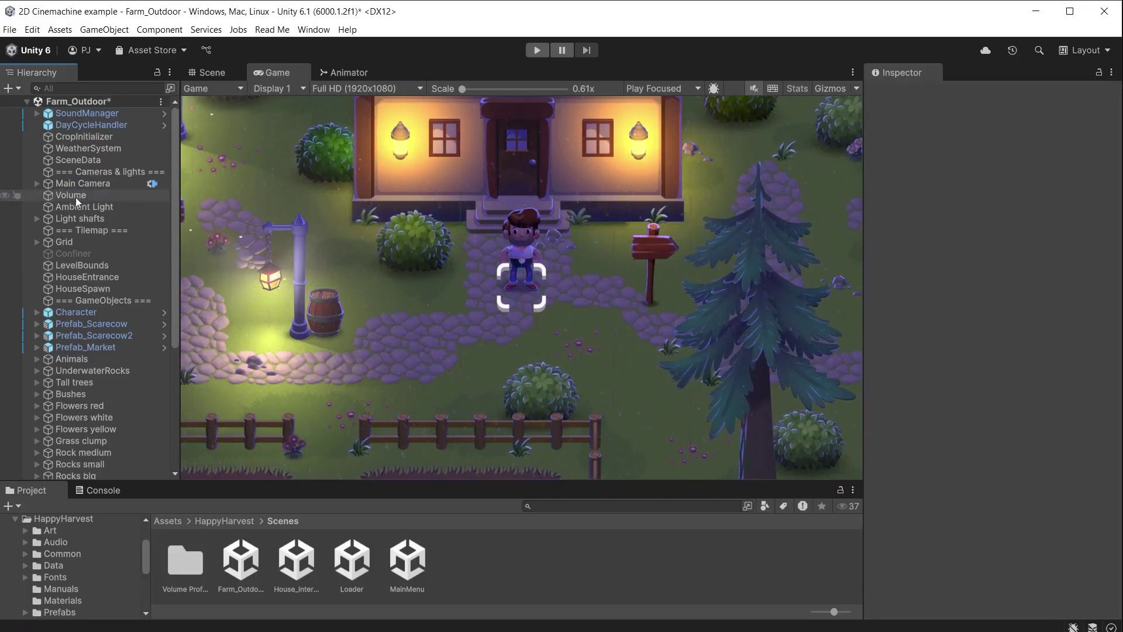
{"action": "left_click", "coordinate": [100, 29]}
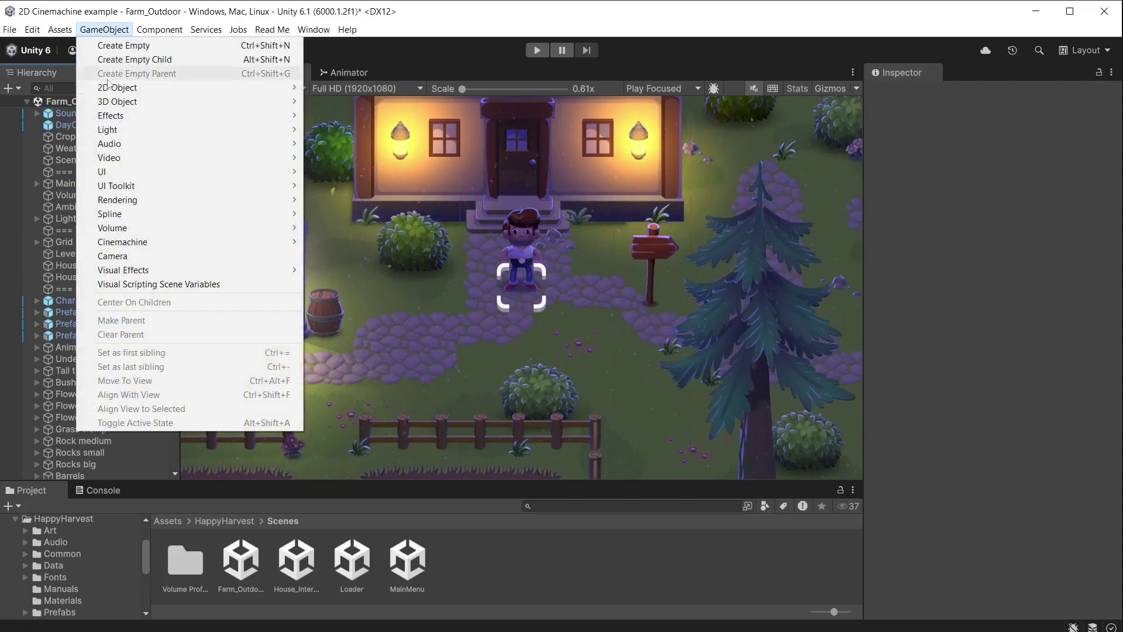
Create a Cinemachine 2D Camera and set Character as its Tracking Target
{"action": "mouse_move", "coordinate": [216, 245]}
{"action": "mouse_move", "coordinate": [375, 242]}
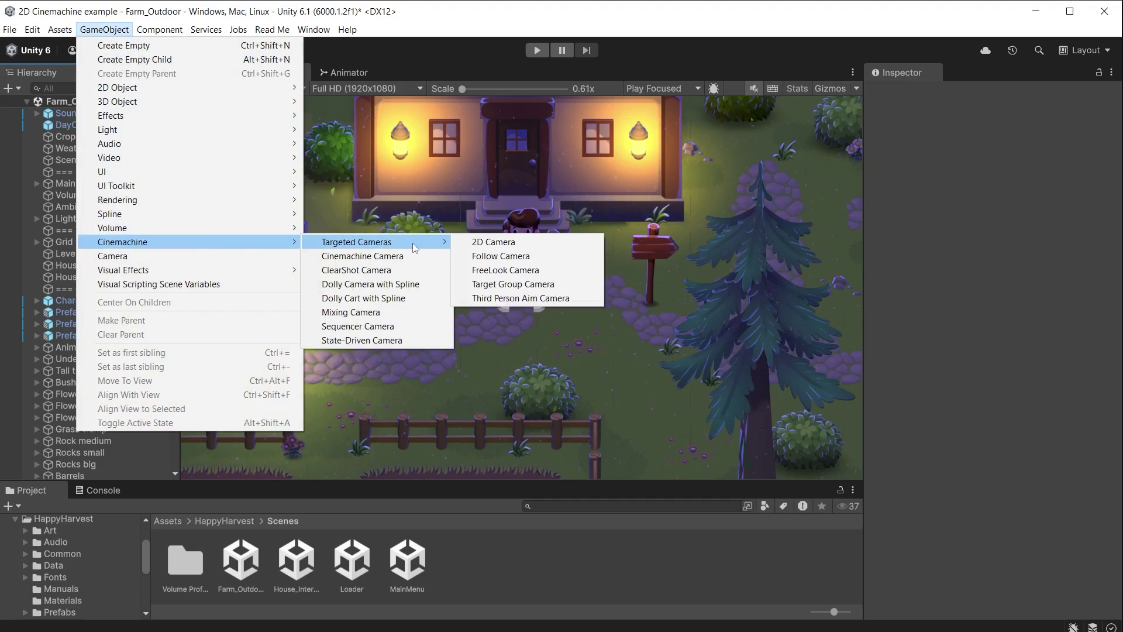
{"action": "left_click", "coordinate": [577, 245]}
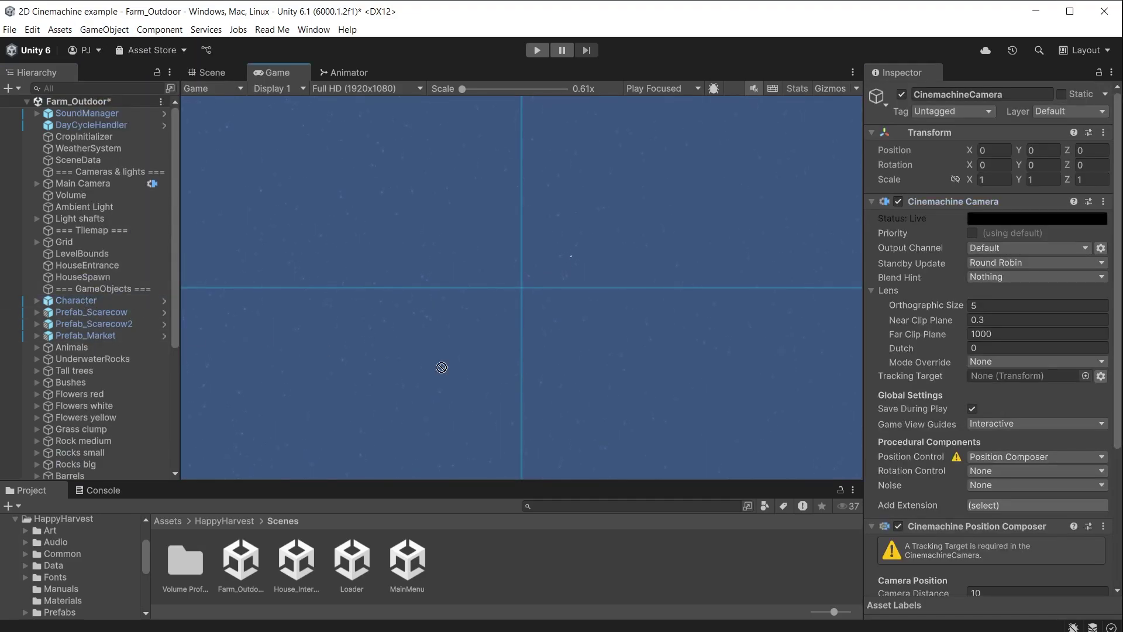
{"action": "left_click_drag", "start_coordinate": [954, 366], "coordinate": [1016, 376]}
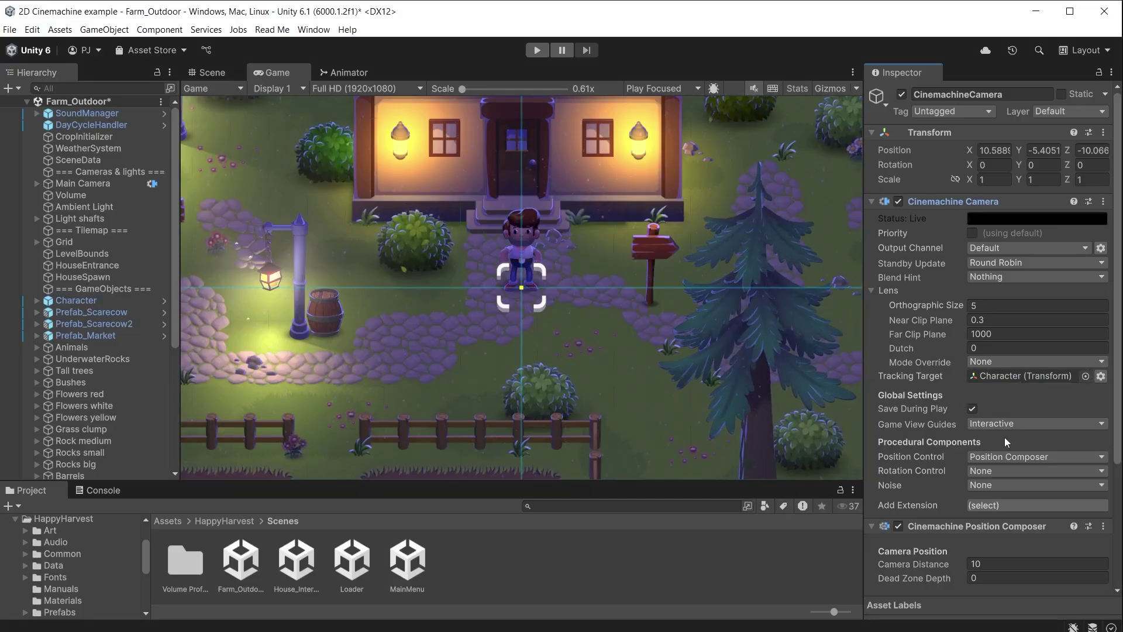
{"action": "scroll", "coordinate": [1005, 437], "scroll_direction": "down", "scroll_amount": 3}
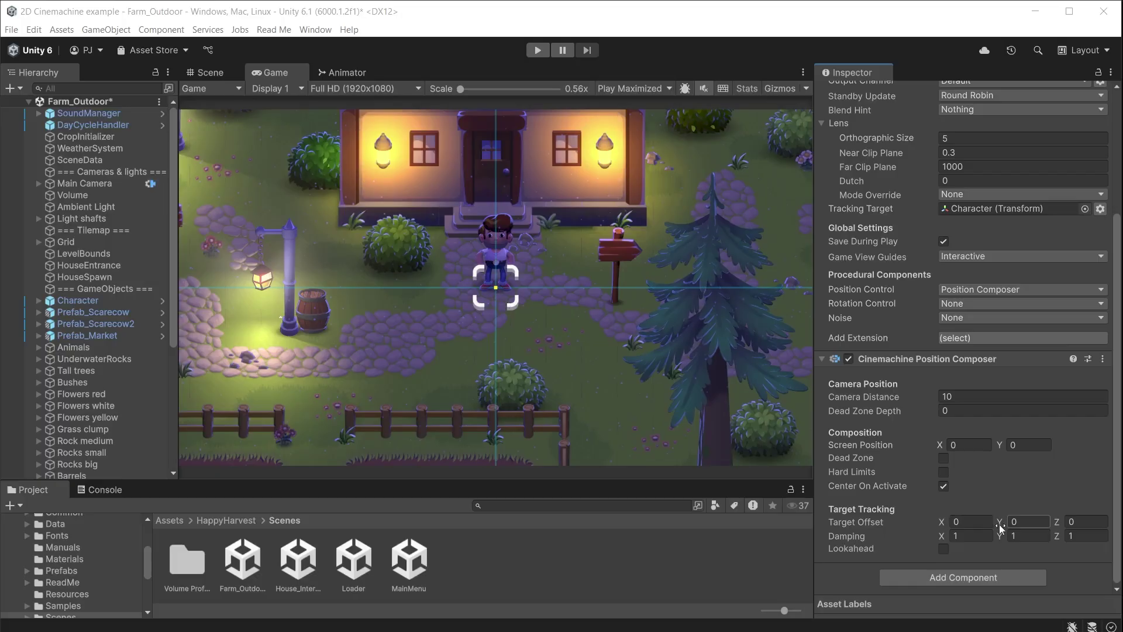
Set Target Offset Y to 1.06, then play-test by walking the farmer right, left and up
{"action": "left_click_drag", "start_coordinate": [1001, 528], "coordinate": [1029, 531]}
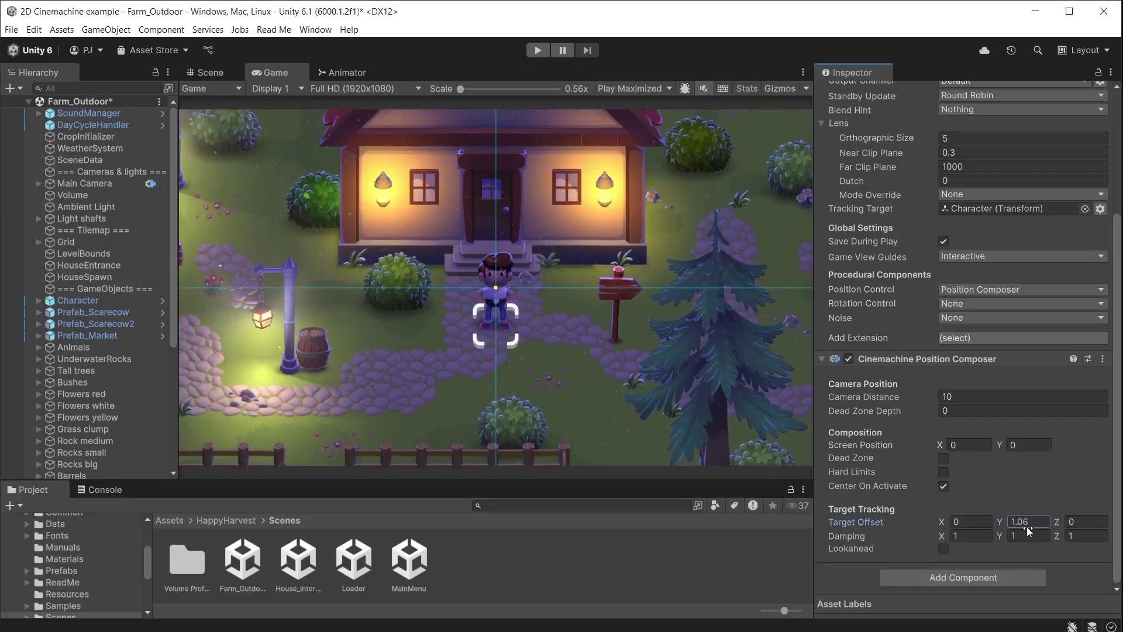
{"action": "key", "text": "ctrl+p"}
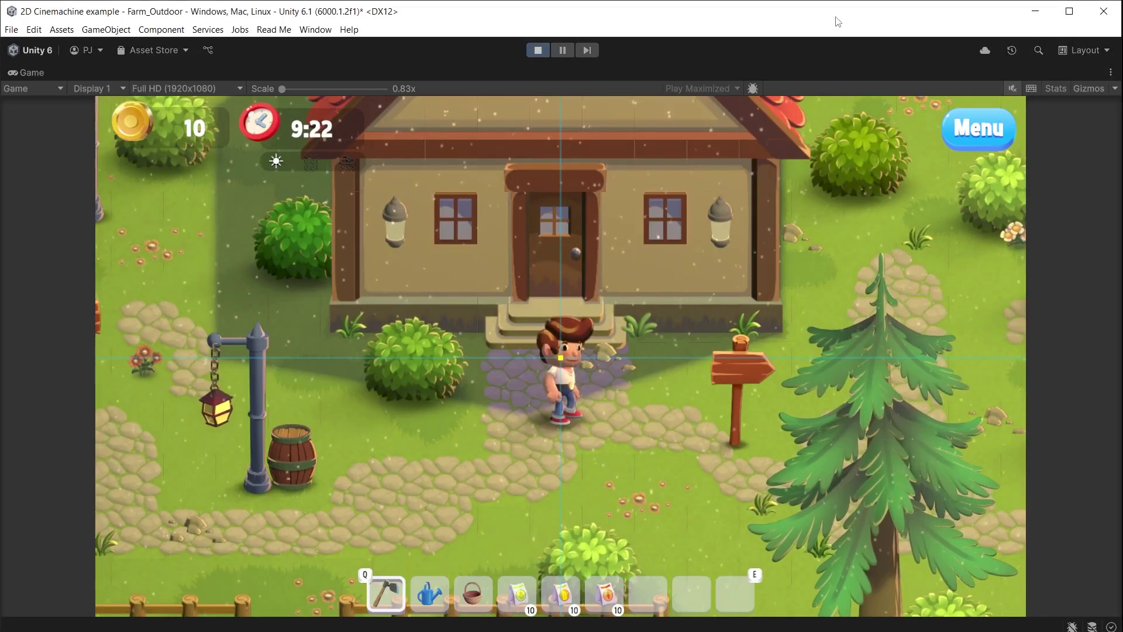
{"action": "key", "text": "d"}
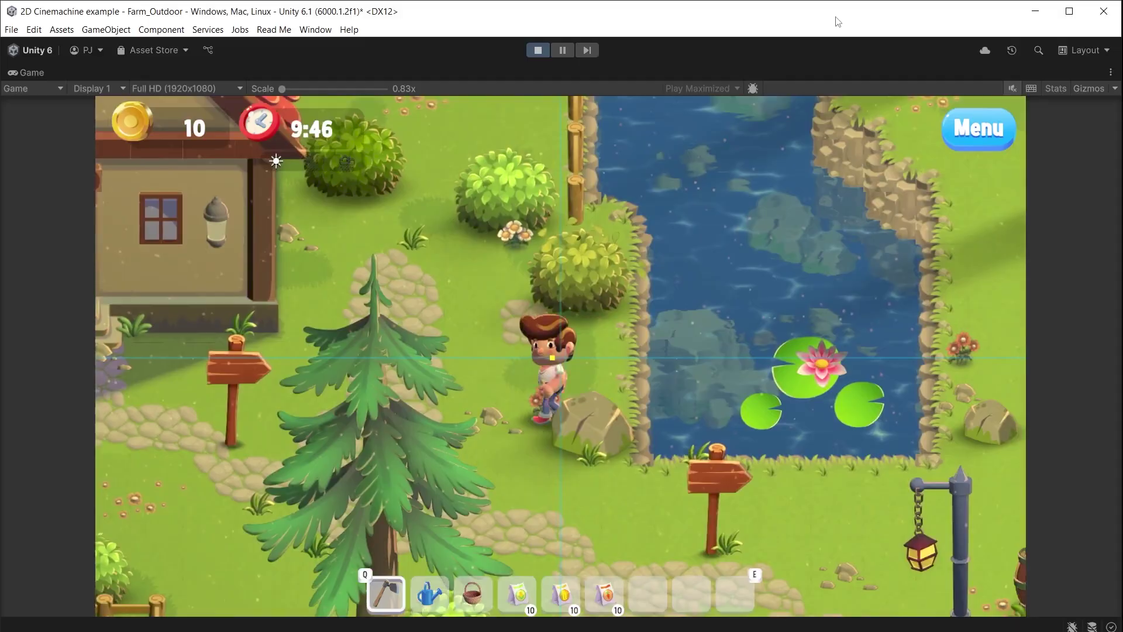
{"action": "key", "text": "a"}
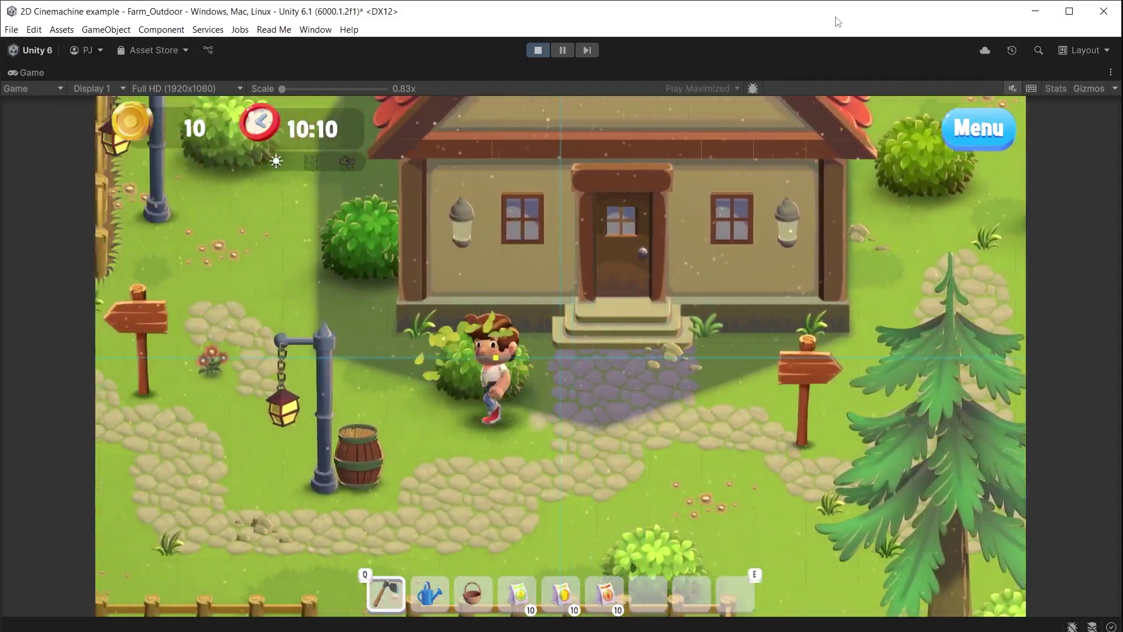
{"action": "key", "text": "w"}
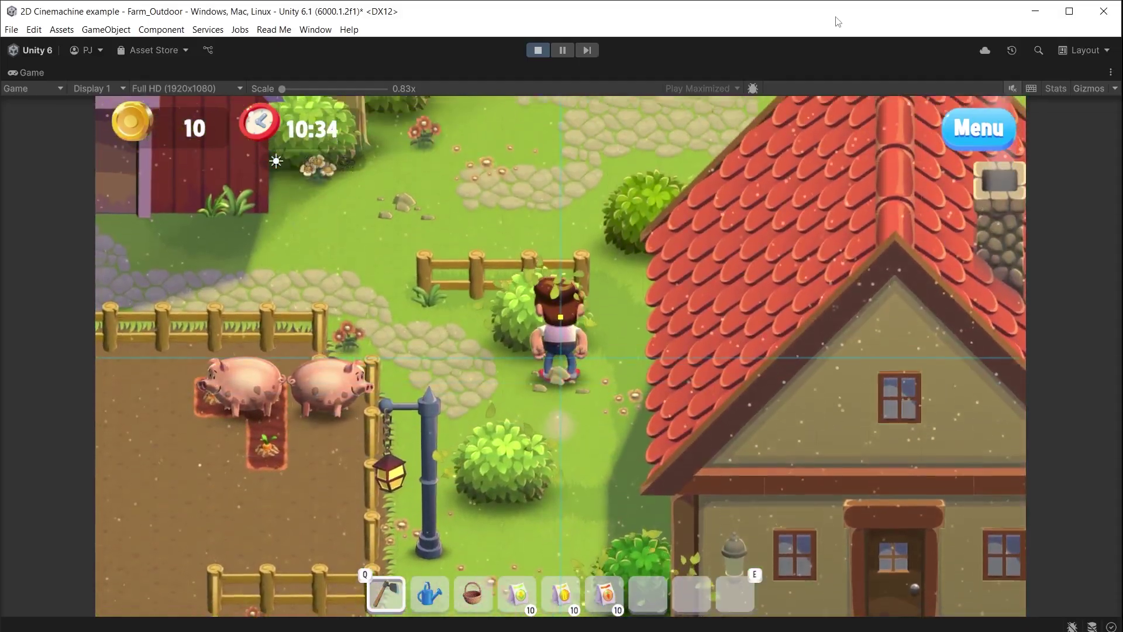
{"action": "key", "text": "w"}
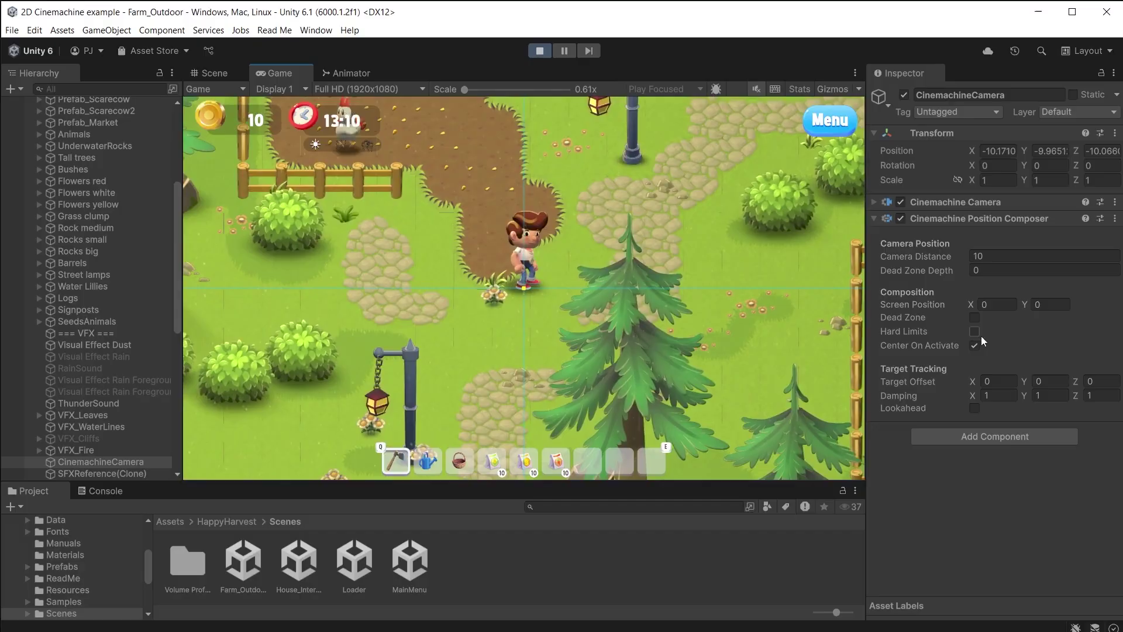
Enable the Dead Zone, widen it, and centre the camera's Screen Position on the player
{"action": "left_click", "coordinate": [974, 319]}
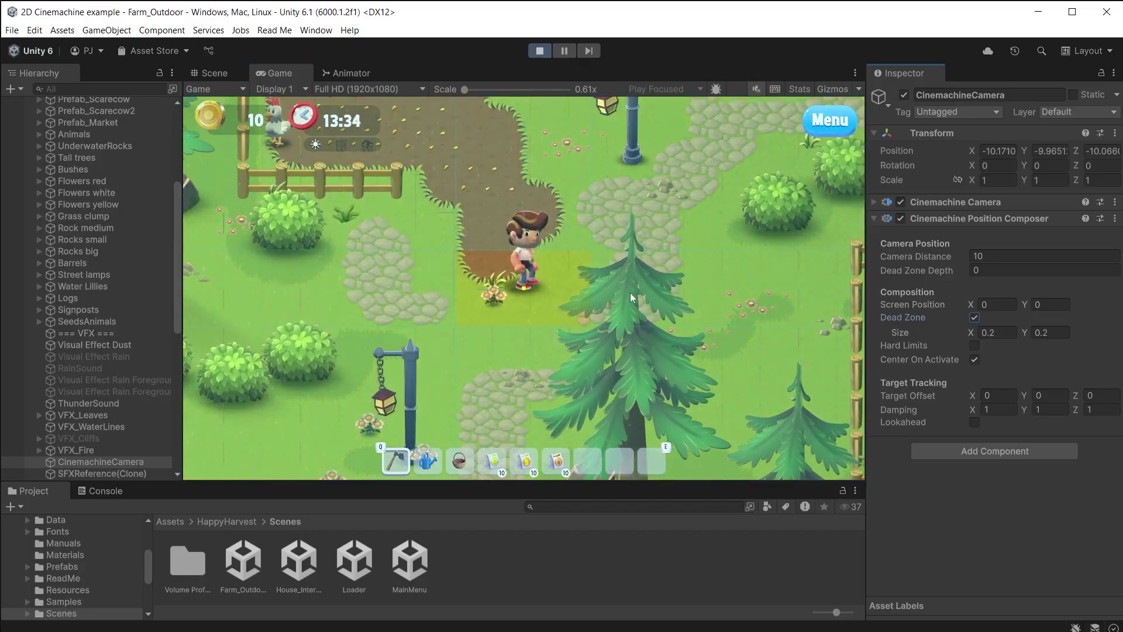
{"action": "left_click_drag", "start_coordinate": [592, 286], "coordinate": [613, 195]}
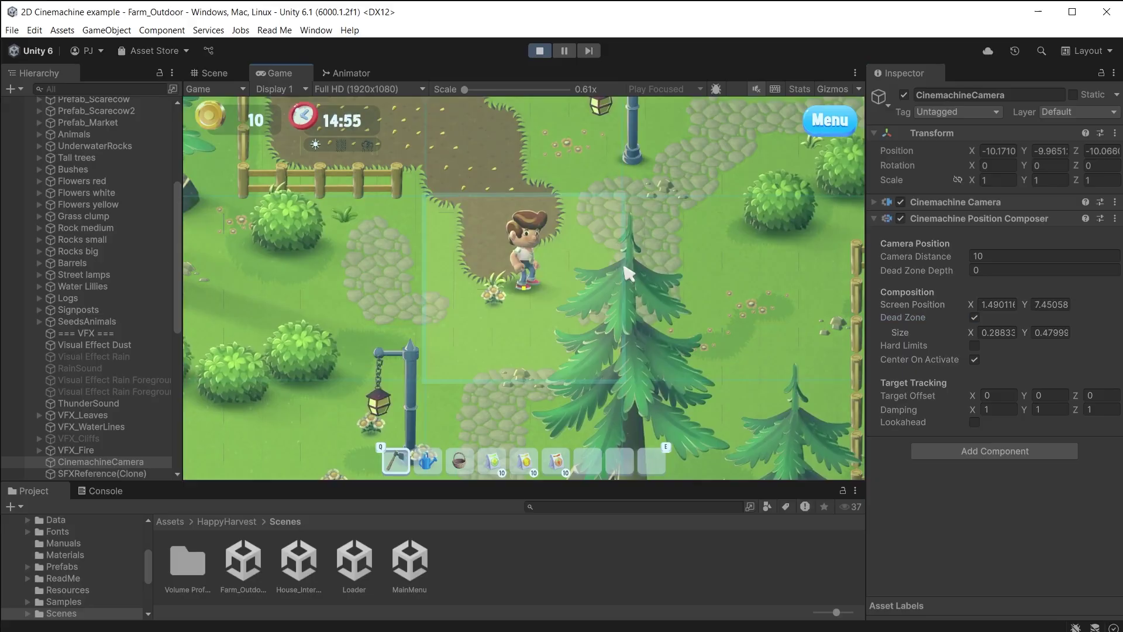
{"action": "left_click_drag", "start_coordinate": [627, 273], "coordinate": [742, 301]}
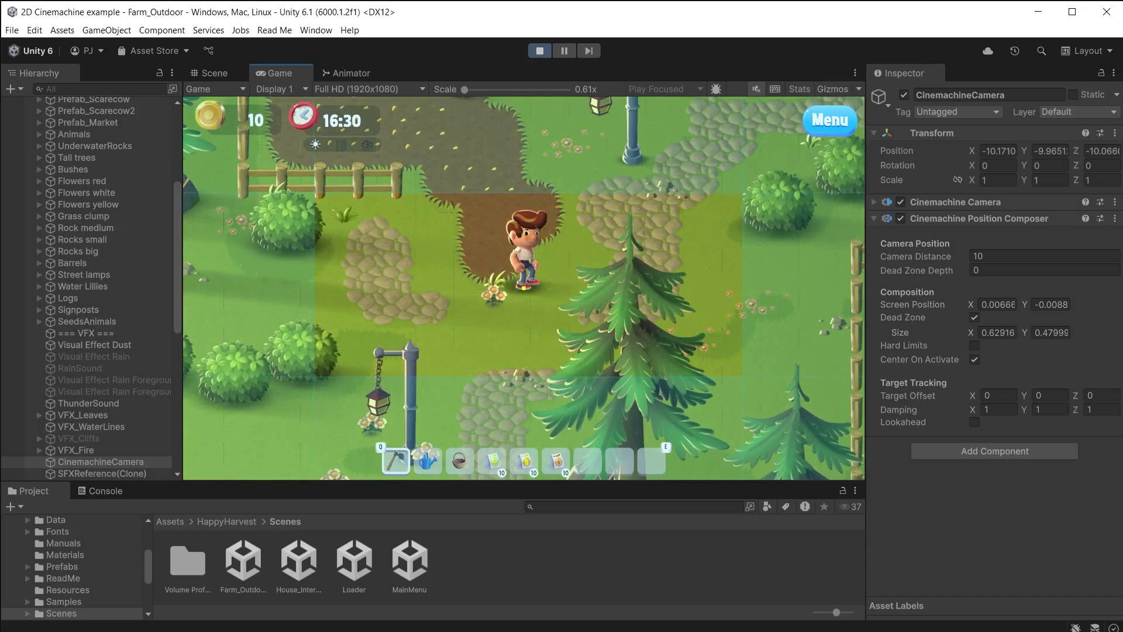
Walk the farmer down, right, left and back to test the framing, then stop the game
{"action": "key", "text": "s"}
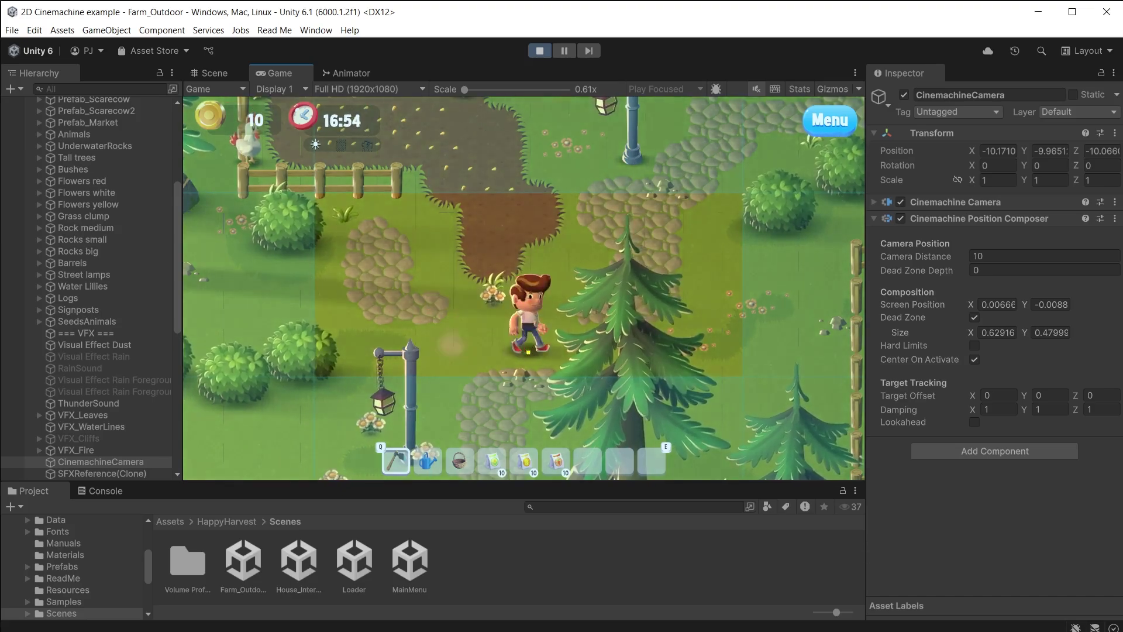
{"action": "key", "text": "w"}
{"action": "key", "text": "d"}
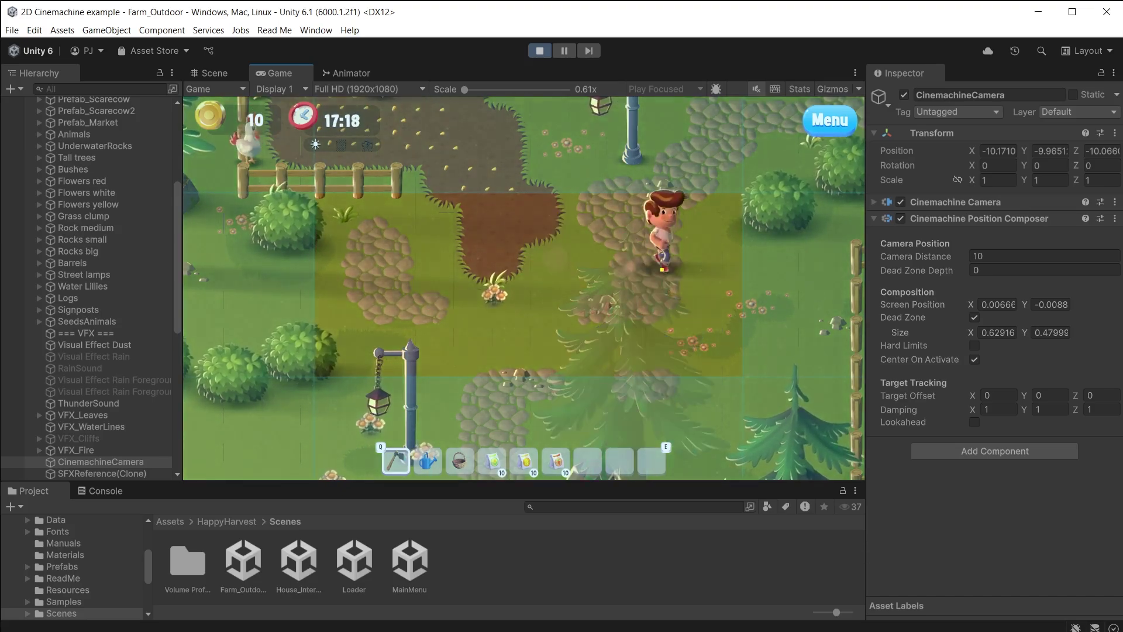
{"action": "key", "text": "d"}
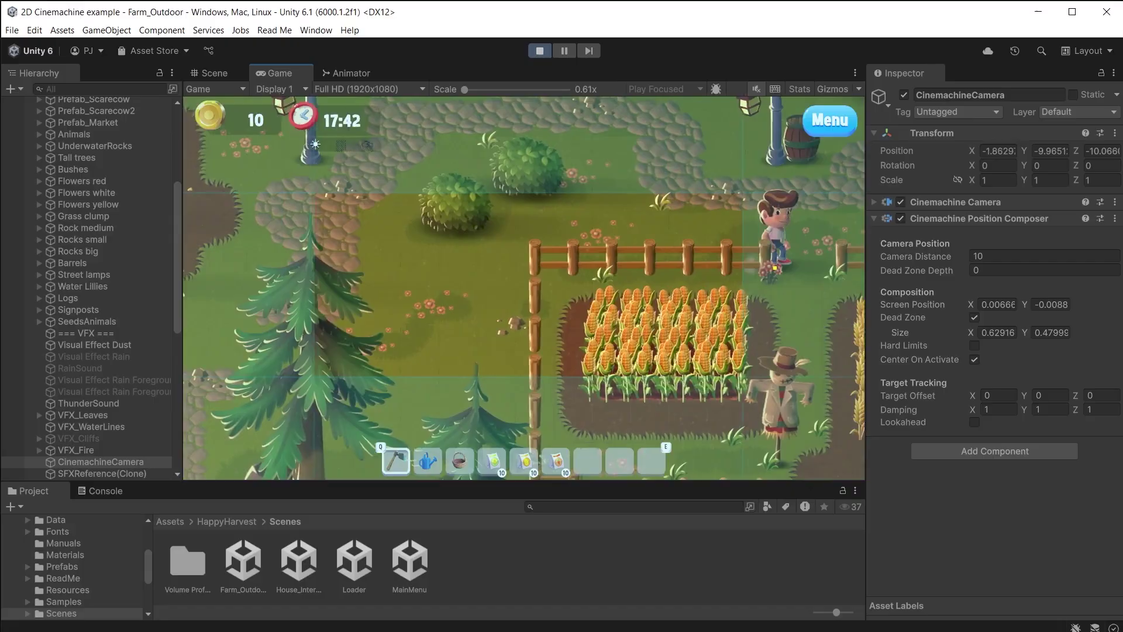
{"action": "key", "text": "a"}
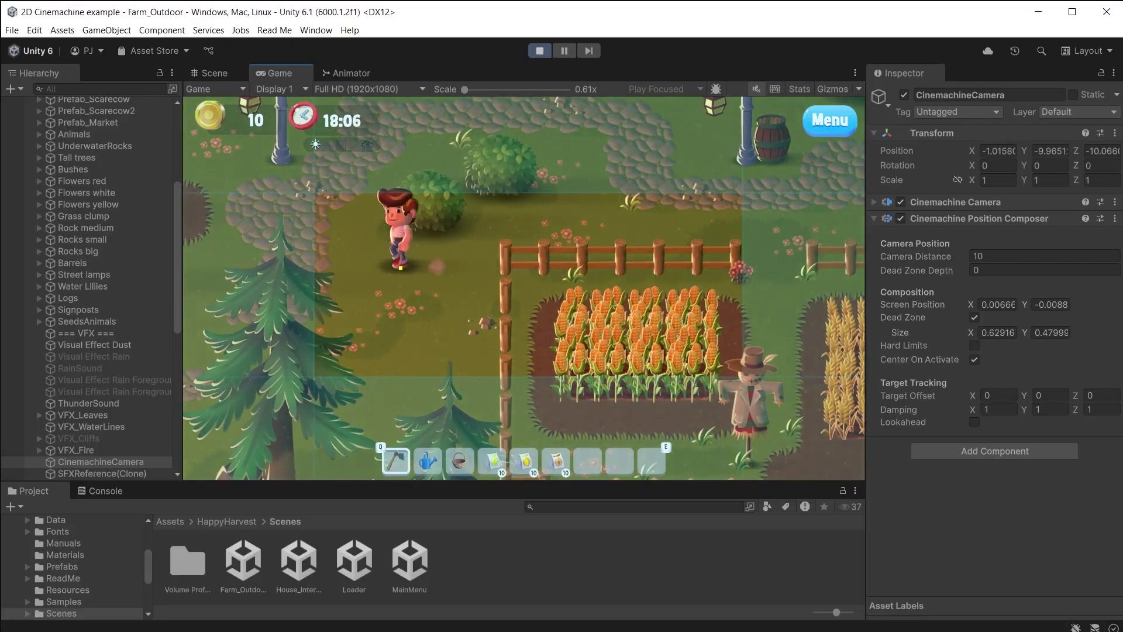
{"action": "key", "text": "a"}
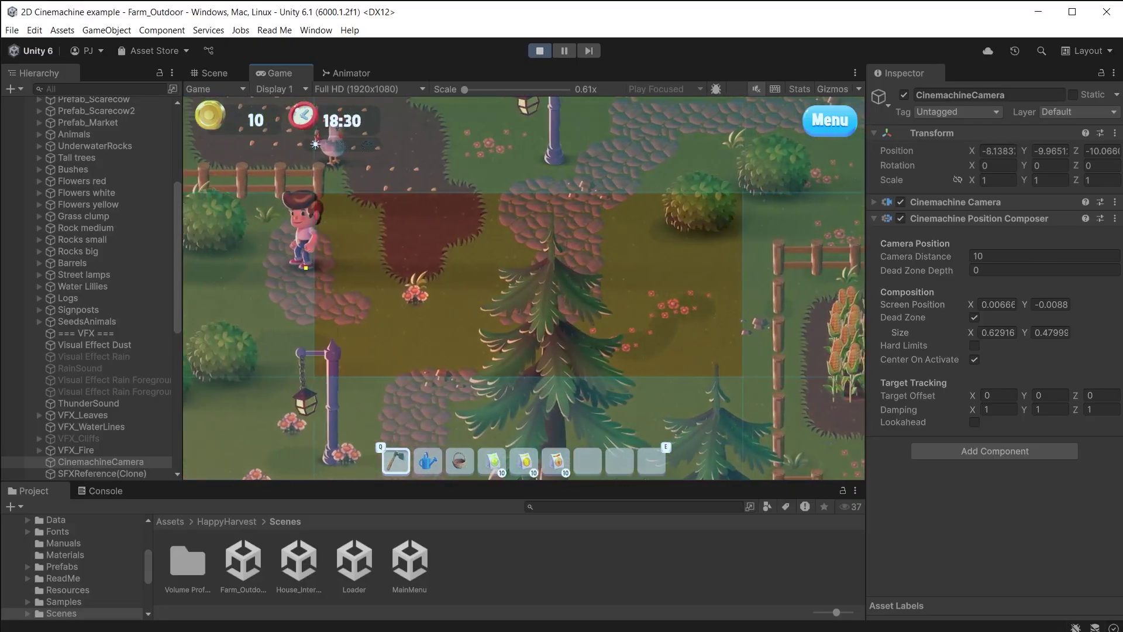
{"action": "key", "text": "d"}
{"action": "key", "text": "s"}
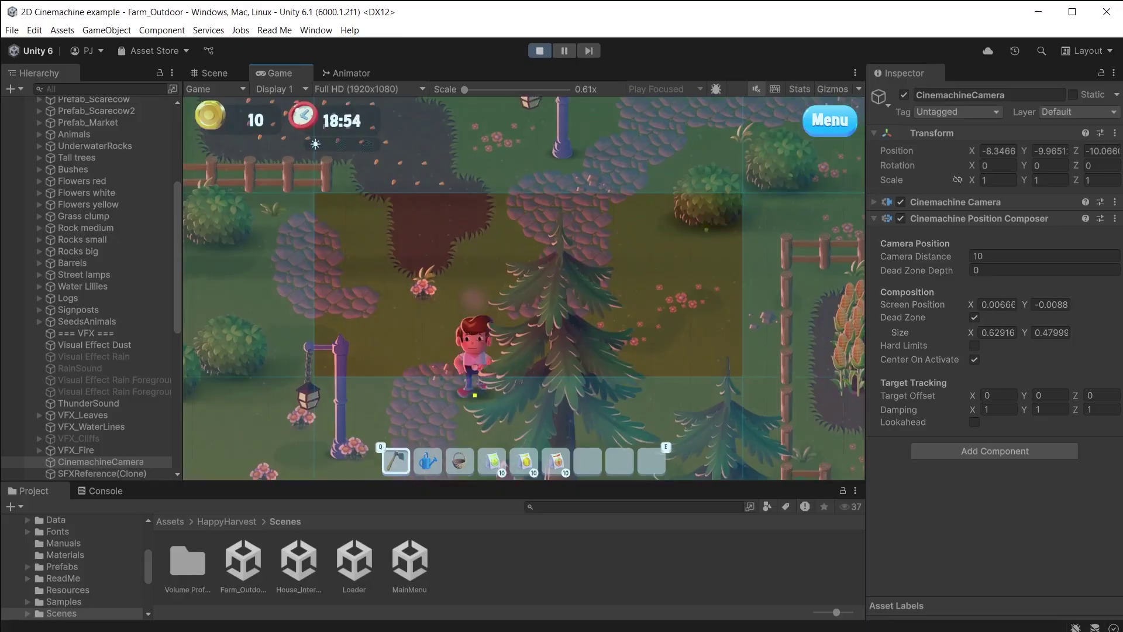
{"action": "key", "text": "ctrl+p"}
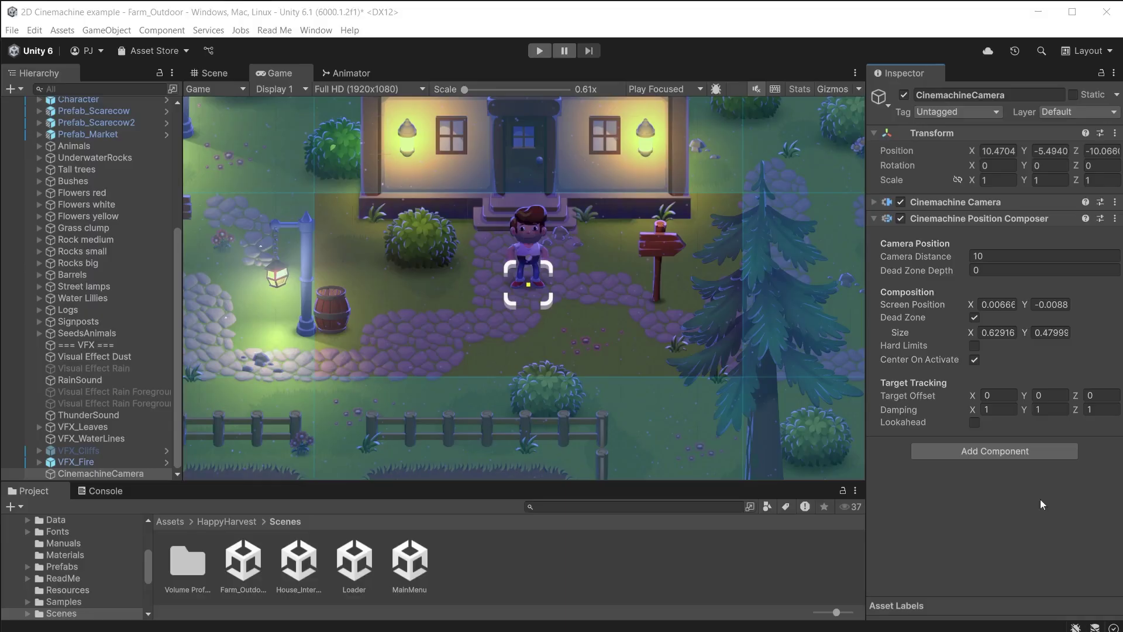
Set the Position Composer's Target Tracking Damping X and Y to 5
{"action": "left_click", "coordinate": [997, 409]}
{"action": "type", "text": "5"}
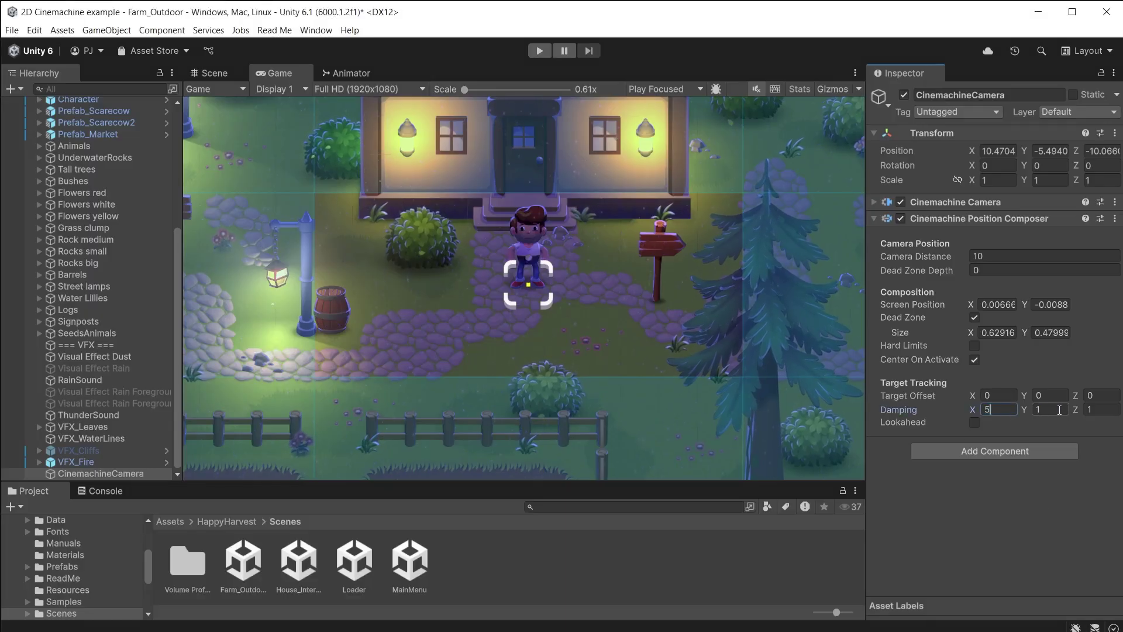
{"action": "left_click", "coordinate": [1050, 410]}
{"action": "type", "text": "5"}
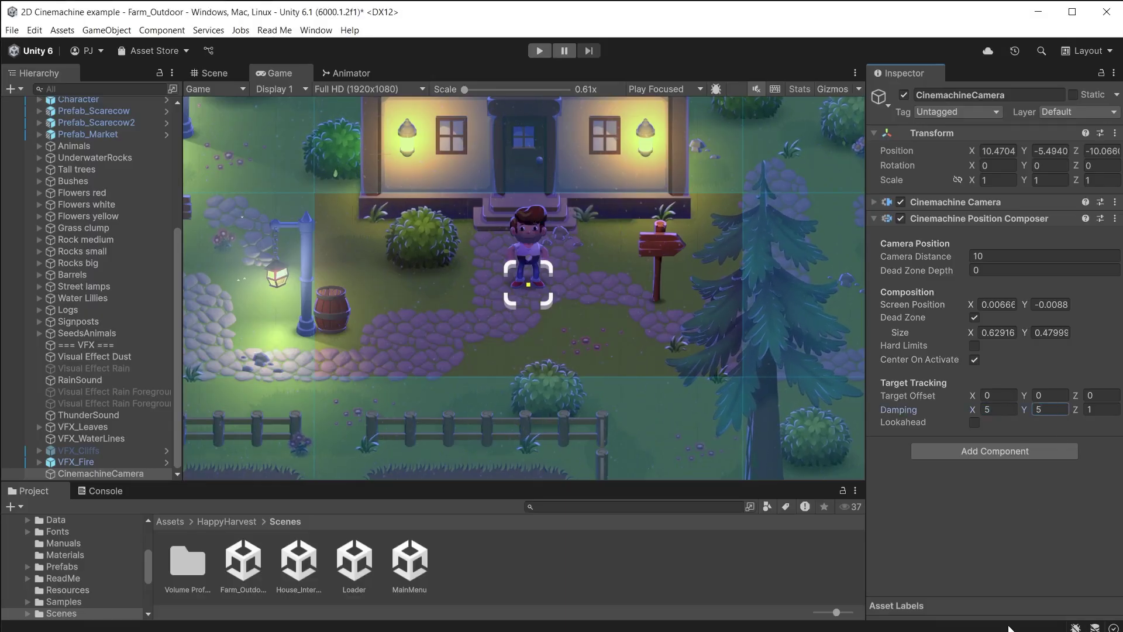
Play-test the slower follow by walking the farmer up and down, then stop the game
{"action": "key", "text": "ctrl+p"}
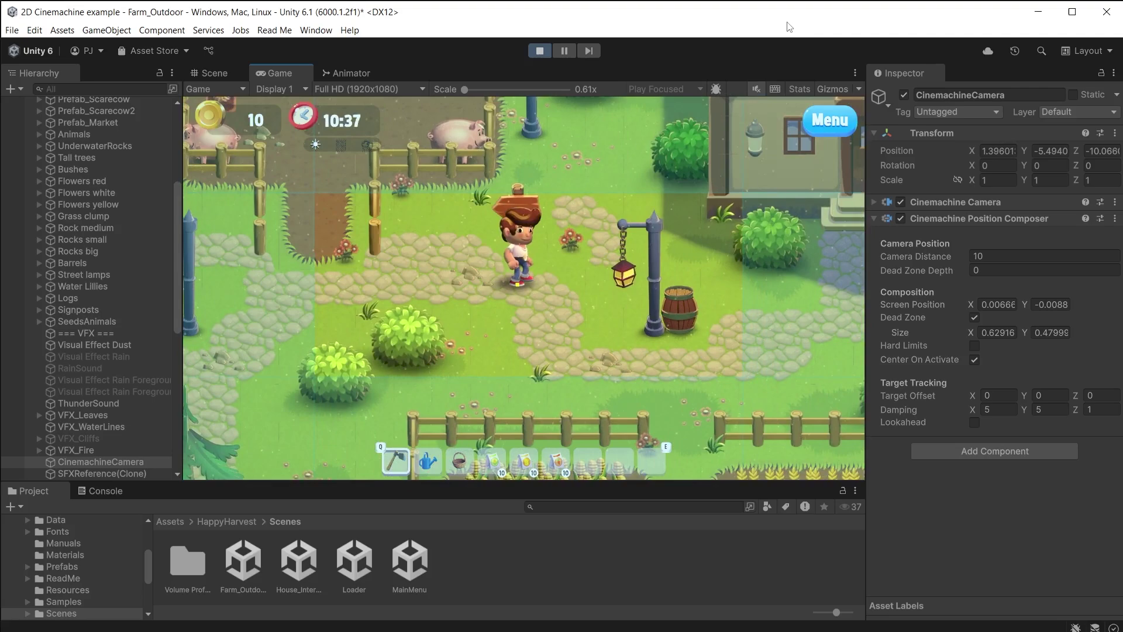
{"action": "key", "text": "w"}
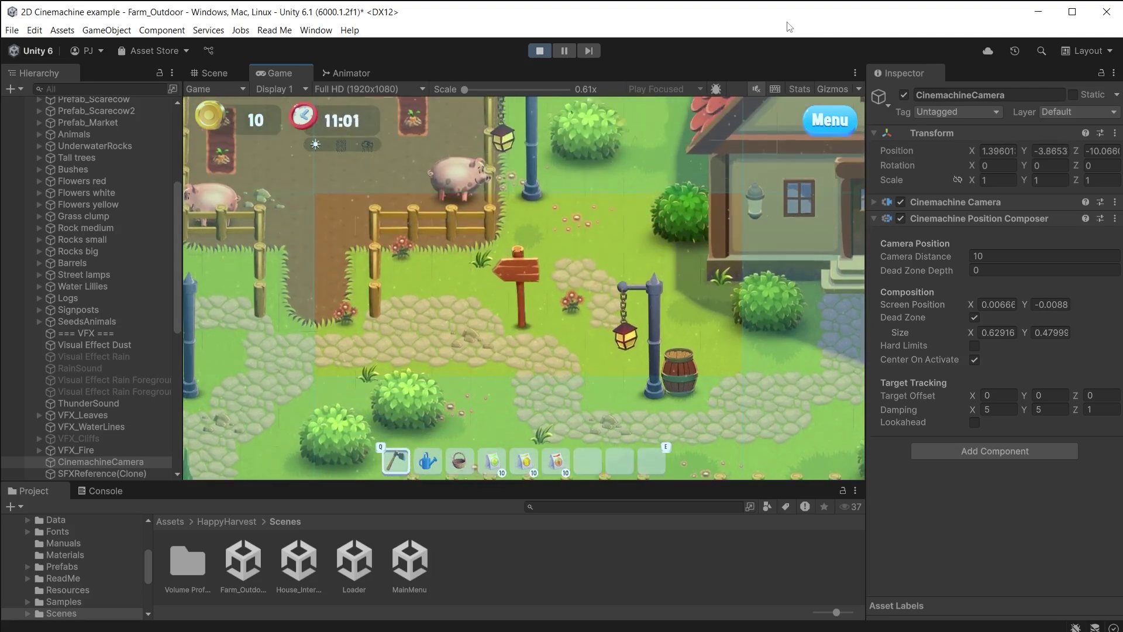
{"action": "key", "text": "s"}
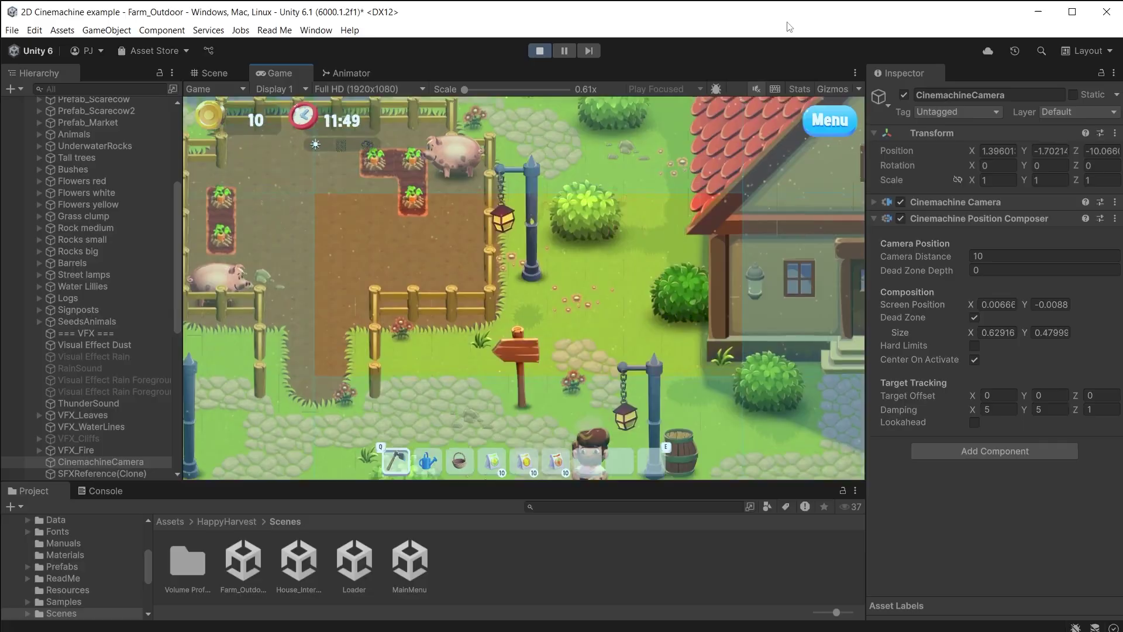
{"action": "key", "text": "ctrl+p"}
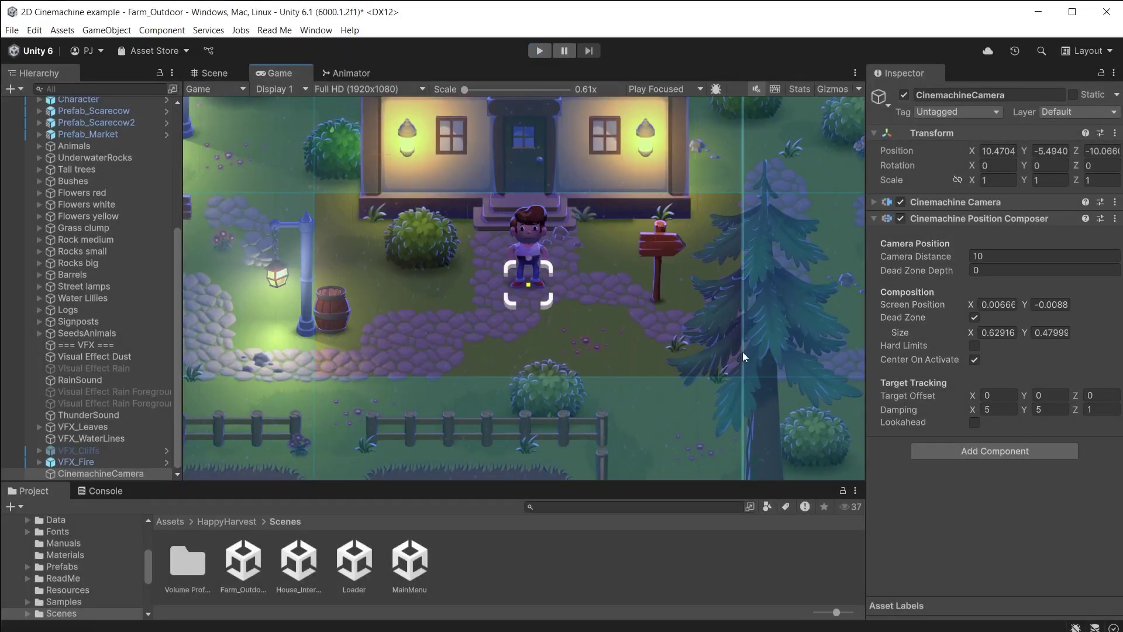
Narrow the dead zone to 0.265 wide and enable Hard Limits sized 0.7625 × 0.72592
{"action": "left_click_drag", "start_coordinate": [742, 352], "coordinate": [496, 332]}
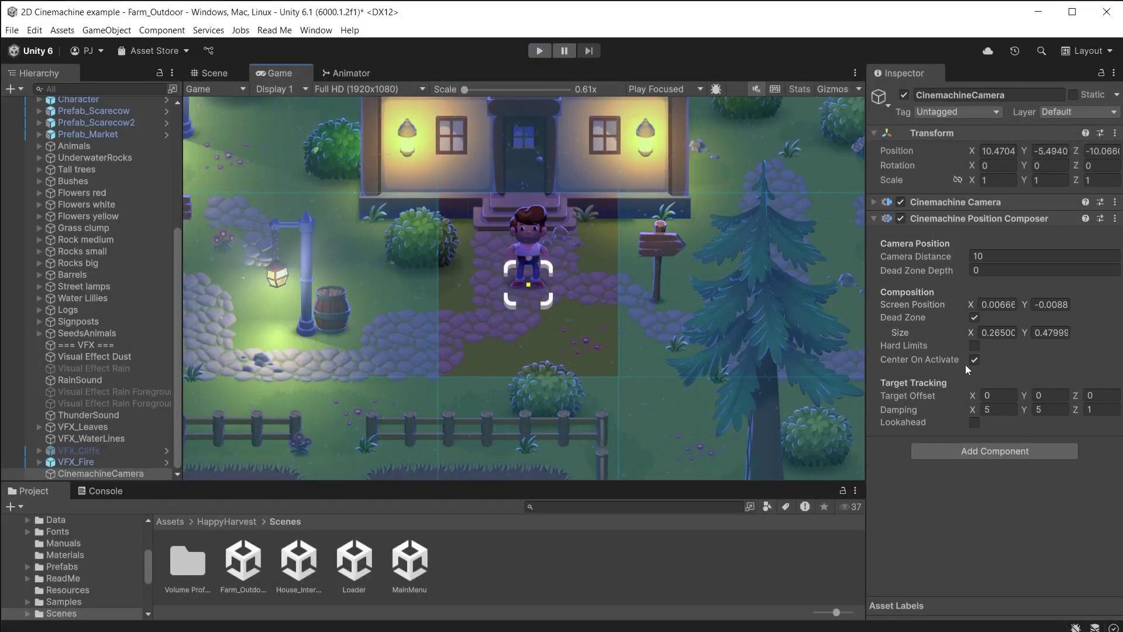
{"action": "left_click", "coordinate": [973, 345]}
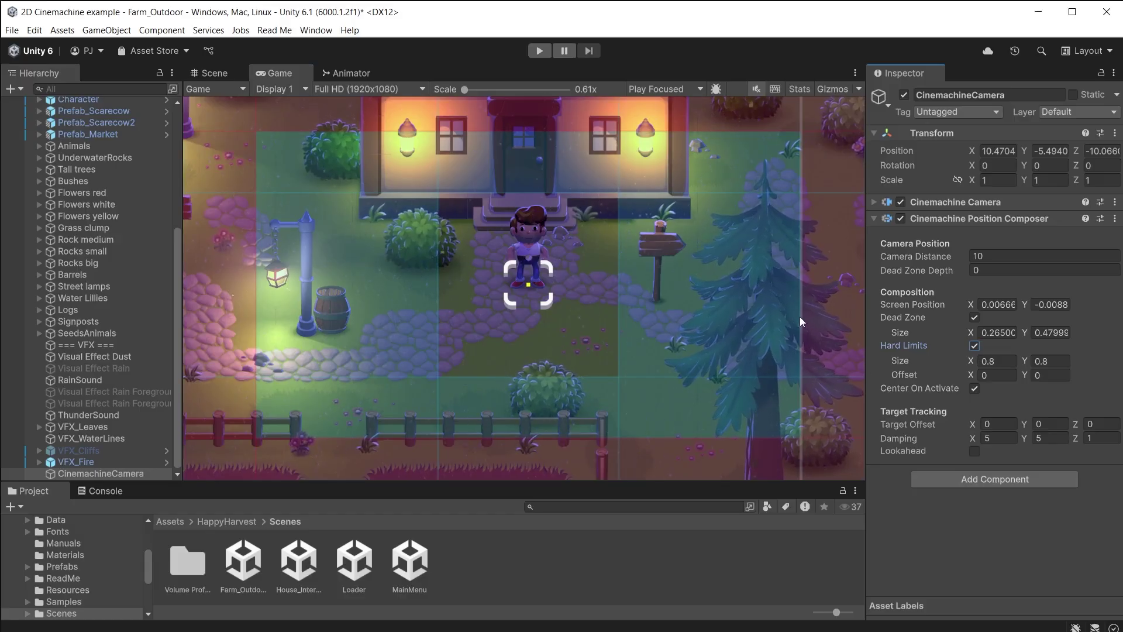
{"action": "left_click_drag", "start_coordinate": [800, 322], "coordinate": [787, 320]}
{"action": "left_click_drag", "start_coordinate": [725, 123], "coordinate": [718, 163]}
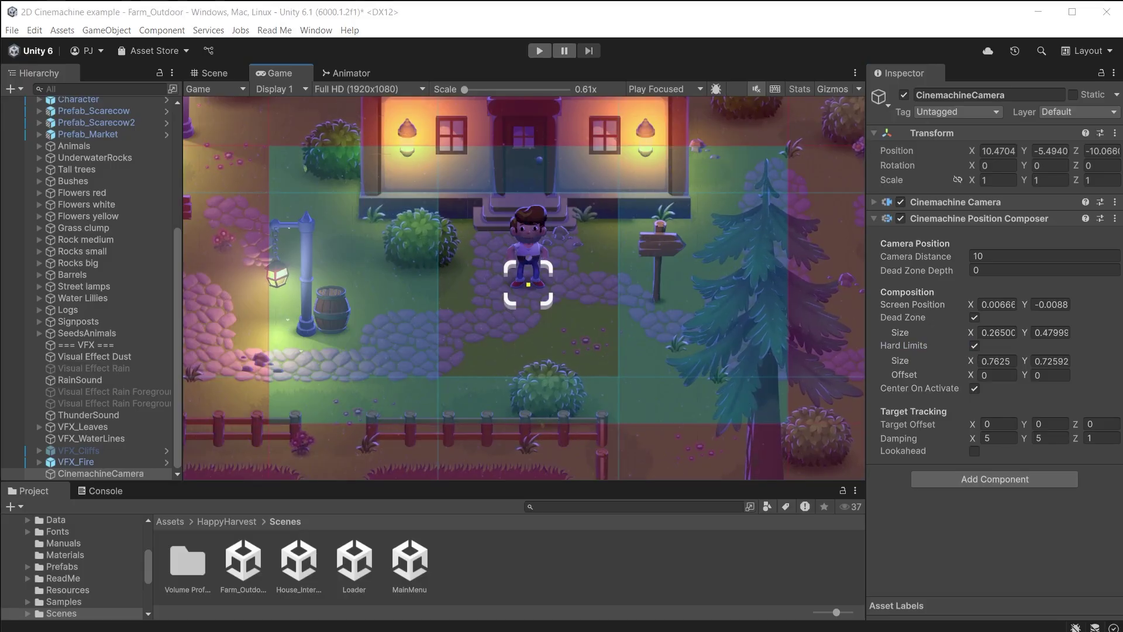
Play the Farm_Outdoor scene and walk the farmer right to check the hard-limited camera framing
{"action": "key", "text": "ctrl+p"}
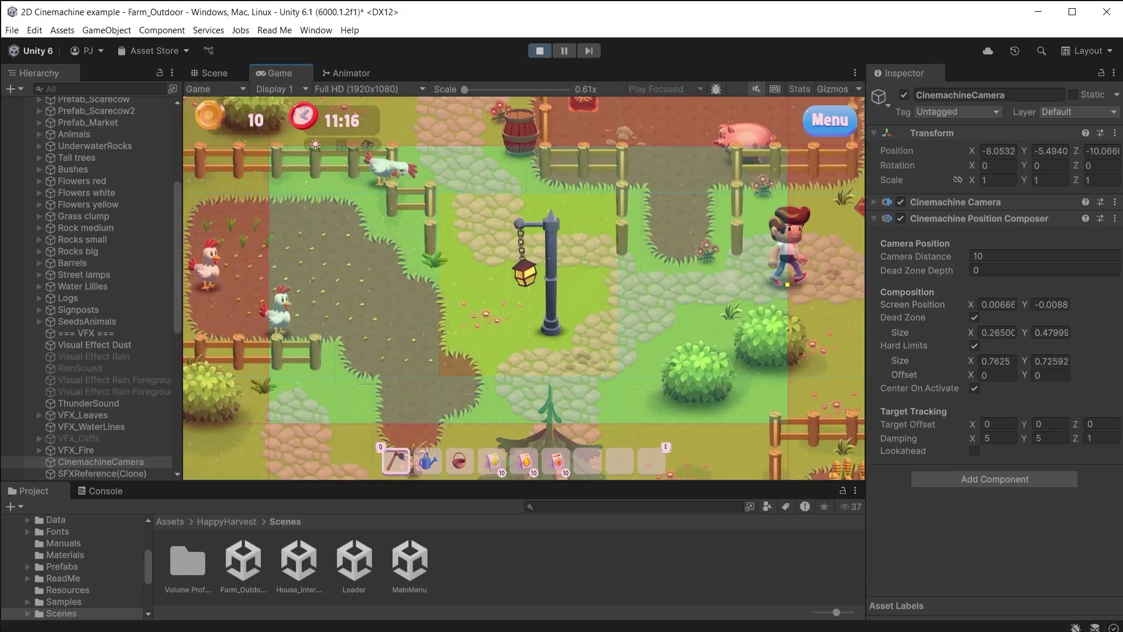
{"action": "key", "text": "d"}
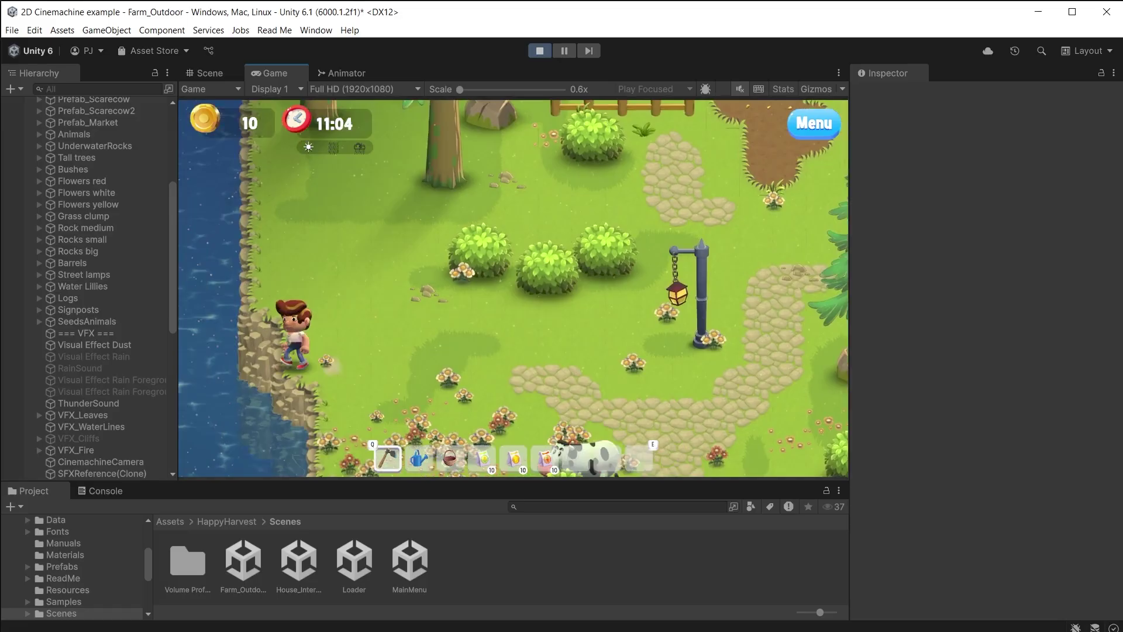
{"action": "key", "text": "a"}
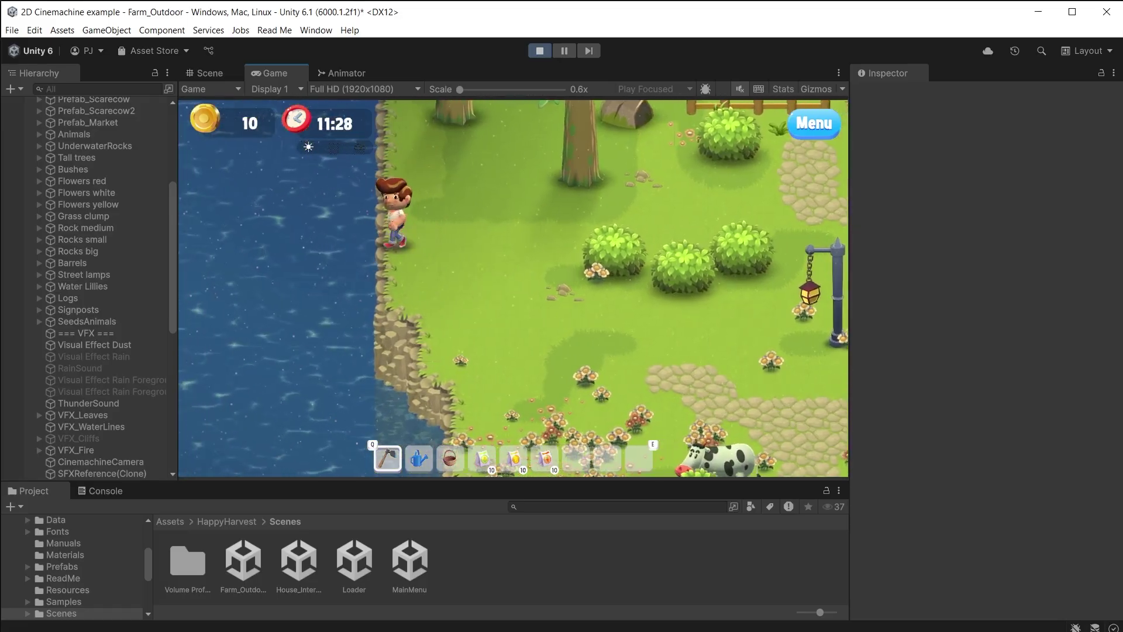
Walk the farmer to the left shore past the map edge, then view the whole farm in the Scene view
{"action": "key", "text": "d"}
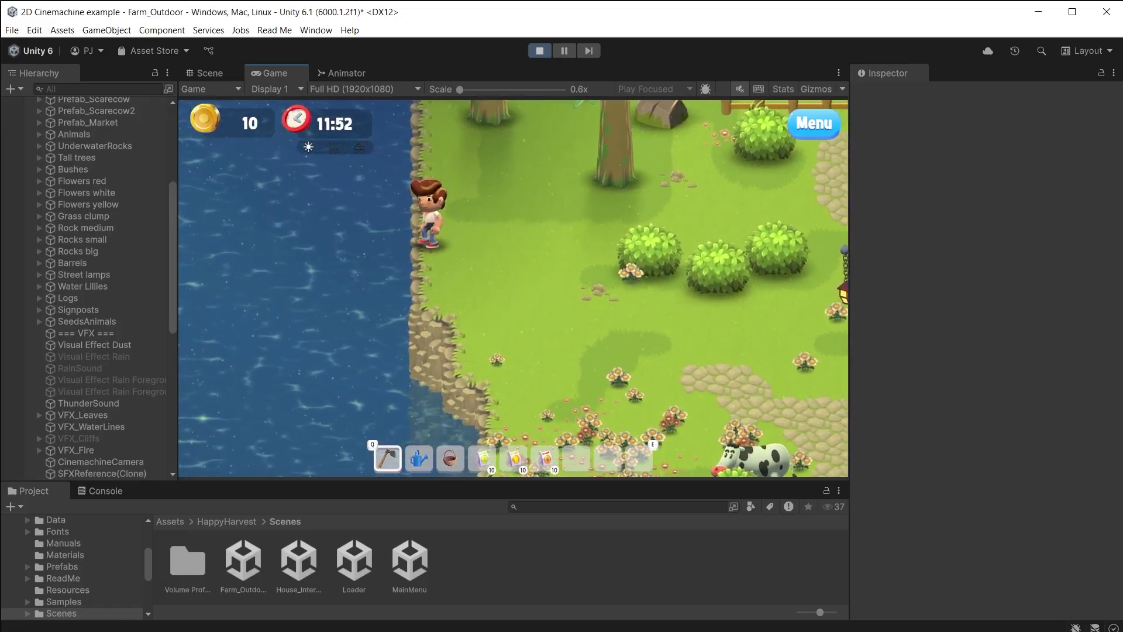
{"action": "key", "text": "a"}
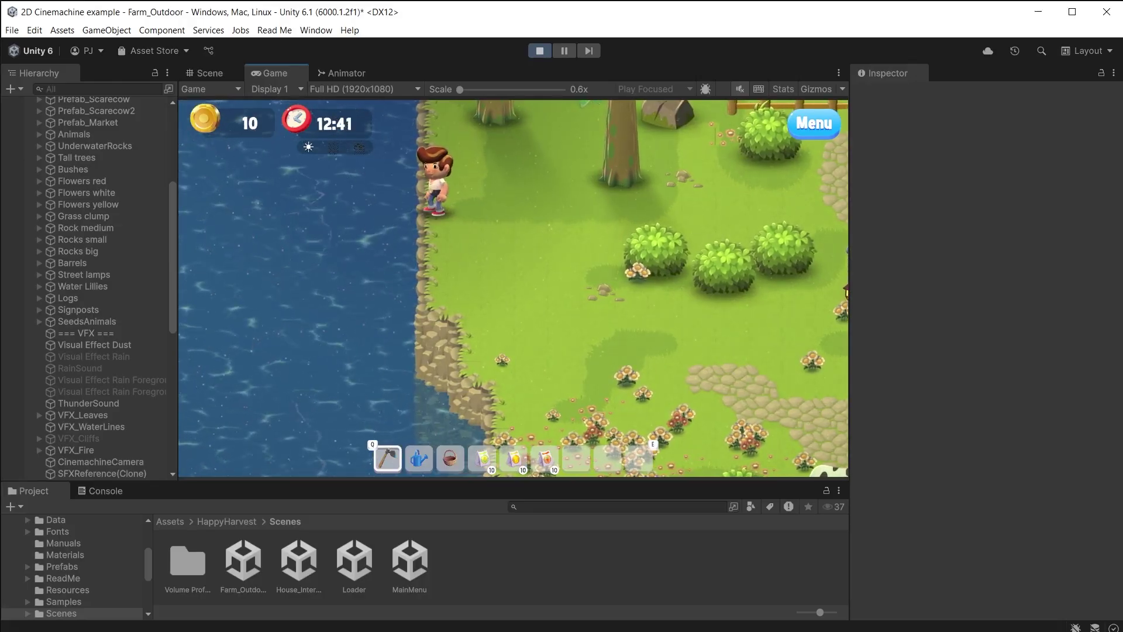
{"action": "left_click", "coordinate": [209, 73]}
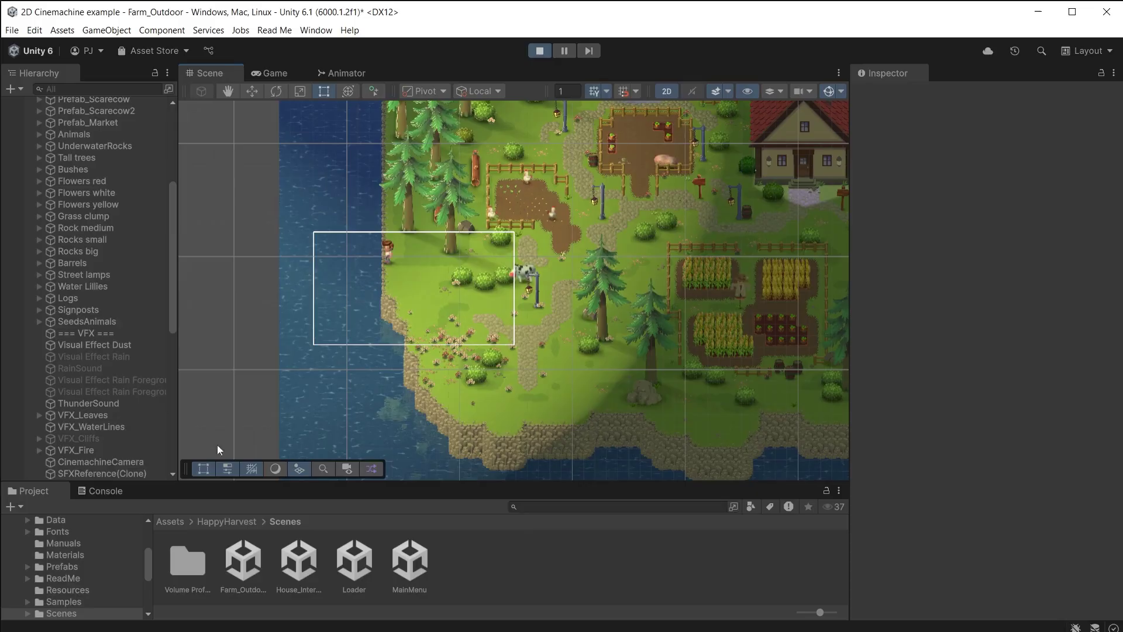
{"action": "scroll", "coordinate": [104, 309], "scroll_direction": "up", "scroll_amount": 5}
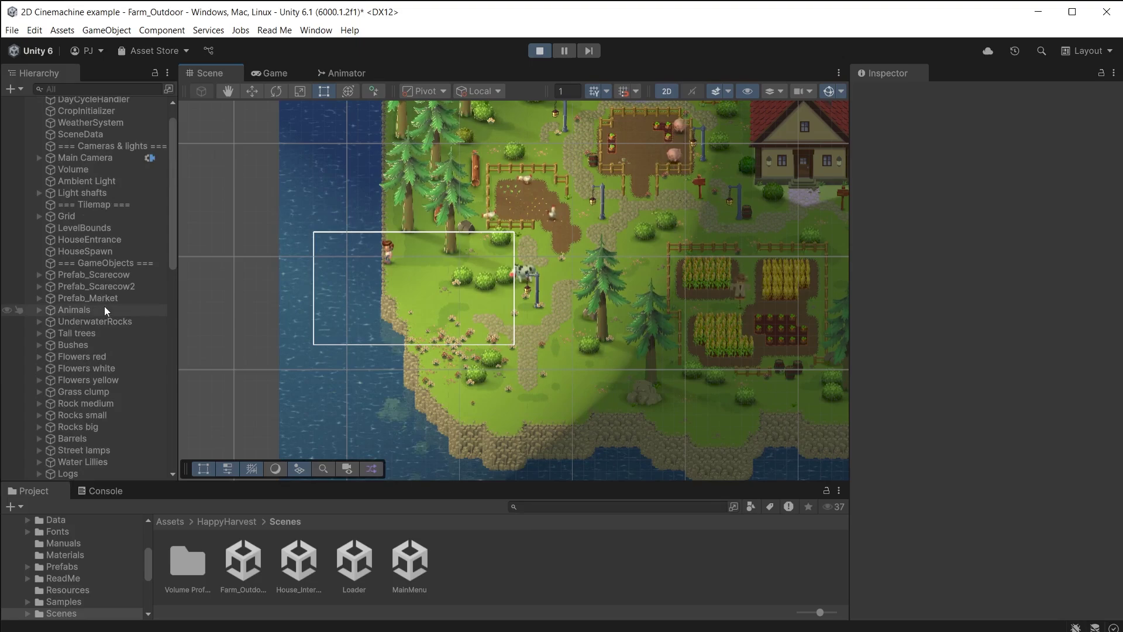
{"action": "scroll", "coordinate": [104, 307], "scroll_direction": "up", "scroll_amount": 2}
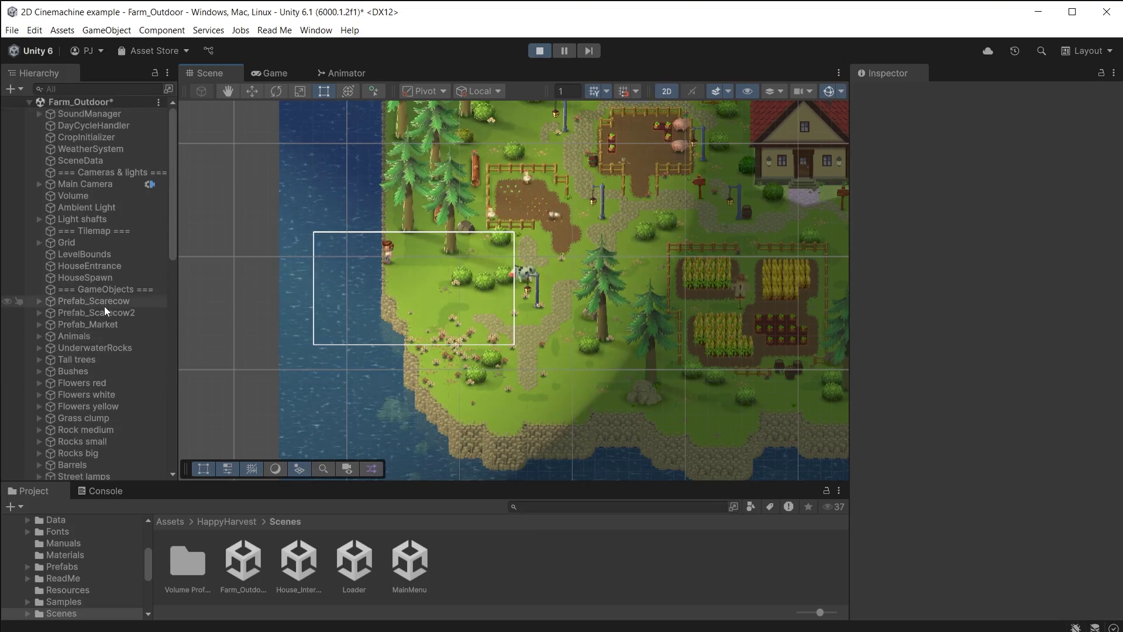
{"action": "left_click", "coordinate": [99, 255]}
{"action": "scroll", "coordinate": [514, 350], "scroll_direction": "down", "scroll_amount": 5}
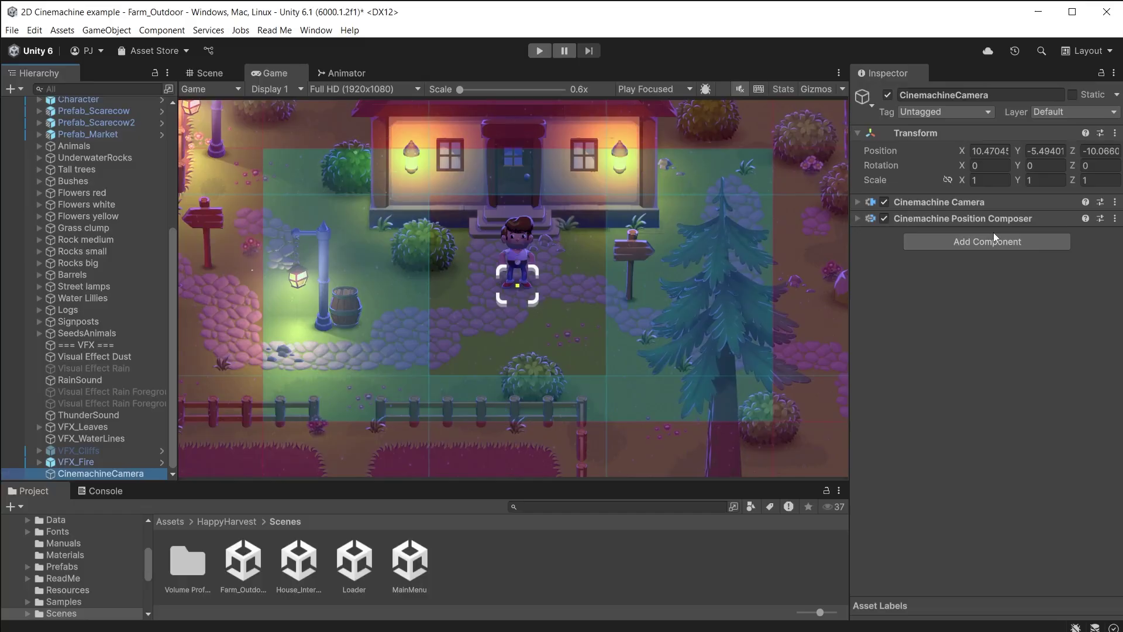
{"action": "left_click", "coordinate": [998, 245]}
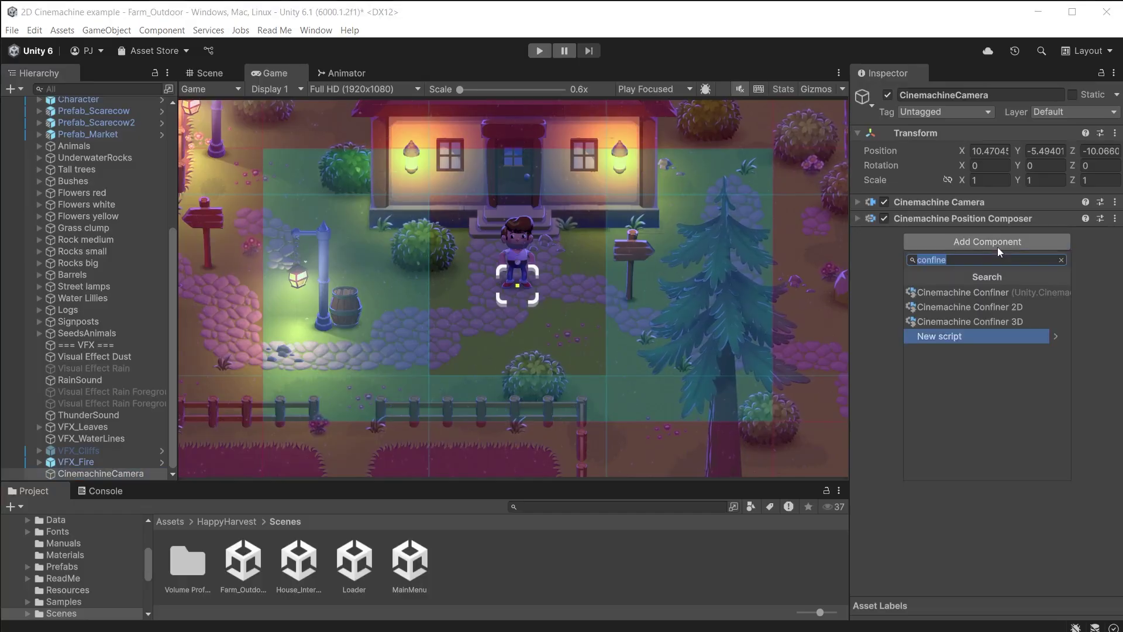
{"action": "left_click", "coordinate": [1012, 307]}
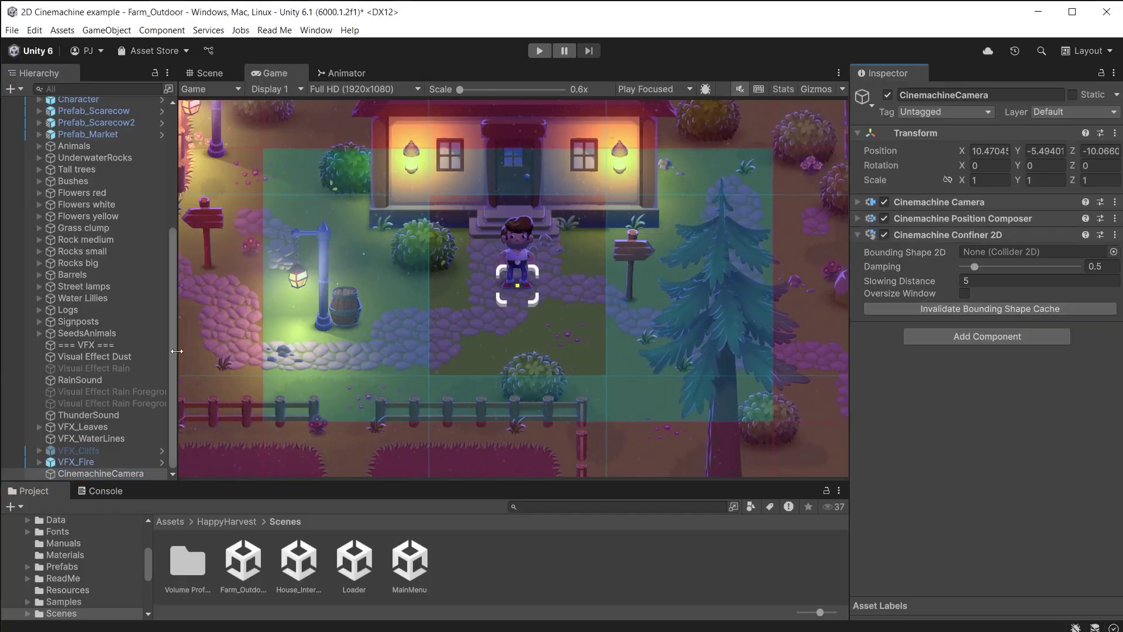
{"action": "scroll", "coordinate": [146, 346], "scroll_direction": "up", "scroll_amount": 6}
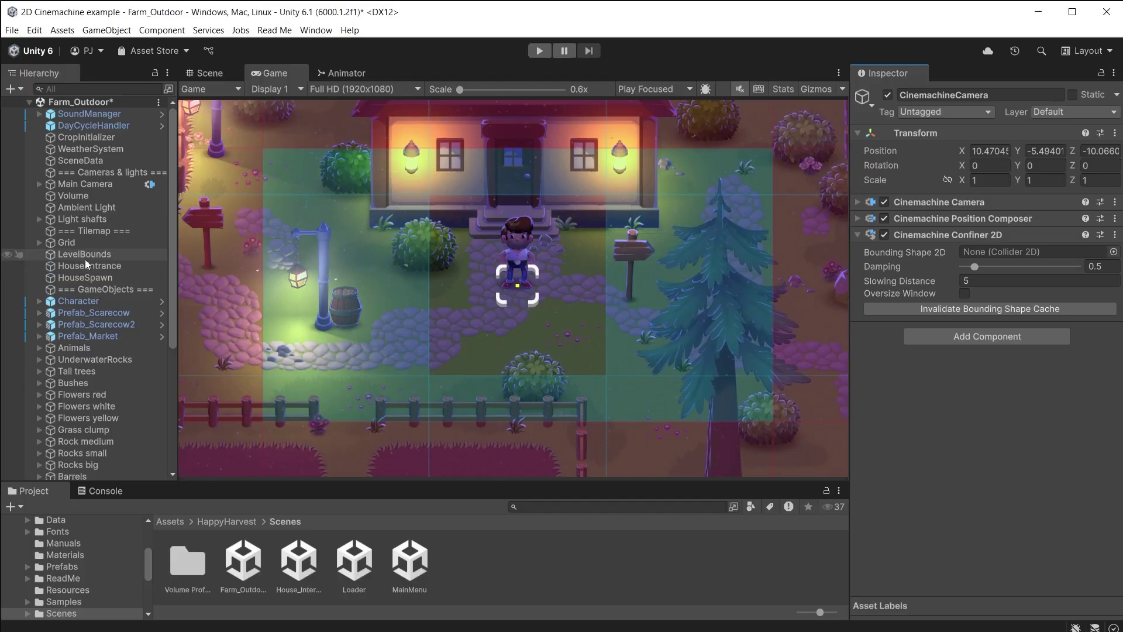
{"action": "left_click_drag", "start_coordinate": [85, 257], "coordinate": [1007, 259]}
{"action": "key", "text": "ctrl+p"}
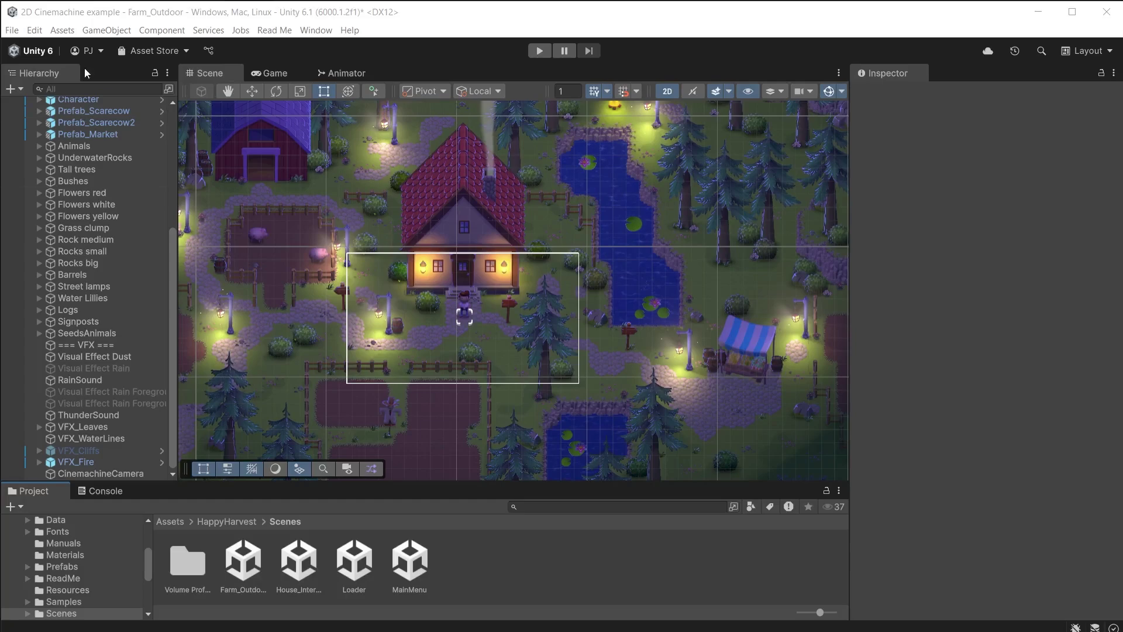
Create an empty object named Bounds1 and give it a Polygon Collider 2D
{"action": "left_click", "coordinate": [107, 30]}
{"action": "left_click", "coordinate": [113, 46]}
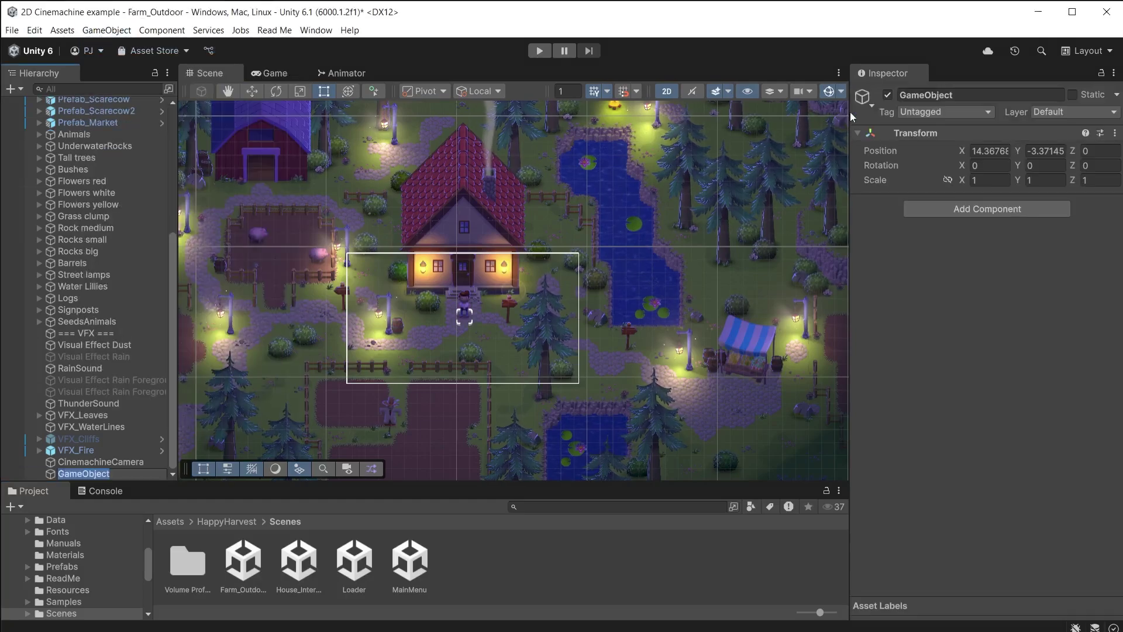
{"action": "left_click", "coordinate": [972, 94]}
{"action": "type", "text": "Bounds1"}
{"action": "key", "text": "Return"}
{"action": "left_click", "coordinate": [994, 209]}
{"action": "type", "text": "polygon"}
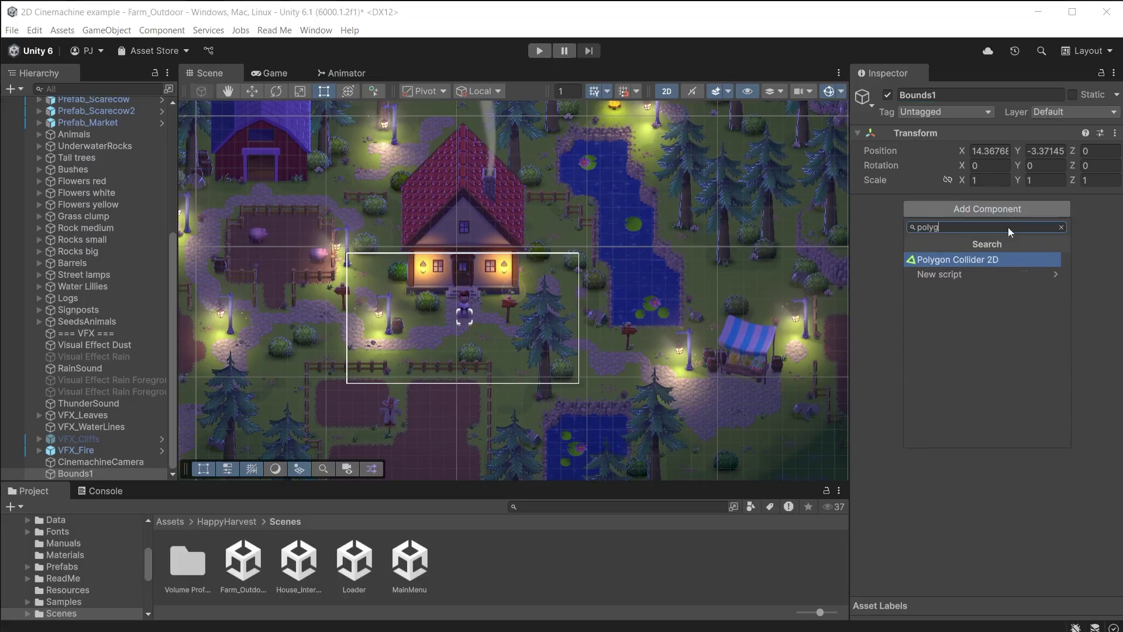
{"action": "left_click", "coordinate": [987, 258]}
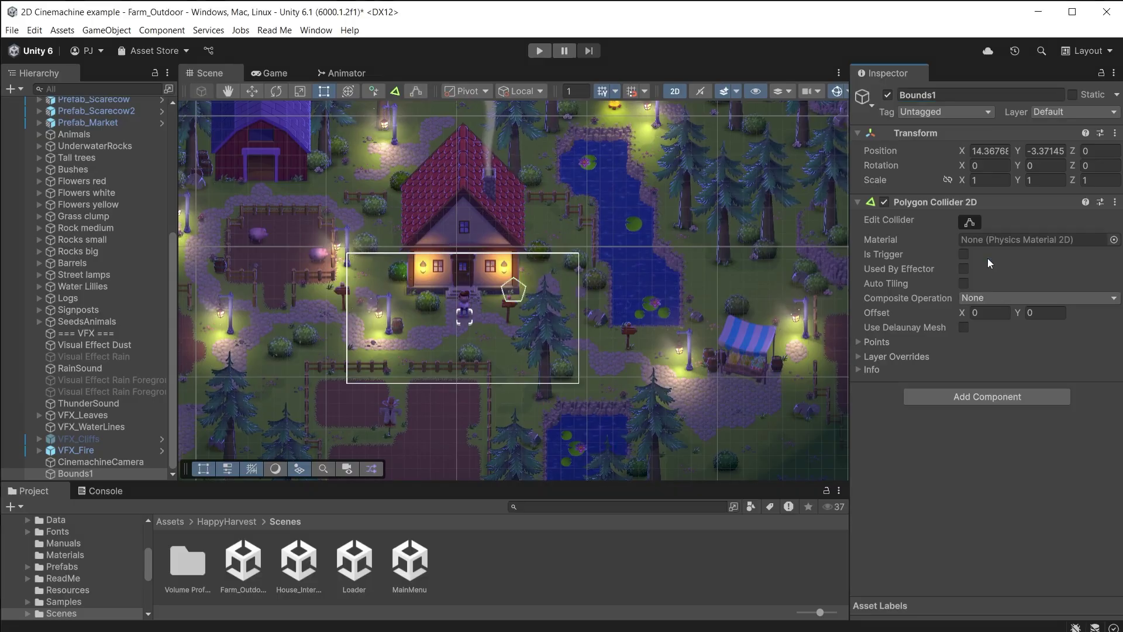
Reshape Bounds1's polygon collider into a large rectangle around the farmhouse yard
{"action": "left_click", "coordinate": [969, 222]}
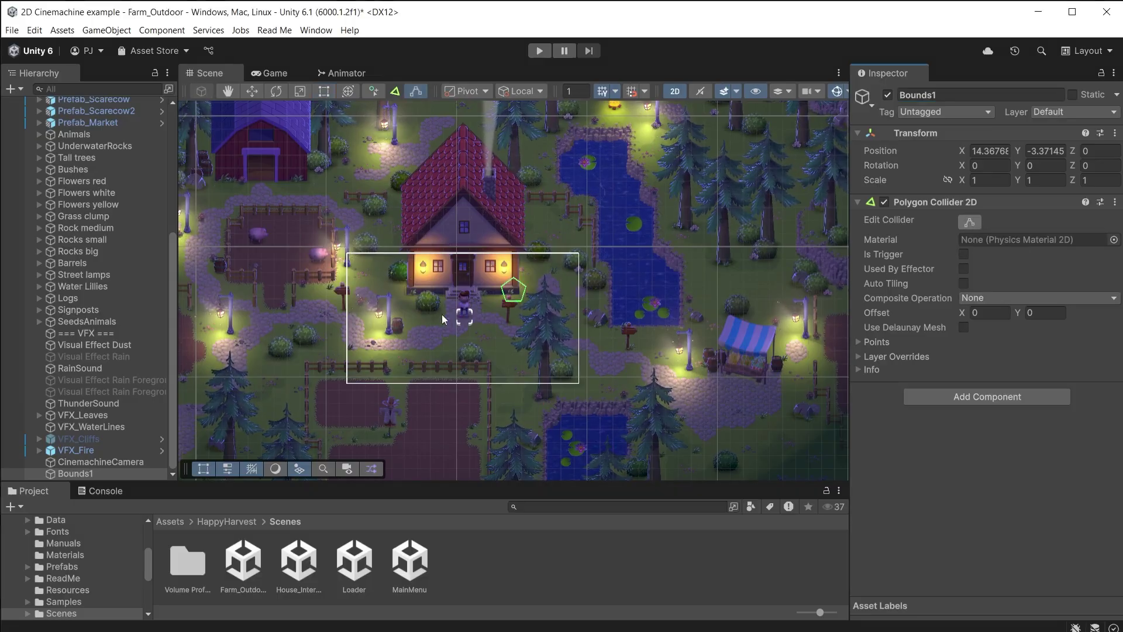
{"action": "left_click_drag", "start_coordinate": [502, 286], "coordinate": [682, 422]}
{"action": "left_click_drag", "start_coordinate": [199, 350], "coordinate": [201, 432]}
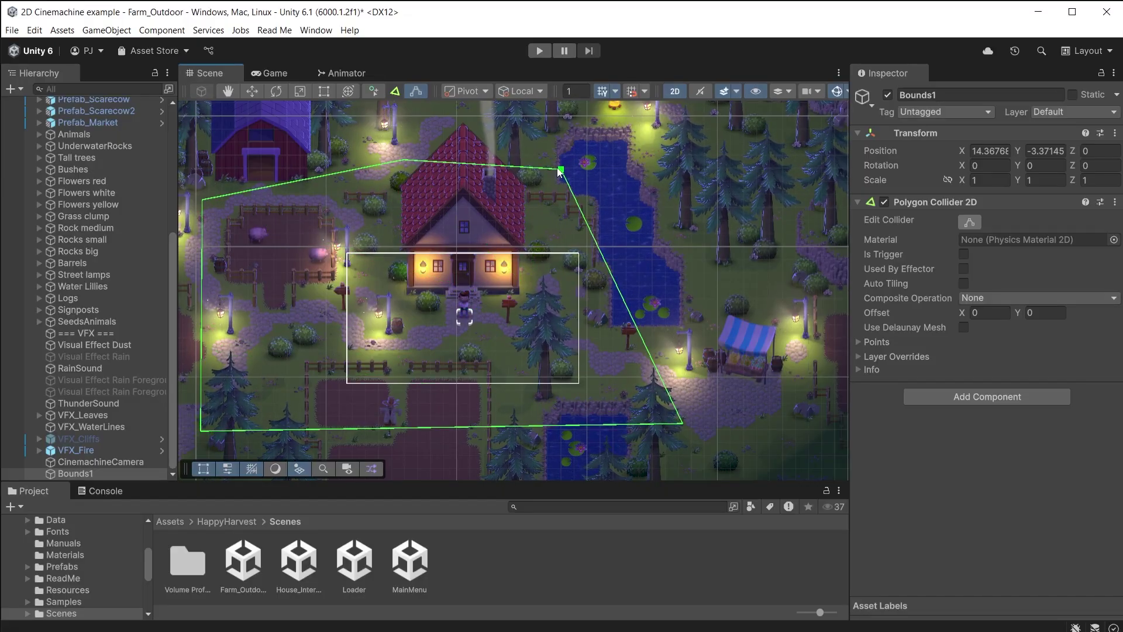
{"action": "left_click_drag", "start_coordinate": [561, 169], "coordinate": [686, 189]}
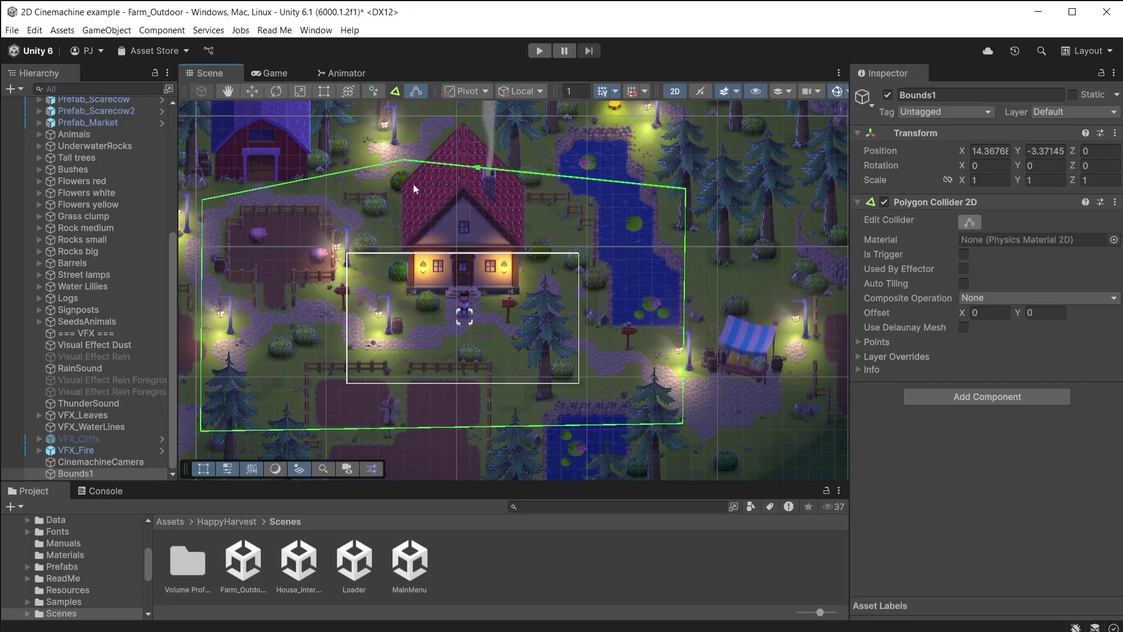
{"action": "left_click", "coordinate": [358, 168], "text": "ctrl"}
{"action": "left_click_drag", "start_coordinate": [408, 163], "coordinate": [206, 195]}
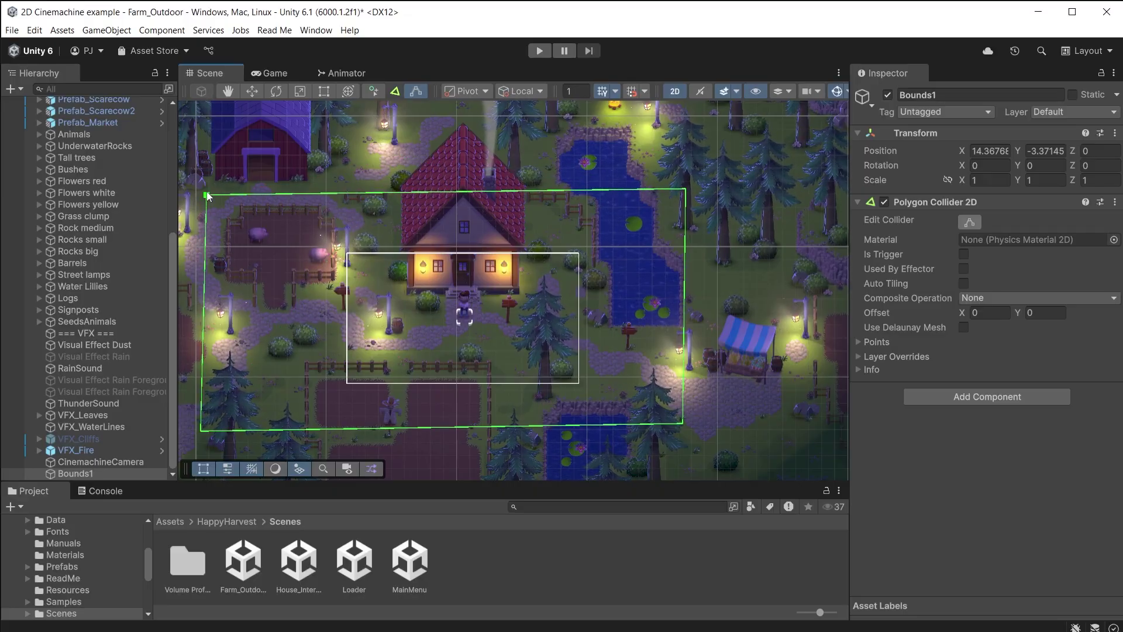
{"action": "left_click", "coordinate": [971, 221]}
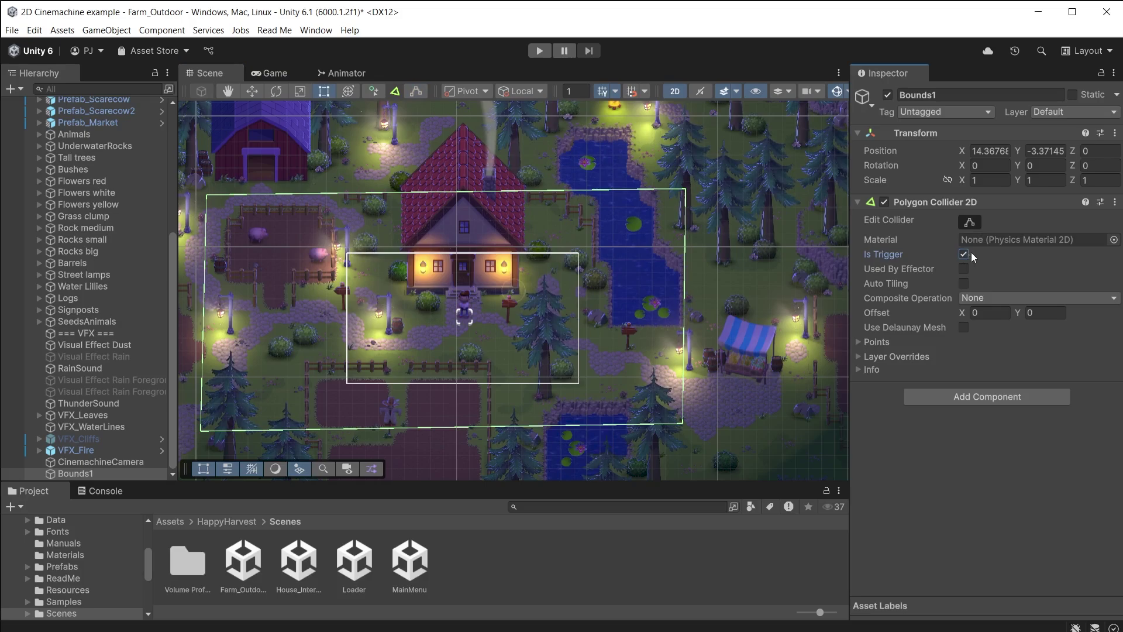
{"action": "left_click", "coordinate": [93, 462]}
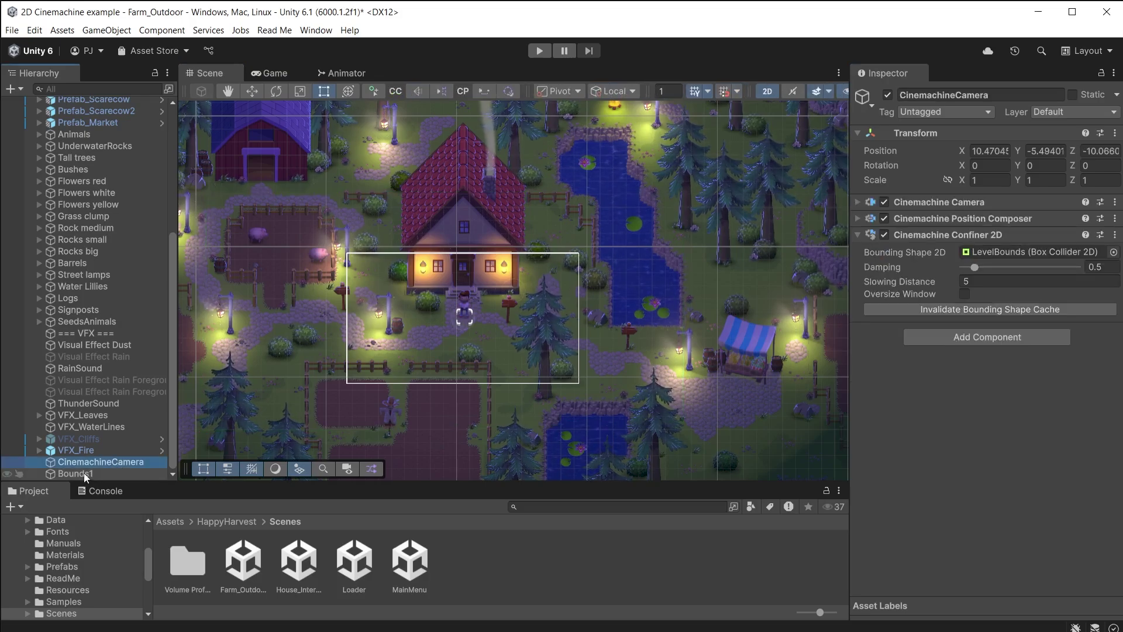
Set Bounds1 as the Confiner 2D bounding shape, then play and walk the farmer right, up and left
{"action": "left_click_drag", "start_coordinate": [84, 475], "coordinate": [1020, 254]}
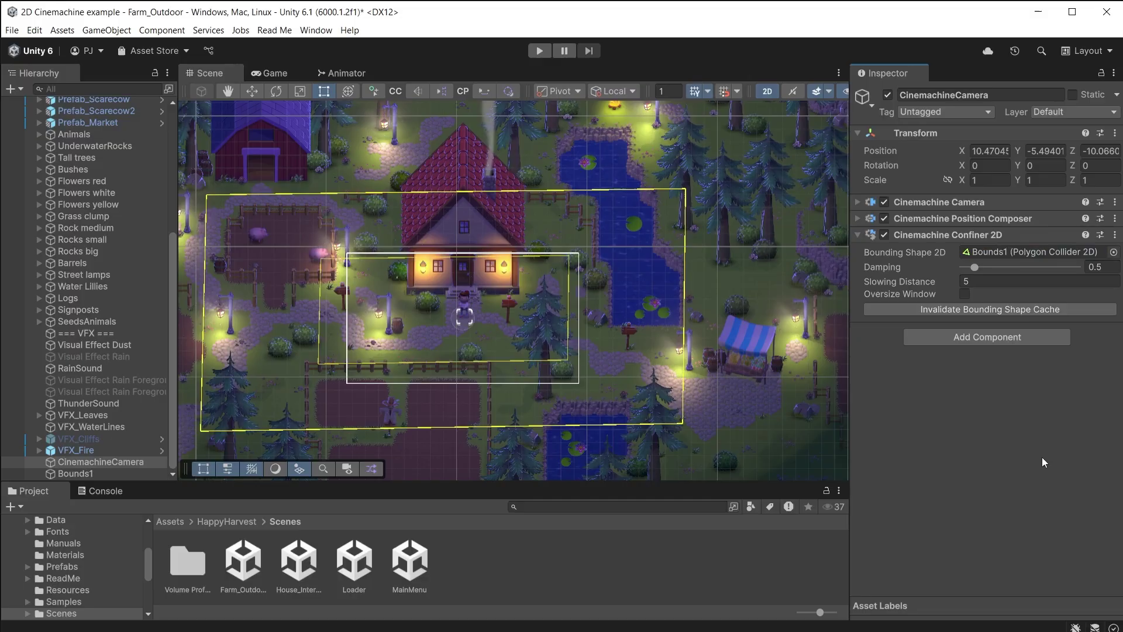
{"action": "key", "text": "ctrl+p"}
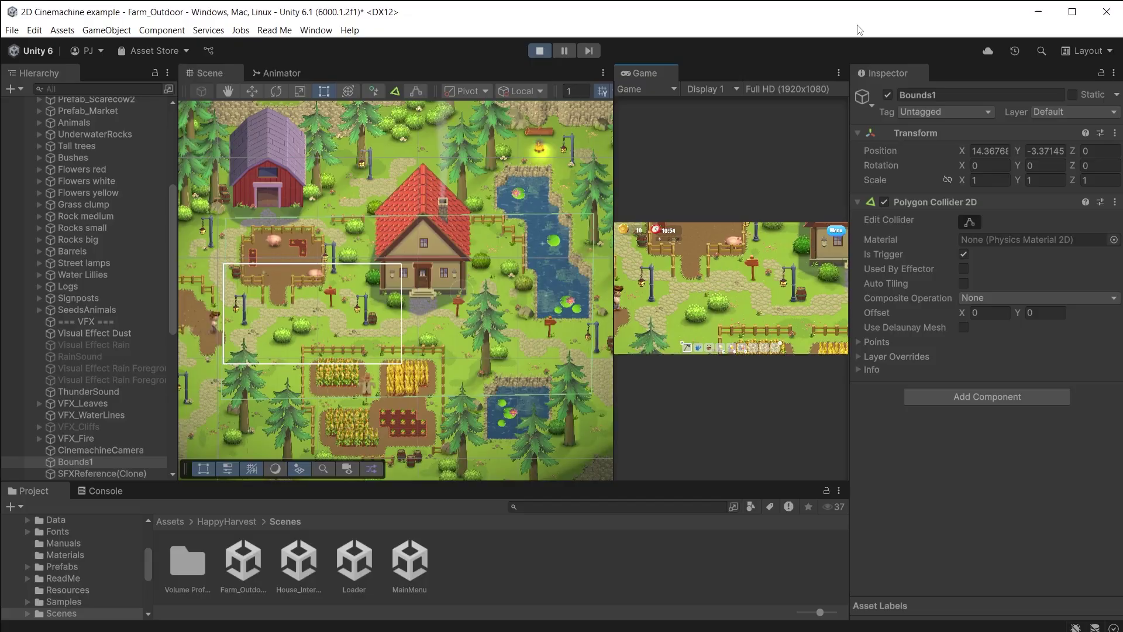
{"action": "key", "text": "d"}
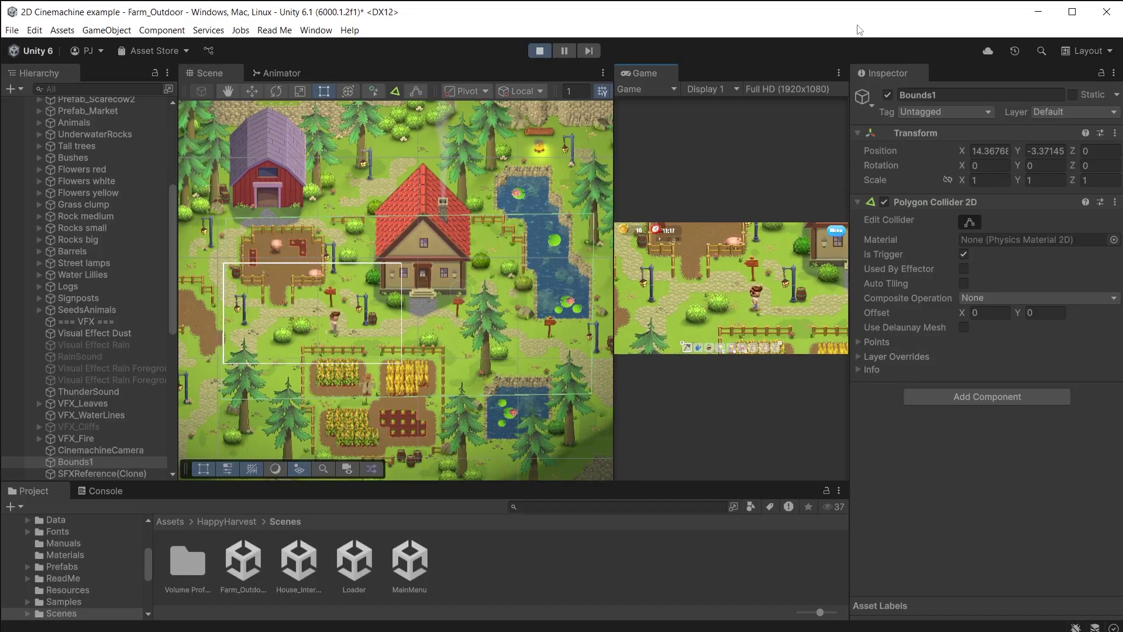
{"action": "key", "text": "w"}
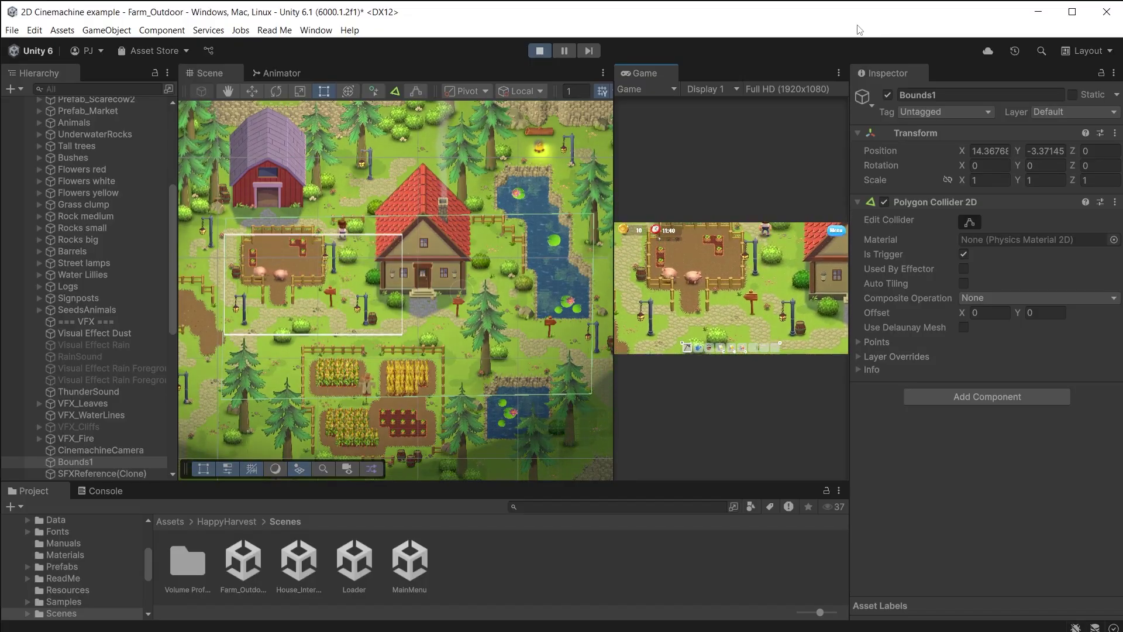
{"action": "key", "text": "a"}
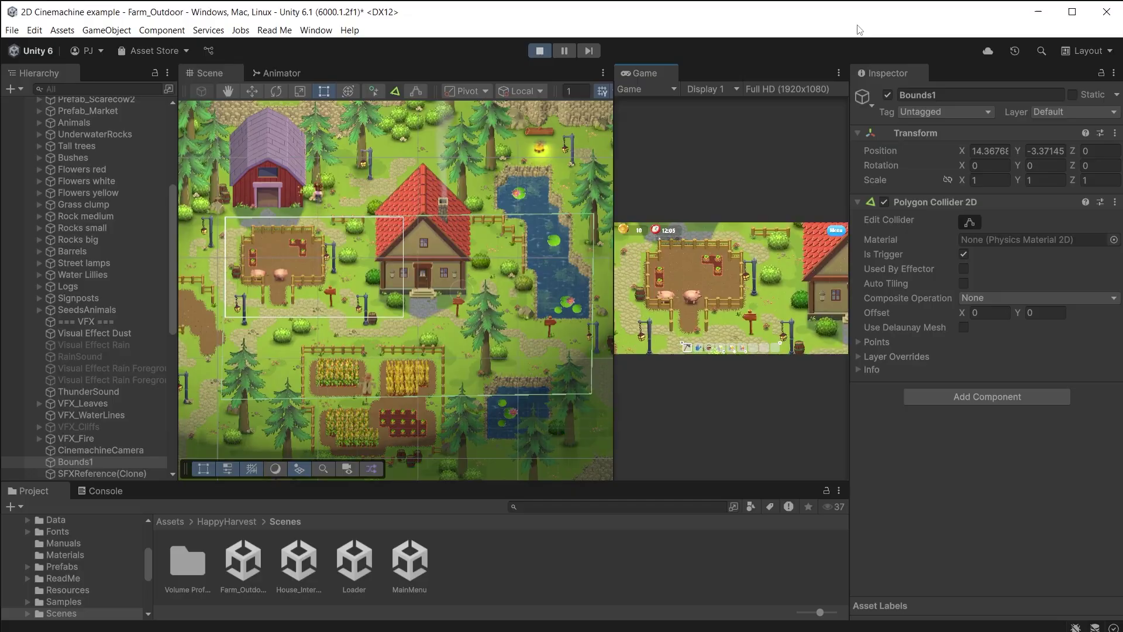
Stop the test and pull Bounds1's four collider corners inward into a small box around the house
{"action": "key", "text": "s"}
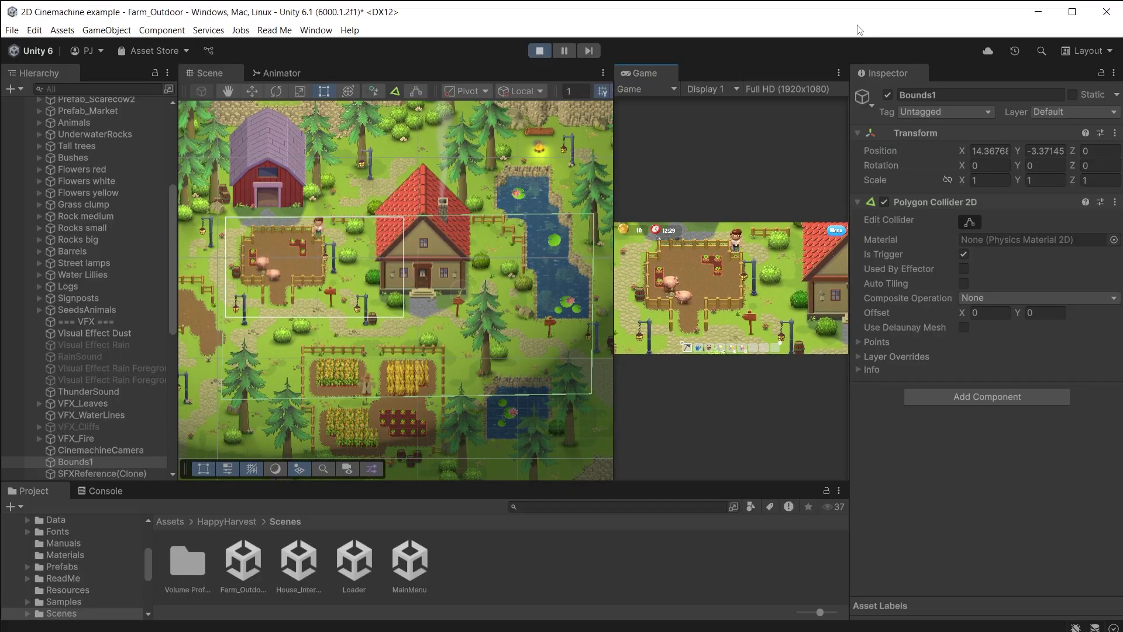
{"action": "key", "text": "d"}
{"action": "key", "text": "s"}
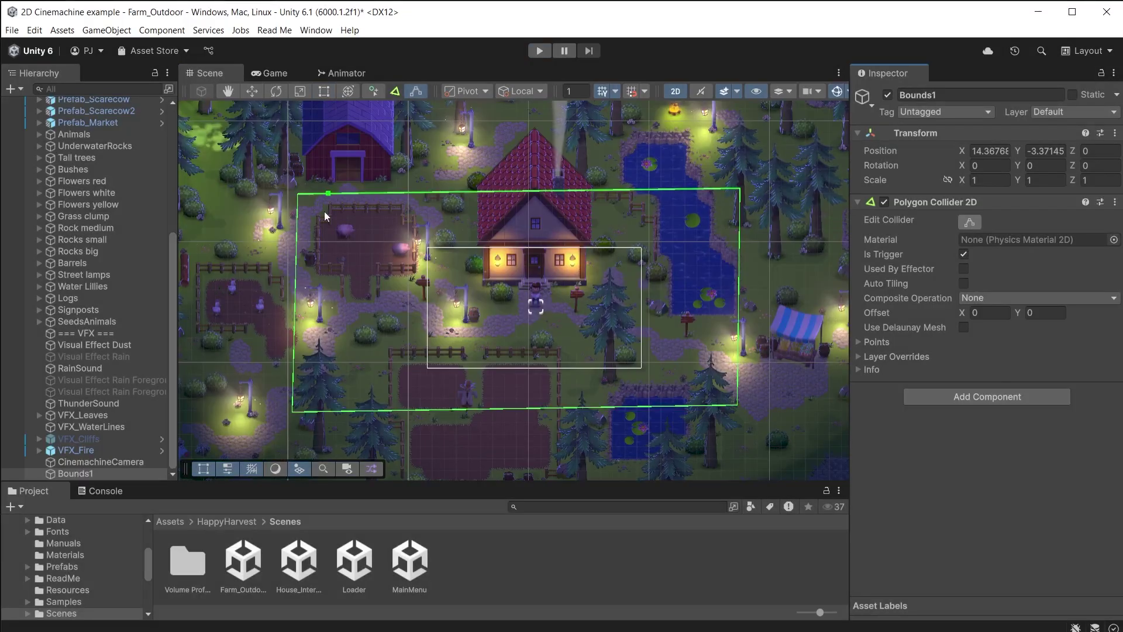
{"action": "key", "text": "ctrl+p"}
{"action": "left_click_drag", "start_coordinate": [299, 194], "coordinate": [444, 257]}
{"action": "left_click_drag", "start_coordinate": [292, 412], "coordinate": [439, 356]}
{"action": "left_click_drag", "start_coordinate": [740, 188], "coordinate": [634, 255]}
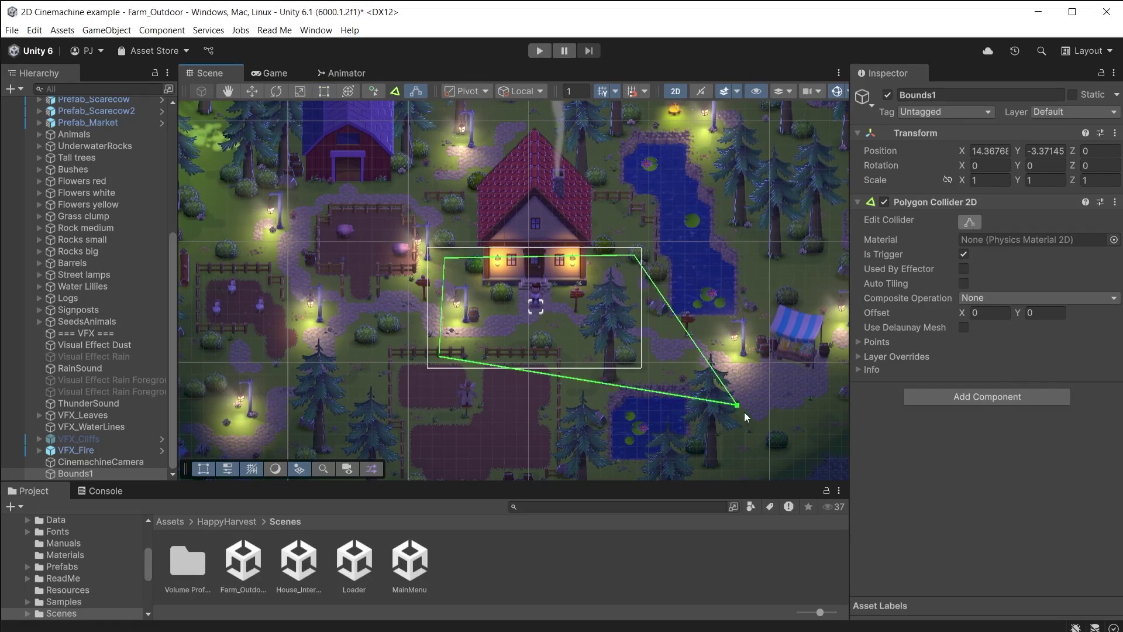
{"action": "left_click_drag", "start_coordinate": [737, 404], "coordinate": [627, 353]}
Play again and walk the farmer left, up and down out of view to test the smaller bounds
{"action": "key", "text": "ctrl+p"}
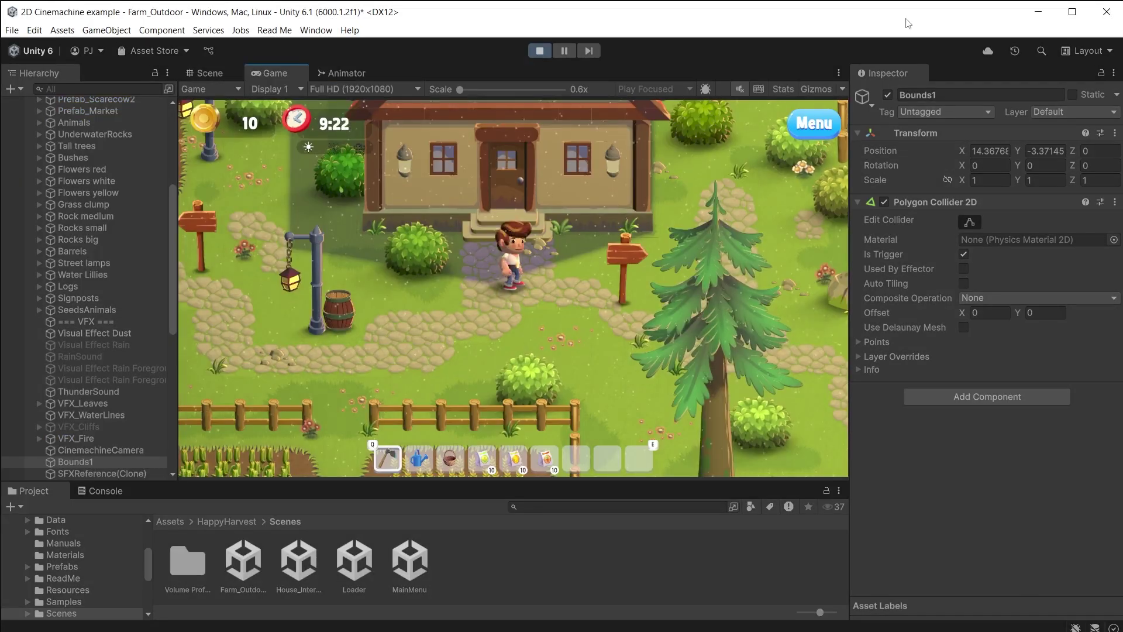
{"action": "key", "text": "a"}
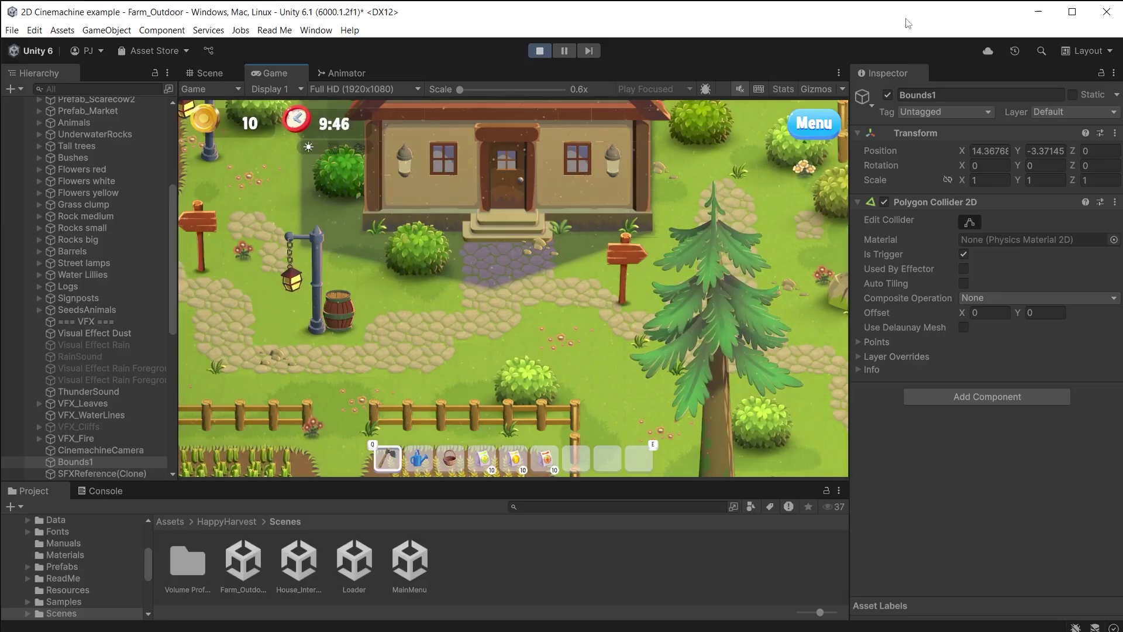
{"action": "key", "text": "d"}
{"action": "key", "text": "w"}
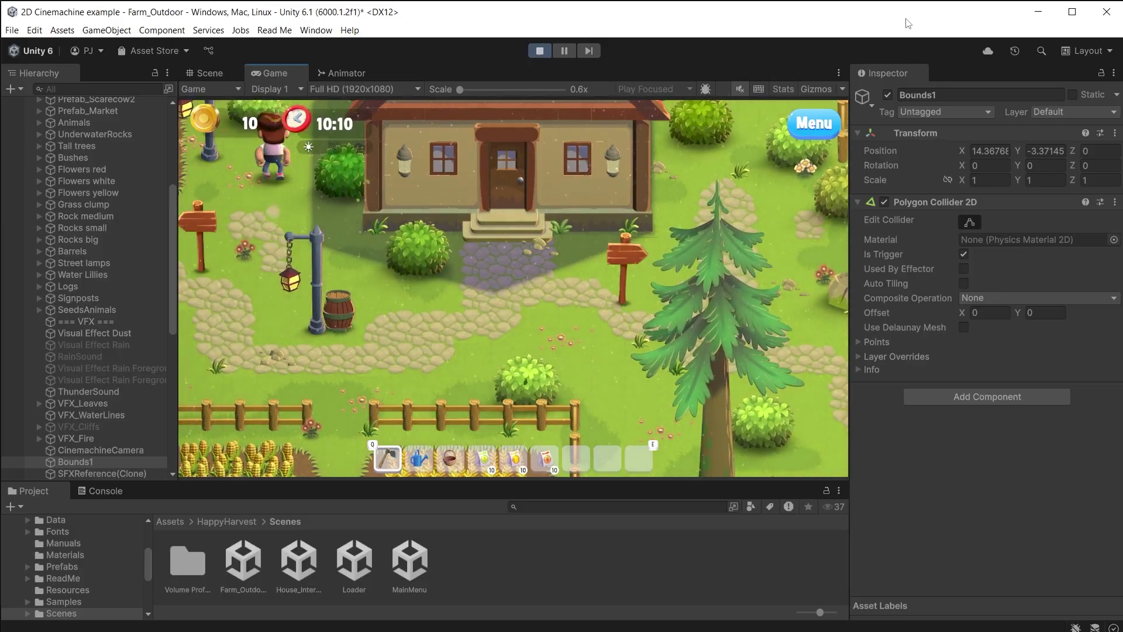
{"action": "key", "text": "s"}
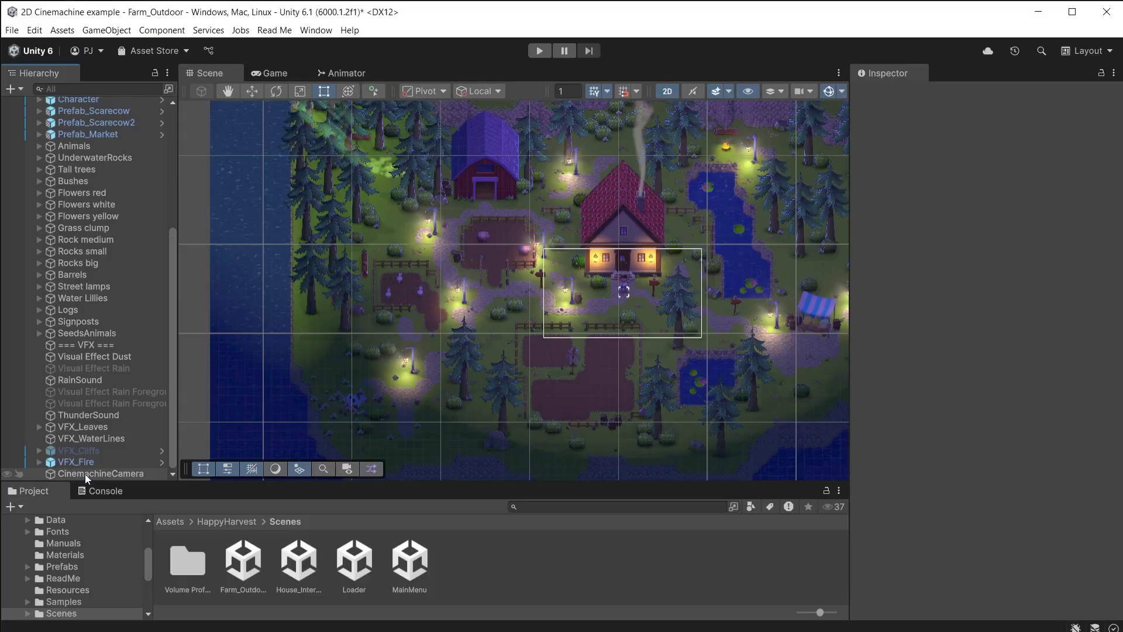
Create an empty object named BoundsLevel with a Rigidbody 2D set to Static
{"action": "left_click", "coordinate": [110, 31]}
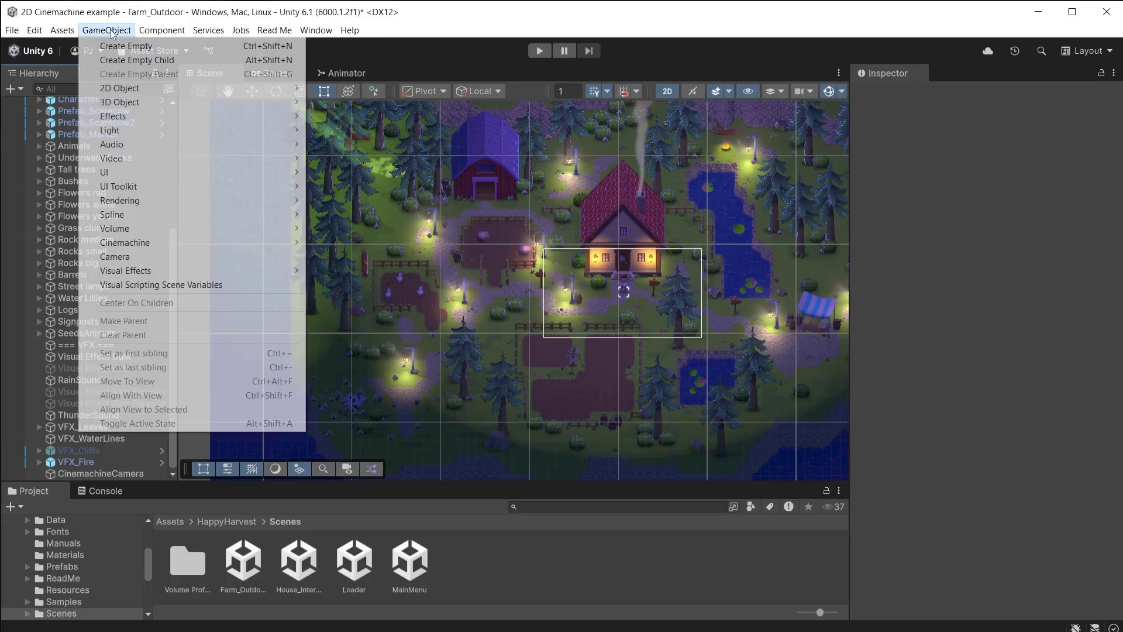
{"action": "left_click", "coordinate": [125, 46]}
{"action": "type", "text": "BoundsLevel"}
{"action": "key", "text": "Return"}
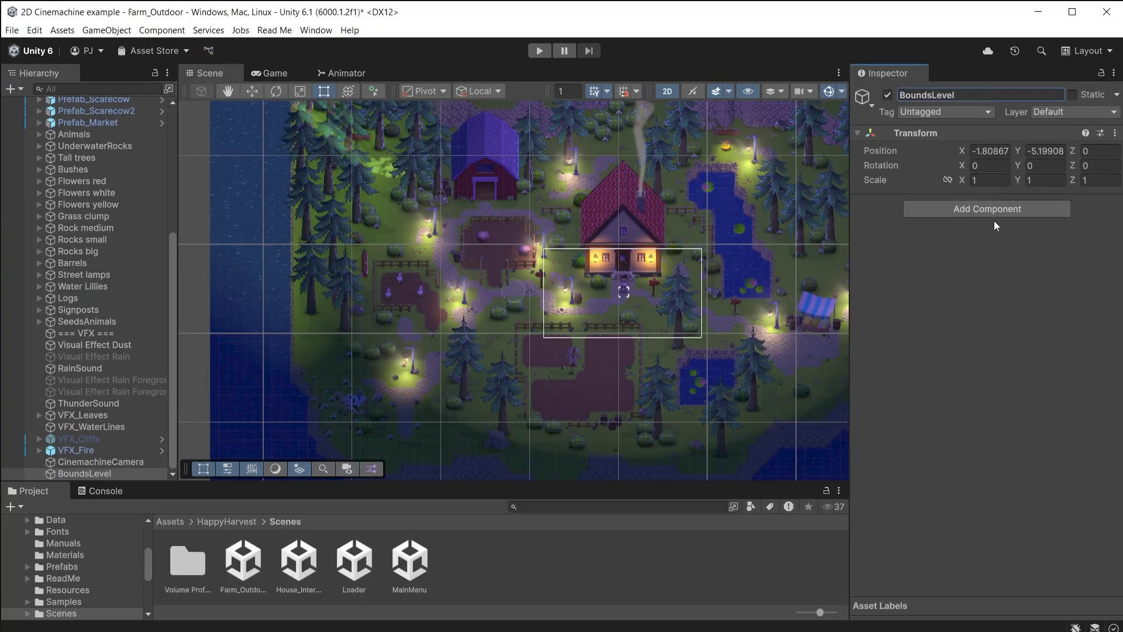
{"action": "left_click", "coordinate": [985, 209]}
{"action": "type", "text": "rigid"}
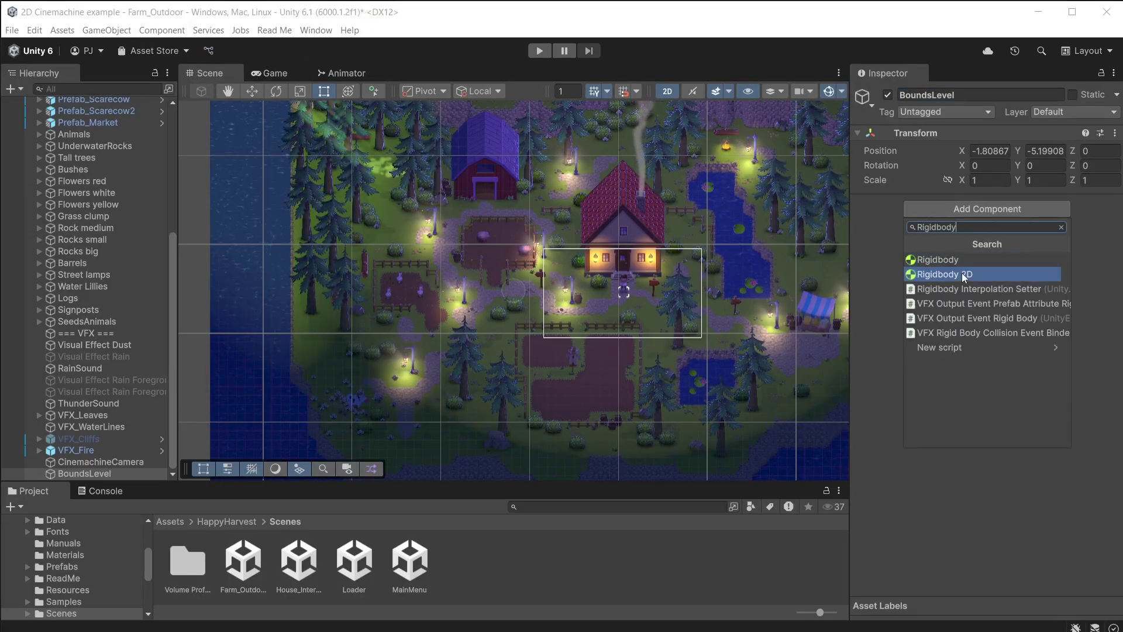
{"action": "left_click", "coordinate": [965, 276]}
{"action": "left_click", "coordinate": [1002, 219]}
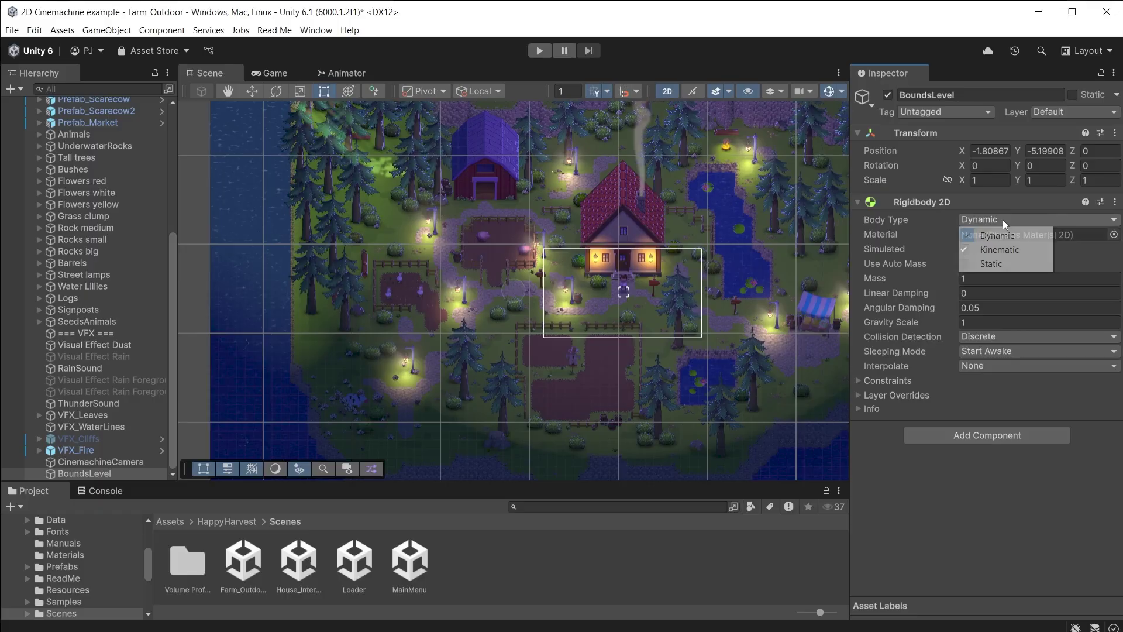
{"action": "left_click", "coordinate": [997, 265]}
Add a Composite Collider 2D to BoundsLevel
{"action": "left_click", "coordinate": [966, 303]}
{"action": "type", "text": "Compos"}
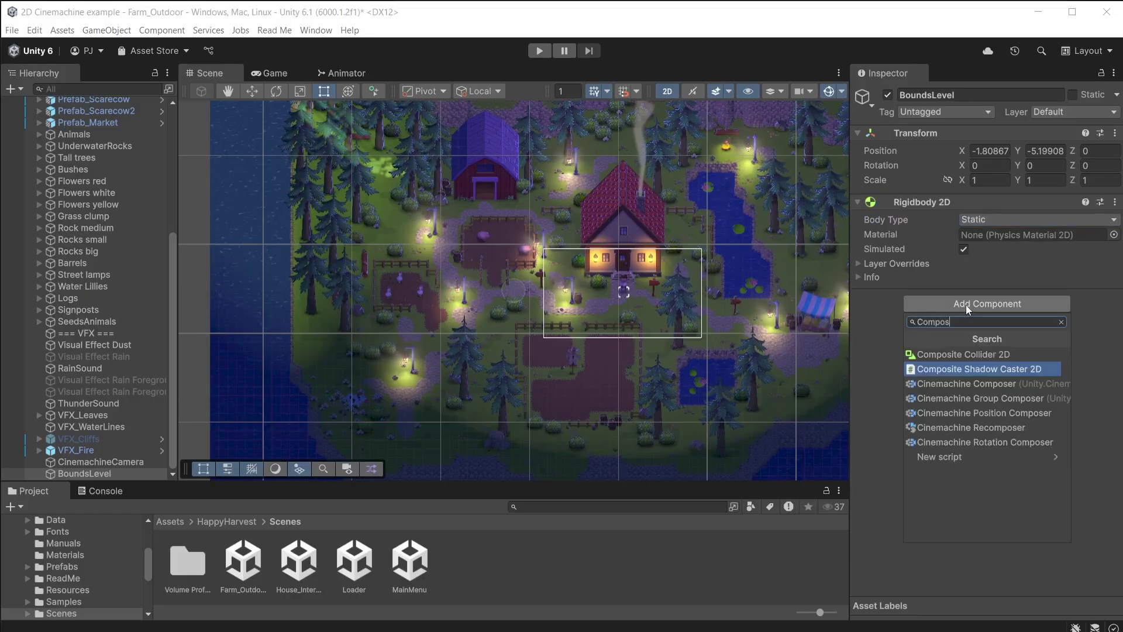
{"action": "left_click", "coordinate": [991, 350]}
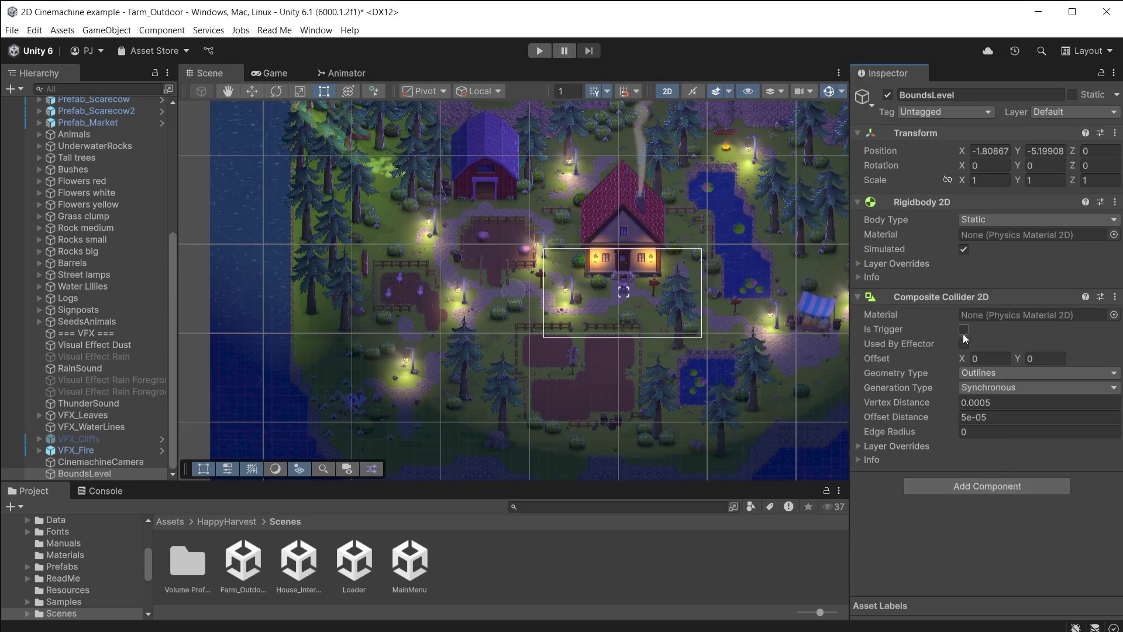
Add a child Collider1 under BoundsLevel with a Box Collider 2D stretched over the trees below the house
{"action": "right_click", "coordinate": [86, 472]}
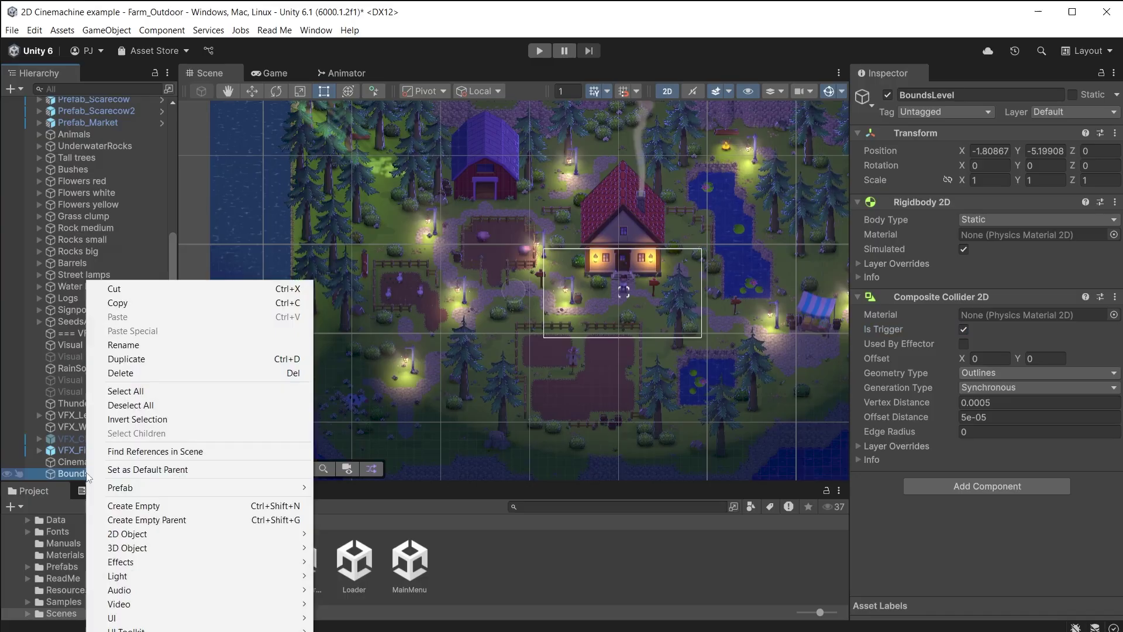
{"action": "left_click", "coordinate": [133, 506]}
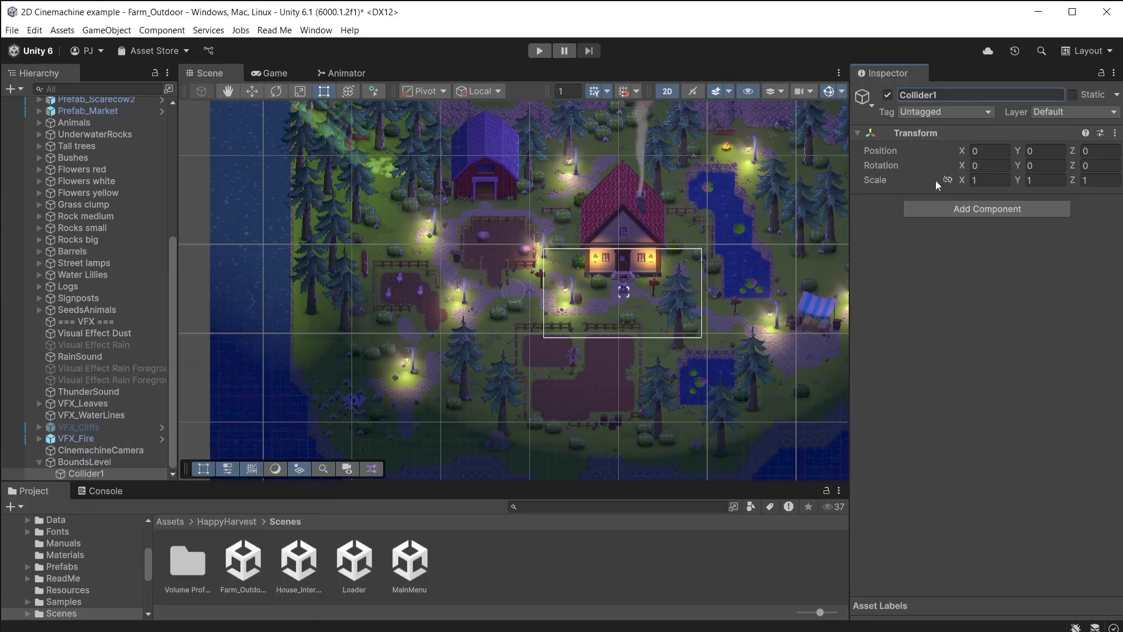
{"action": "left_click", "coordinate": [957, 209]}
{"action": "left_click", "coordinate": [982, 274]}
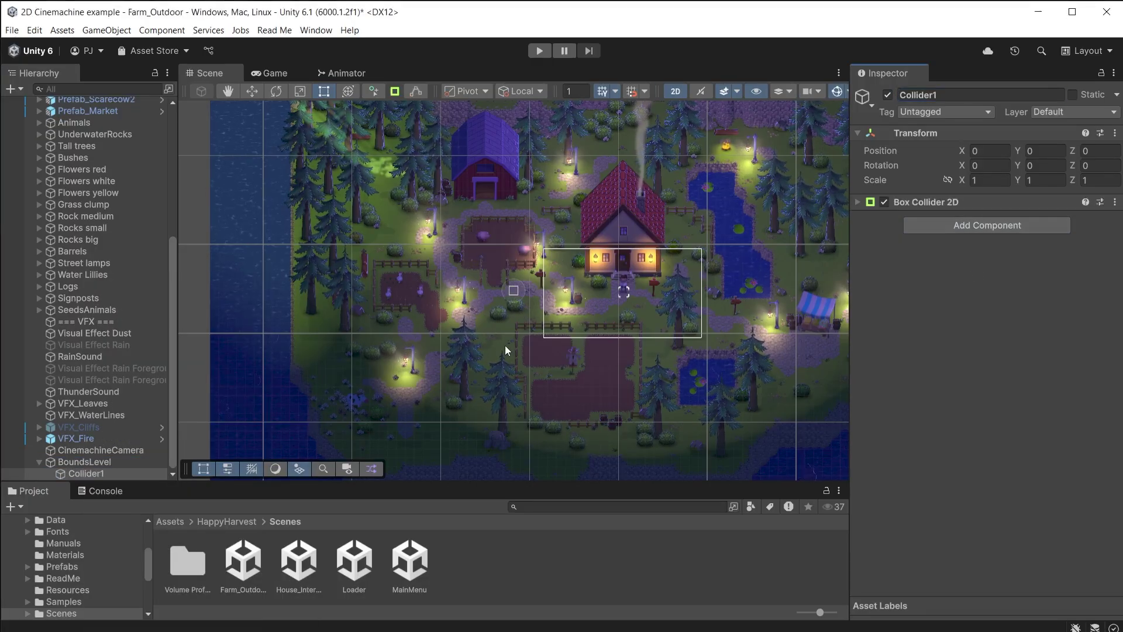
{"action": "left_click", "coordinate": [856, 203]}
{"action": "left_click", "coordinate": [970, 222]}
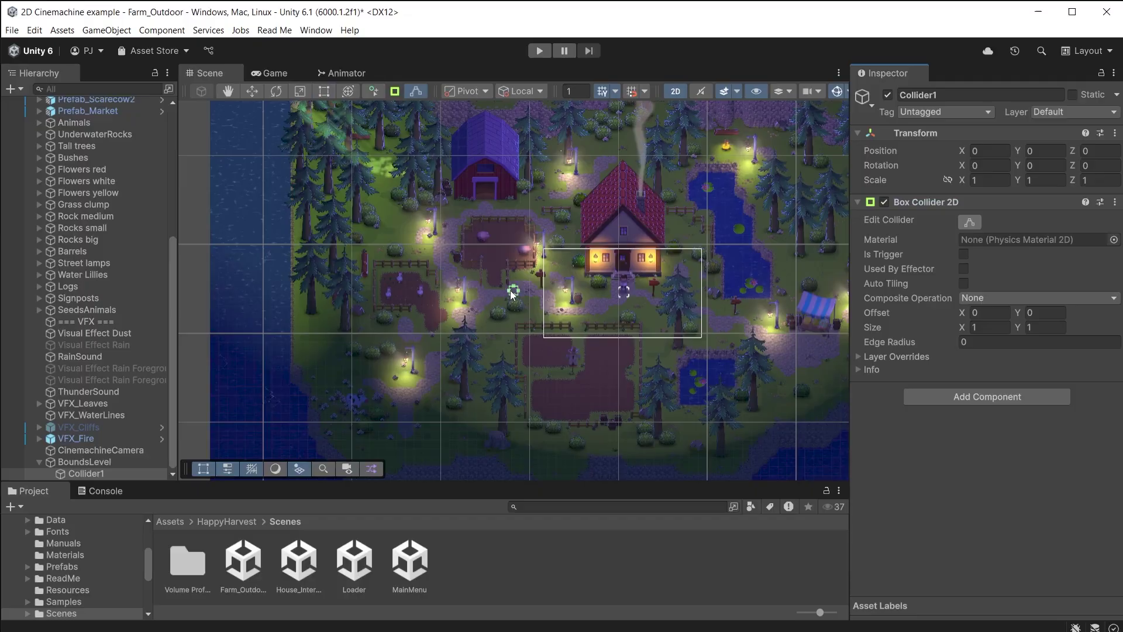
{"action": "left_click_drag", "start_coordinate": [511, 291], "coordinate": [474, 413]}
{"action": "left_click_drag", "start_coordinate": [443, 349], "coordinate": [432, 357]}
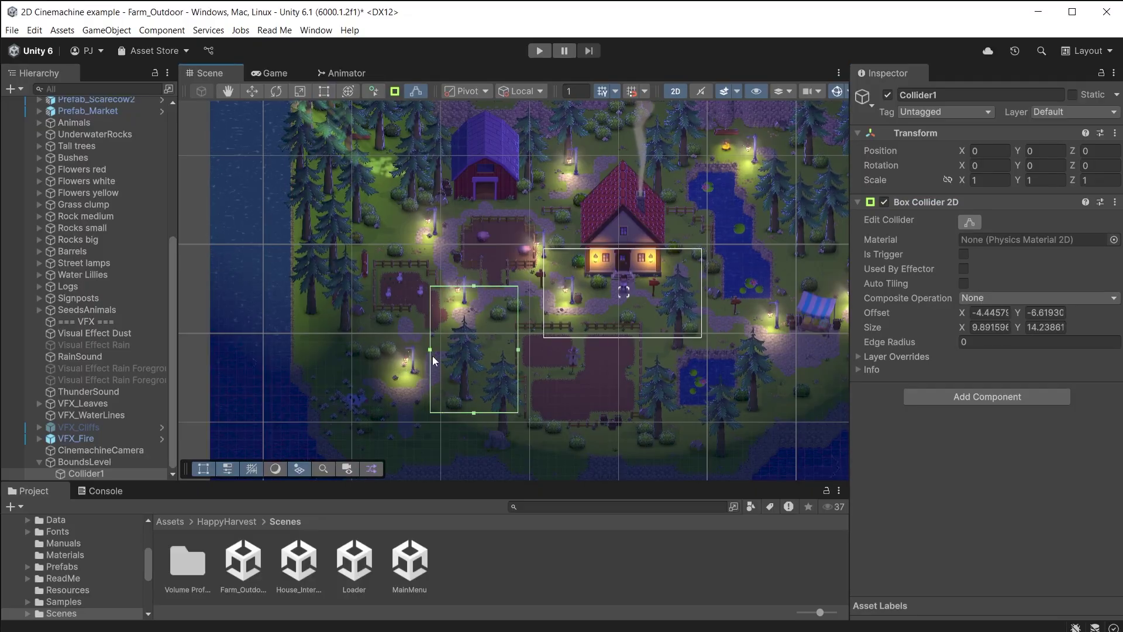
Make Collider1's box collider a trigger using the Merge composite operation
{"action": "left_click", "coordinate": [978, 221]}
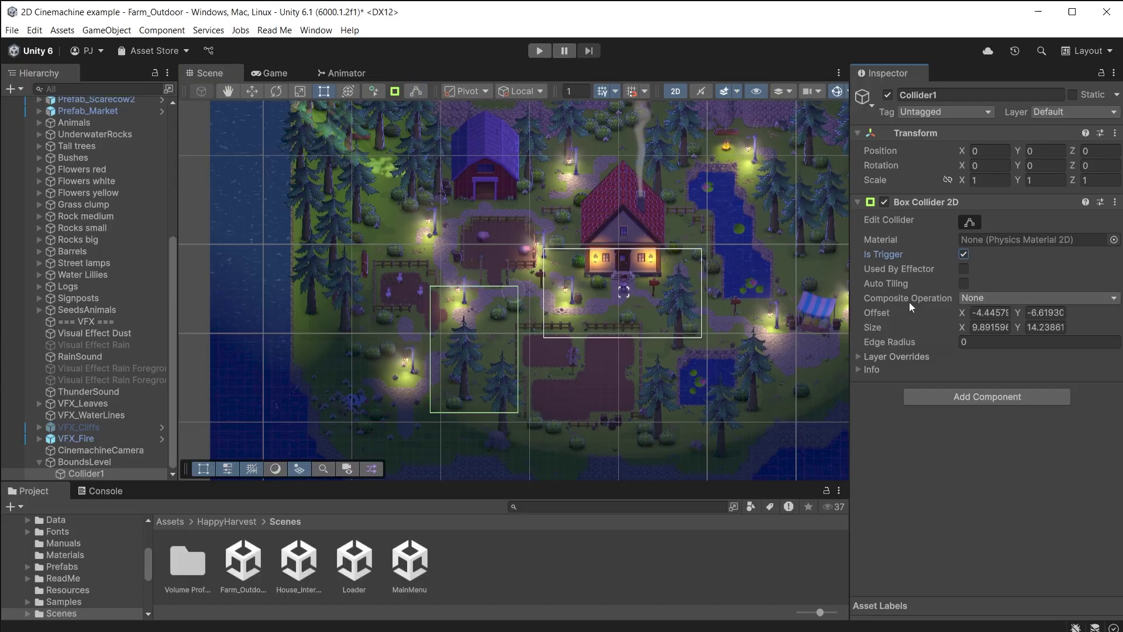
{"action": "left_click", "coordinate": [1001, 300]}
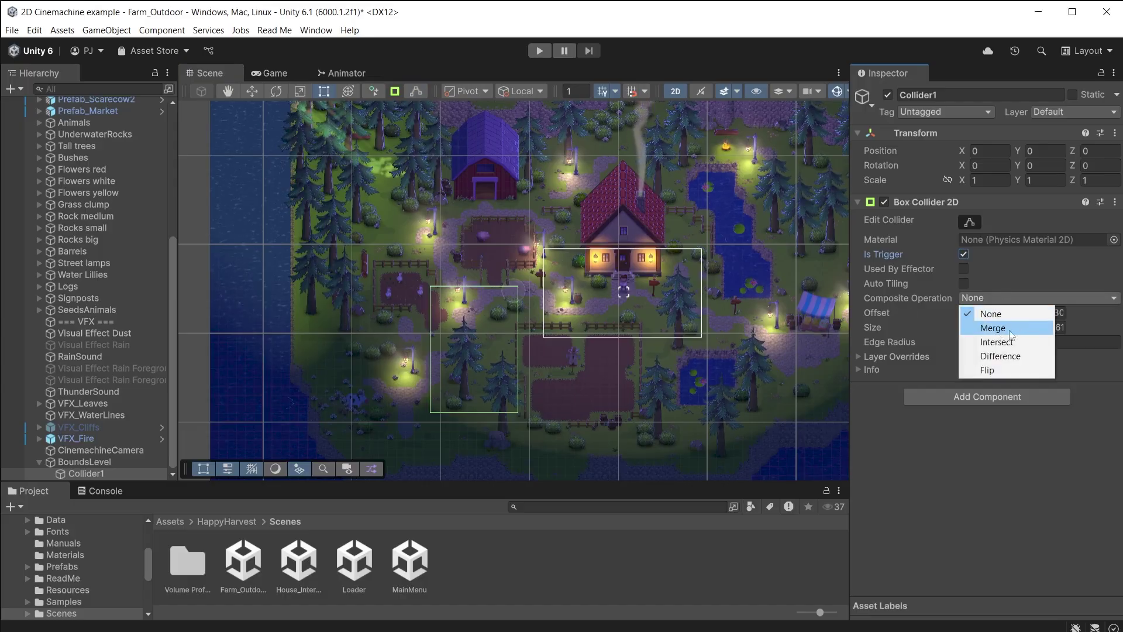
{"action": "left_click", "coordinate": [1019, 330]}
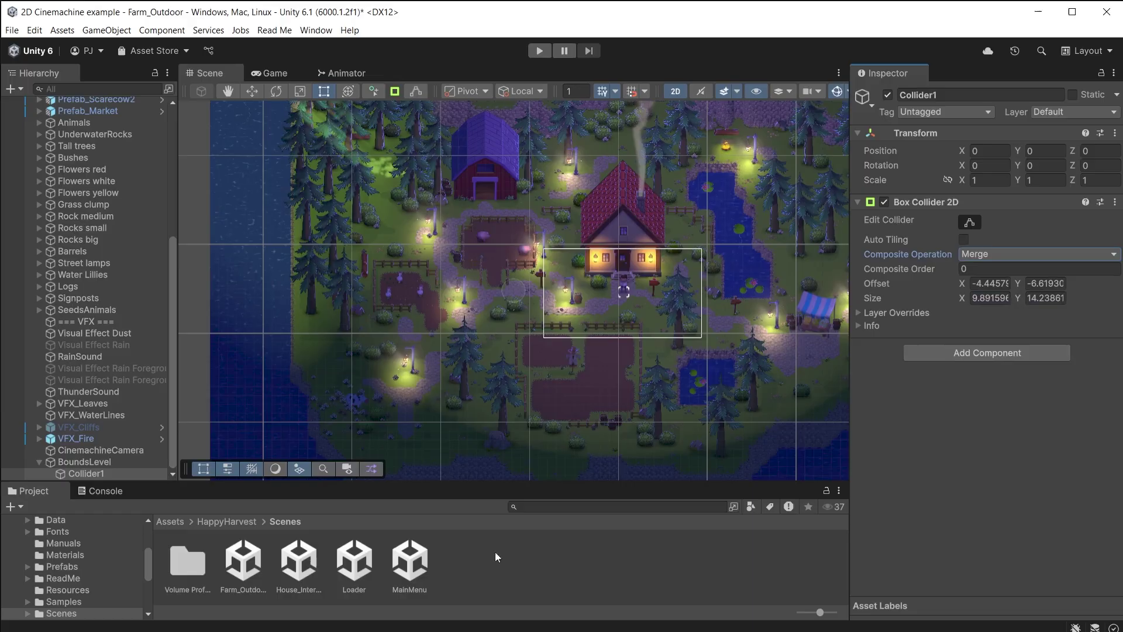
Add a Collider2 child with a merging Box Collider 2D sized around the left lamp
{"action": "right_click", "coordinate": [93, 462]}
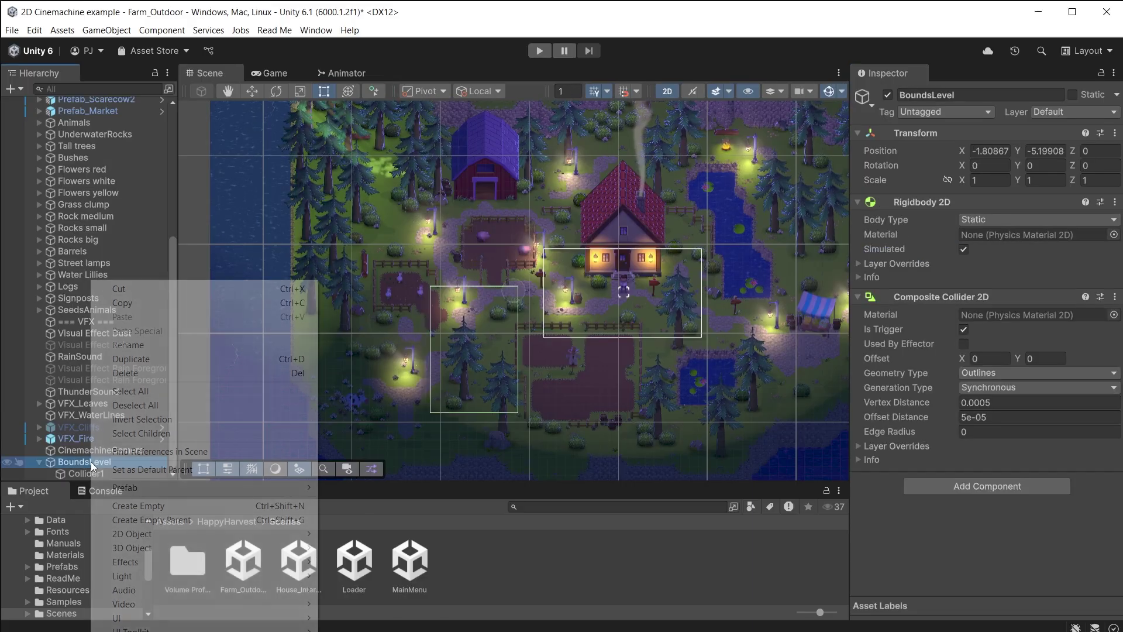
{"action": "left_click", "coordinate": [138, 505]}
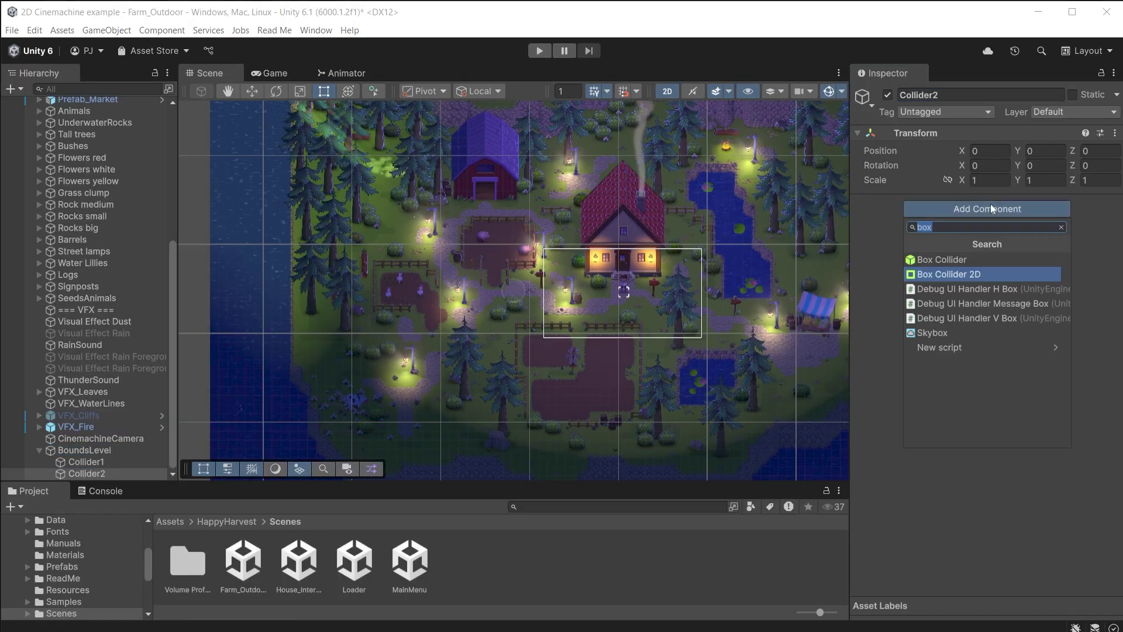
{"action": "left_click", "coordinate": [973, 273]}
{"action": "left_click_drag", "start_coordinate": [510, 290], "coordinate": [372, 290]}
{"action": "left_click_drag", "start_coordinate": [442, 285], "coordinate": [442, 211]}
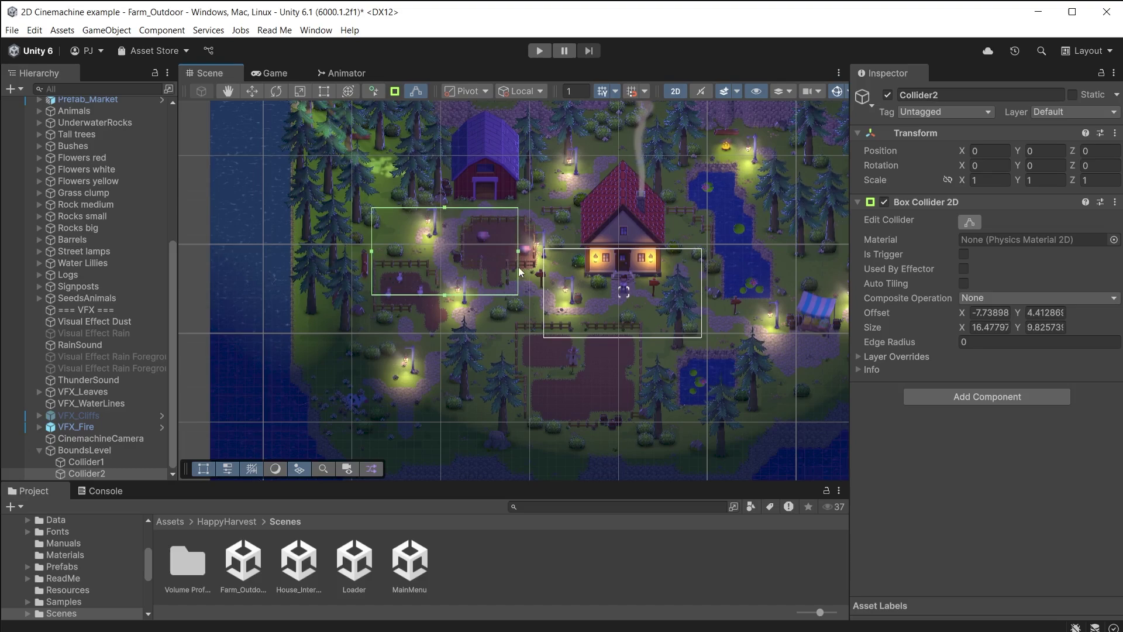
{"action": "left_click_drag", "start_coordinate": [519, 256], "coordinate": [461, 256]}
{"action": "left_click_drag", "start_coordinate": [416, 301], "coordinate": [416, 256]}
{"action": "left_click", "coordinate": [1007, 298]}
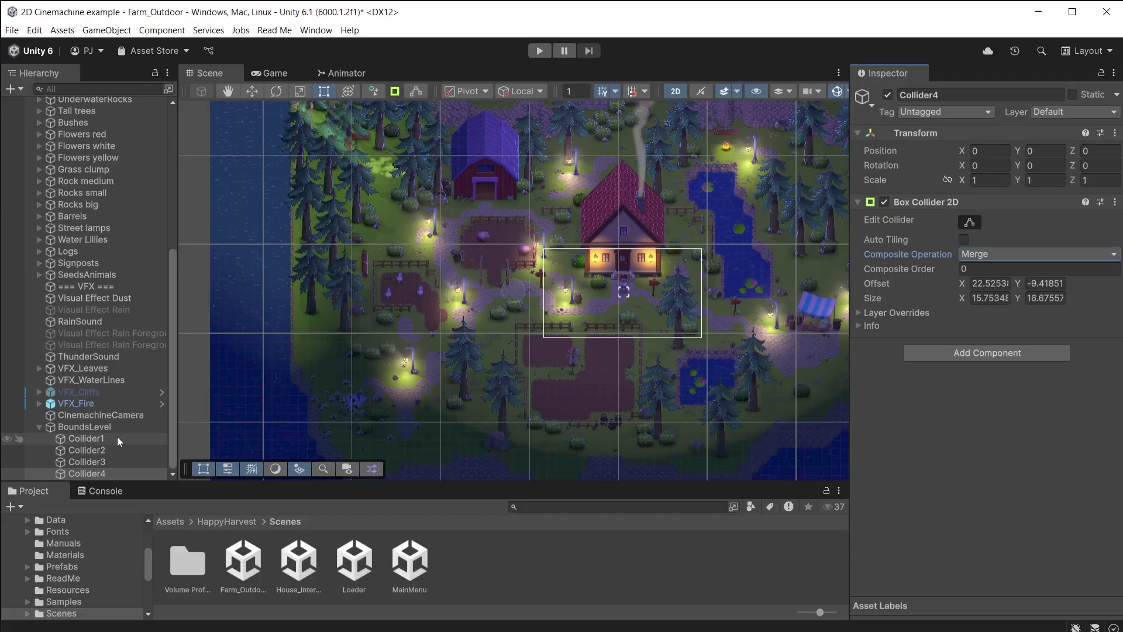
Set BoundsLevel's composite Geometry Type to Polygons
{"action": "left_click", "coordinate": [96, 427]}
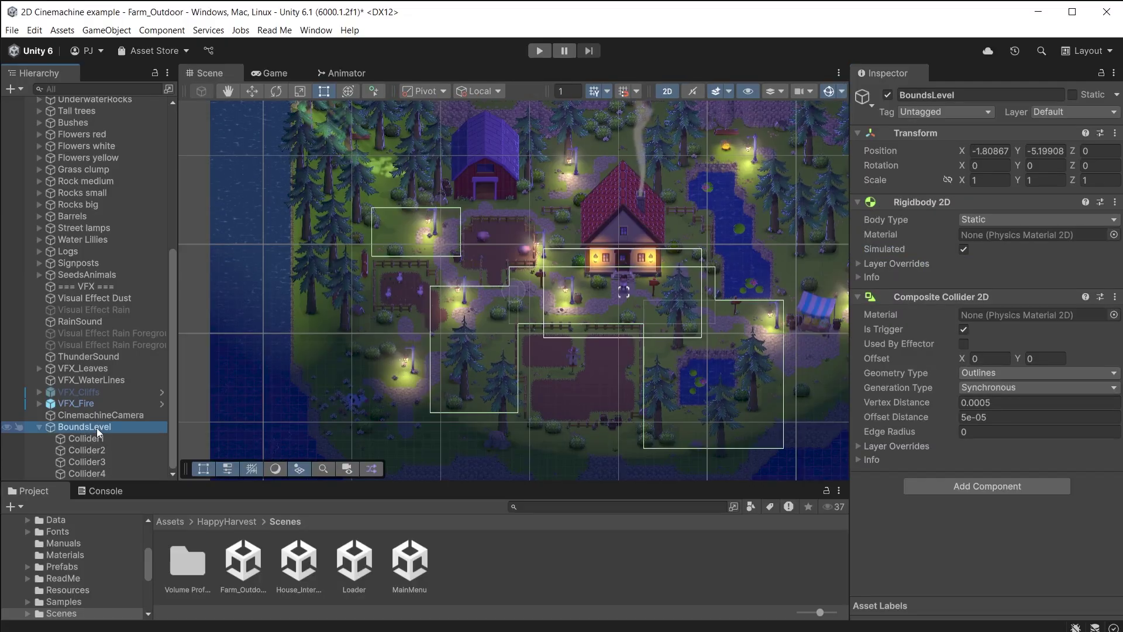
{"action": "left_click", "coordinate": [1034, 370]}
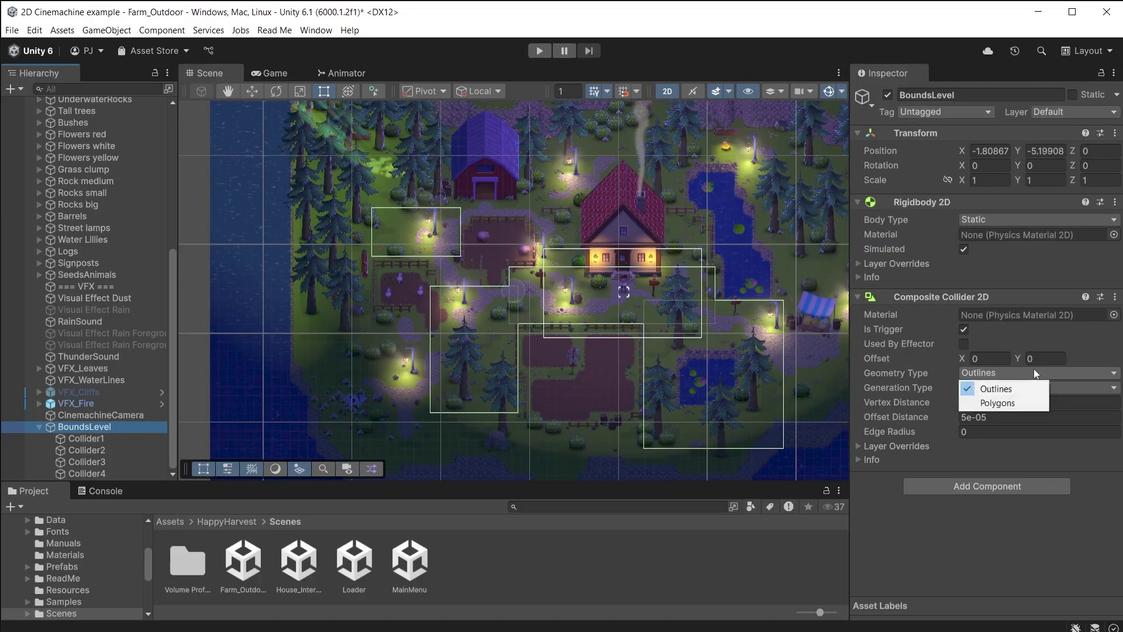
{"action": "left_click", "coordinate": [1021, 409]}
{"action": "left_click", "coordinate": [101, 415]}
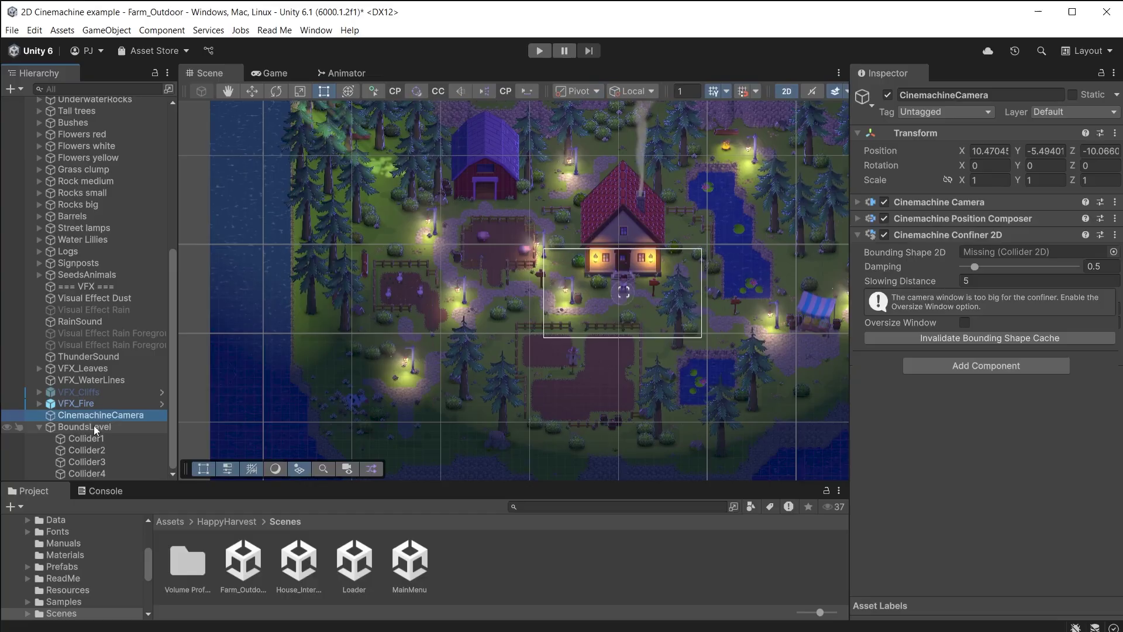
Use BoundsLevel as the Confiner 2D bounding shape with Oversize Window on and Max Window Size 2
{"action": "left_click_drag", "start_coordinate": [97, 430], "coordinate": [1030, 252]}
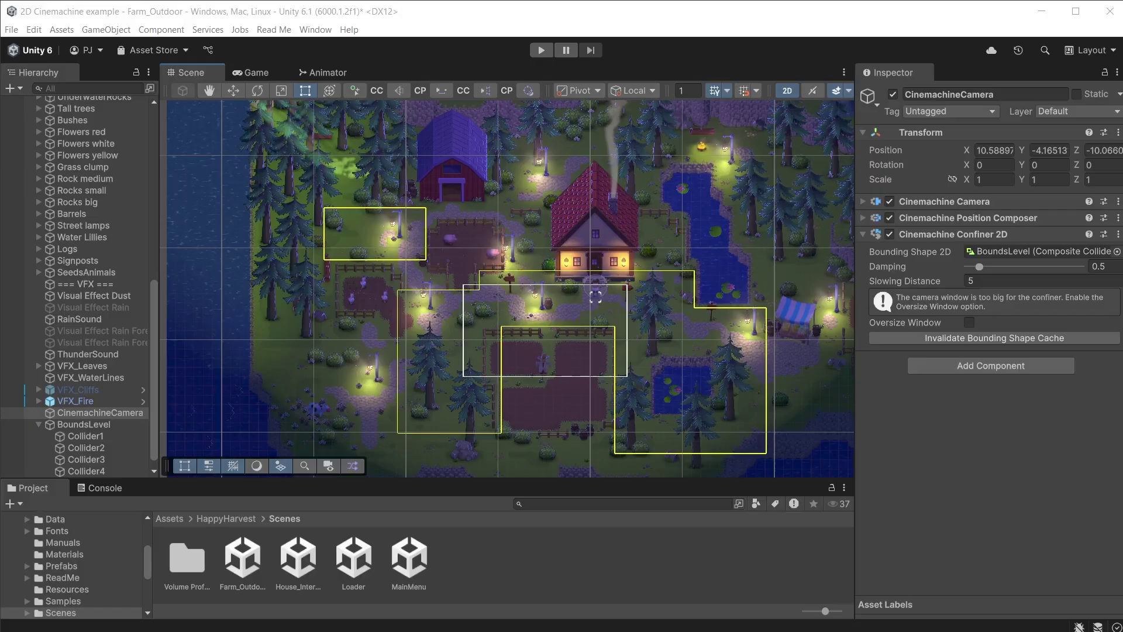
{"action": "left_click", "coordinate": [969, 322]}
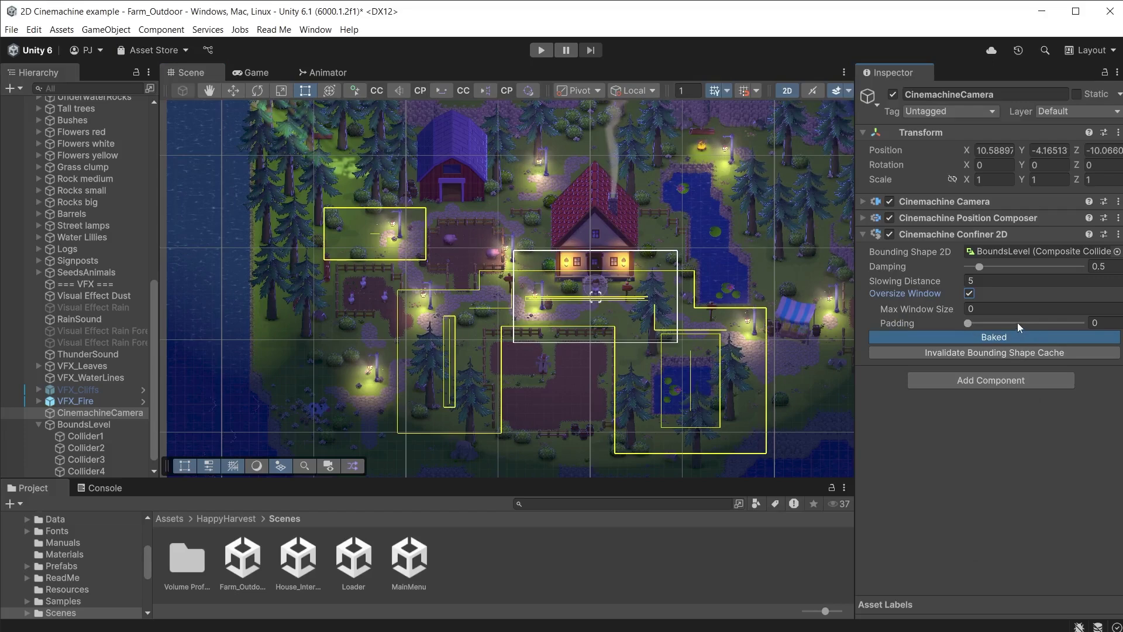
{"action": "left_click", "coordinate": [995, 309]}
{"action": "type", "text": "2"}
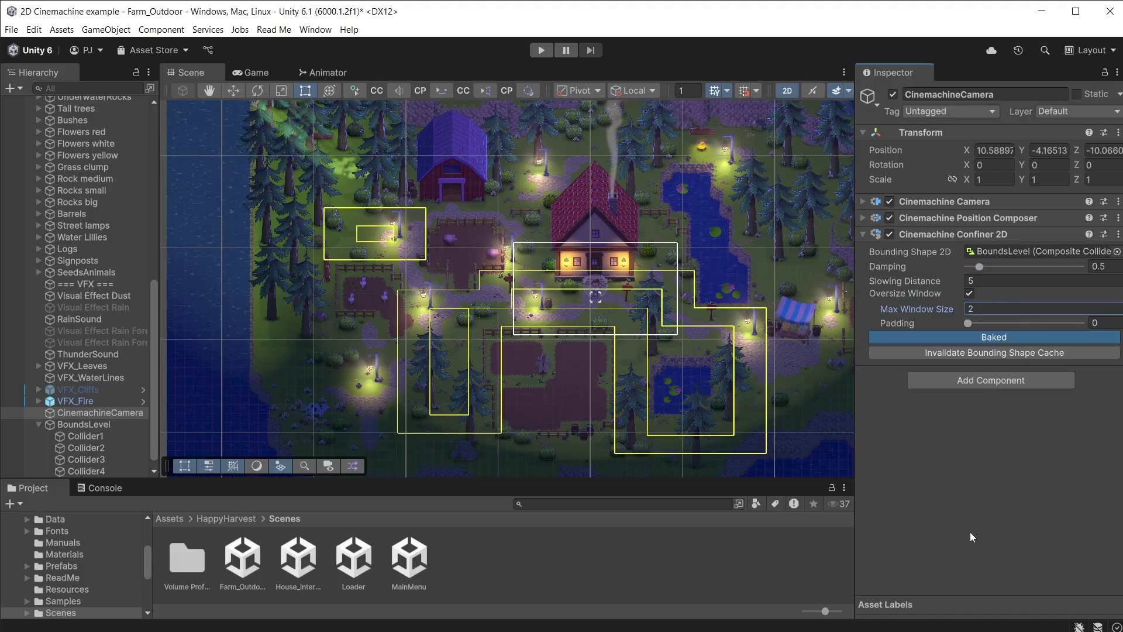
Play the game and walk the farmer left, up, down and right around the farm to test the confined camera
{"action": "key", "text": "ctrl+p"}
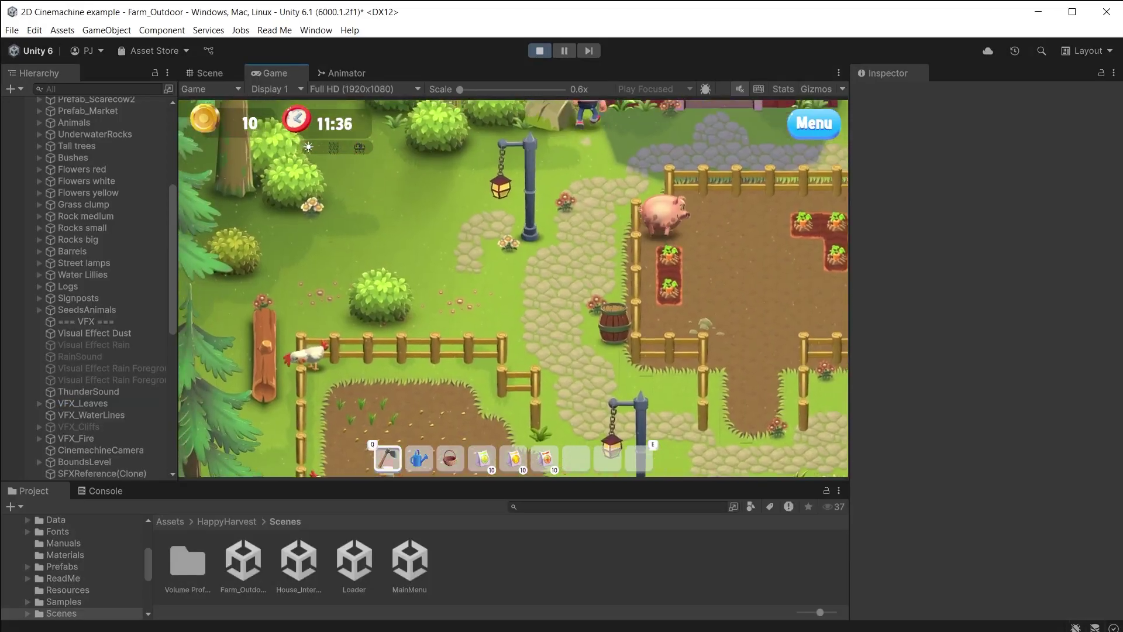
{"action": "key", "text": "a"}
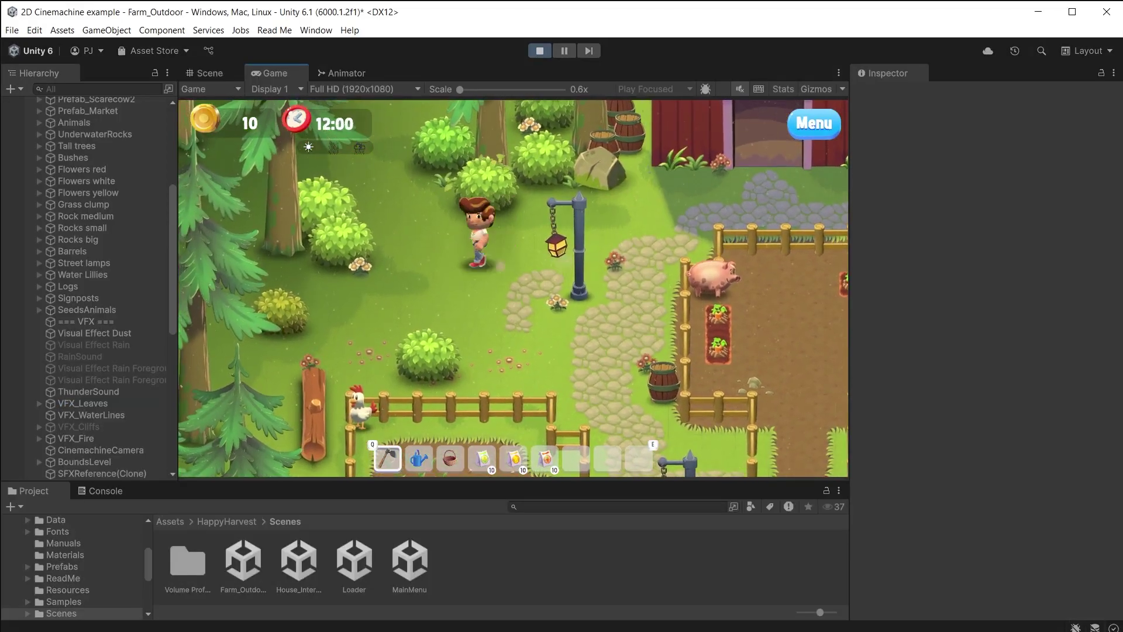
{"action": "key", "text": "w"}
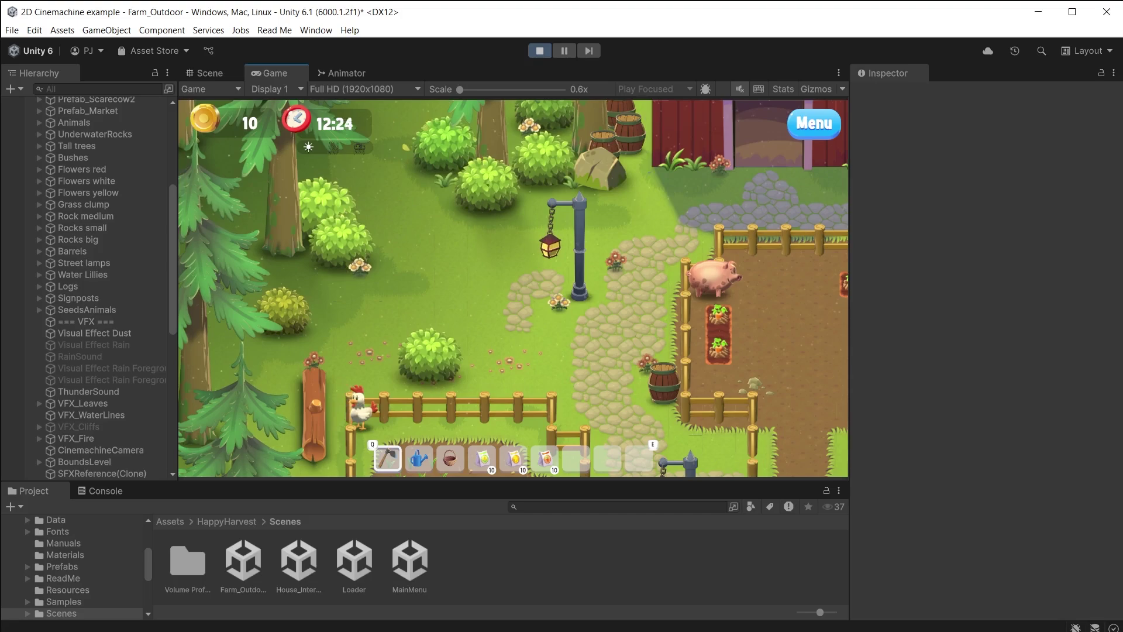
{"action": "key", "text": "a"}
{"action": "key", "text": "s"}
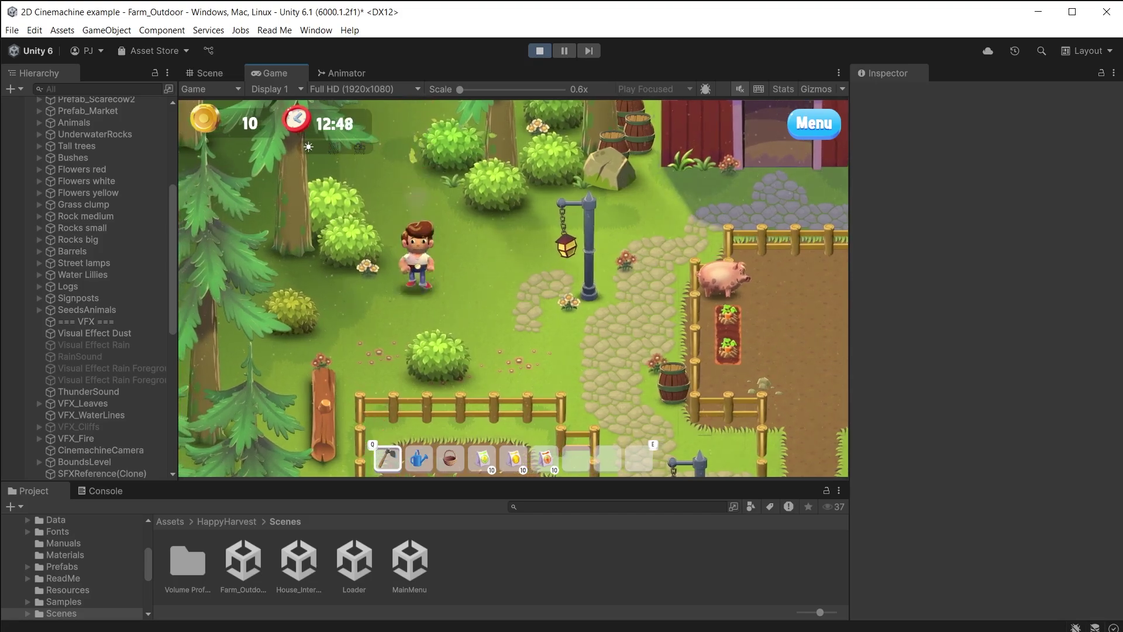
{"action": "key", "text": "d"}
{"action": "key", "text": "s"}
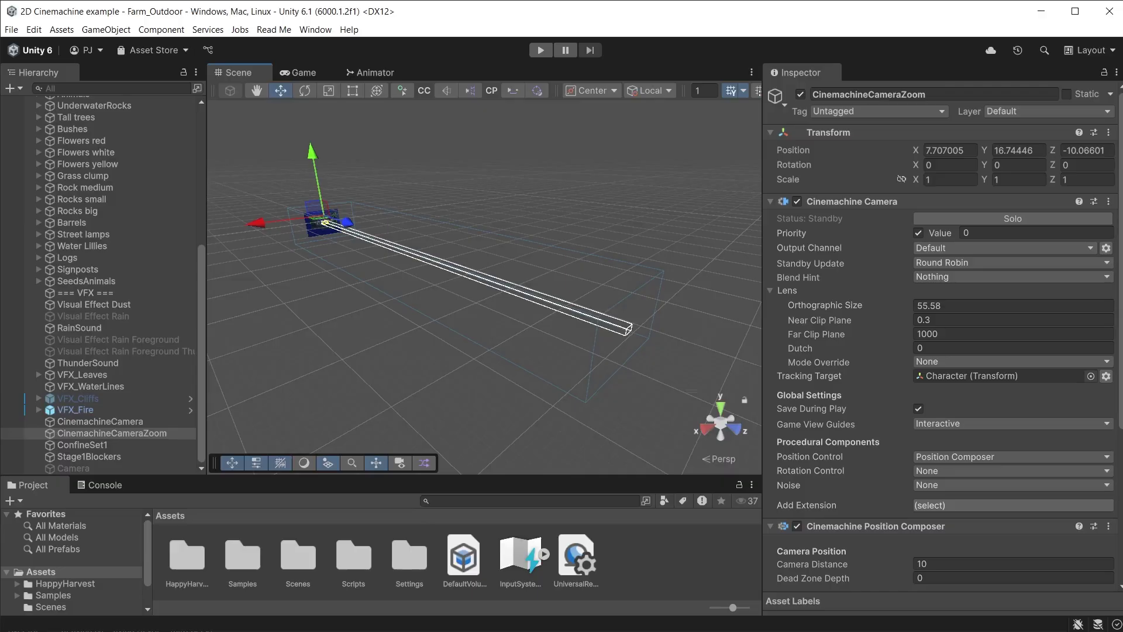
Enlarge CinemachineCameraZoom's orthographic size and widen the main Camera's field of view
{"action": "left_click_drag", "start_coordinate": [846, 303], "coordinate": [718, 409]}
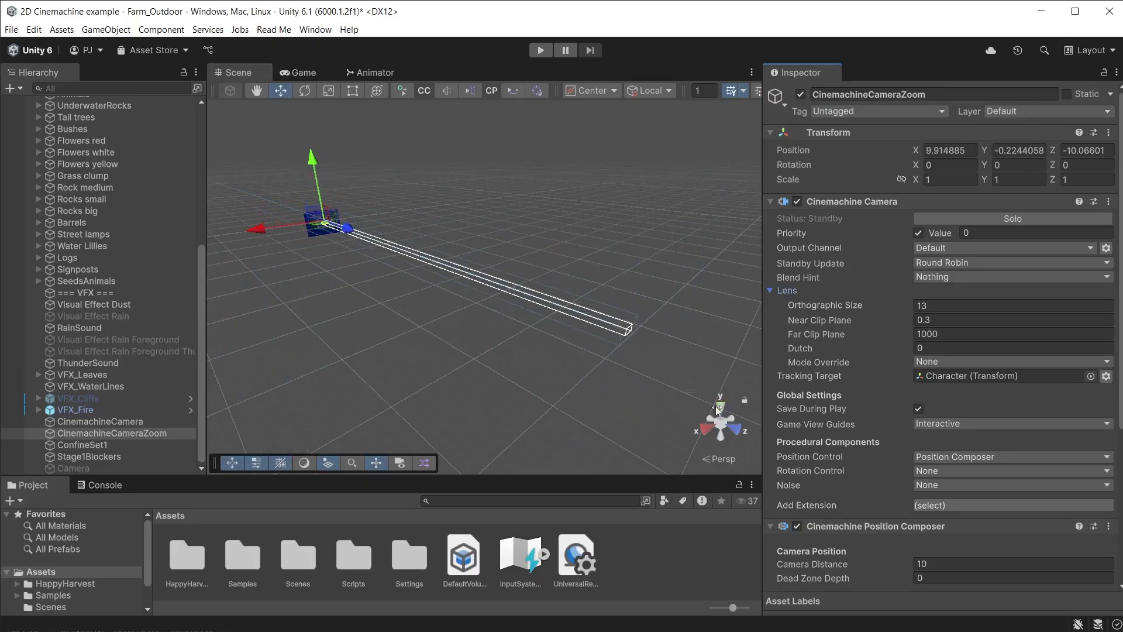
{"action": "left_click", "coordinate": [718, 409]}
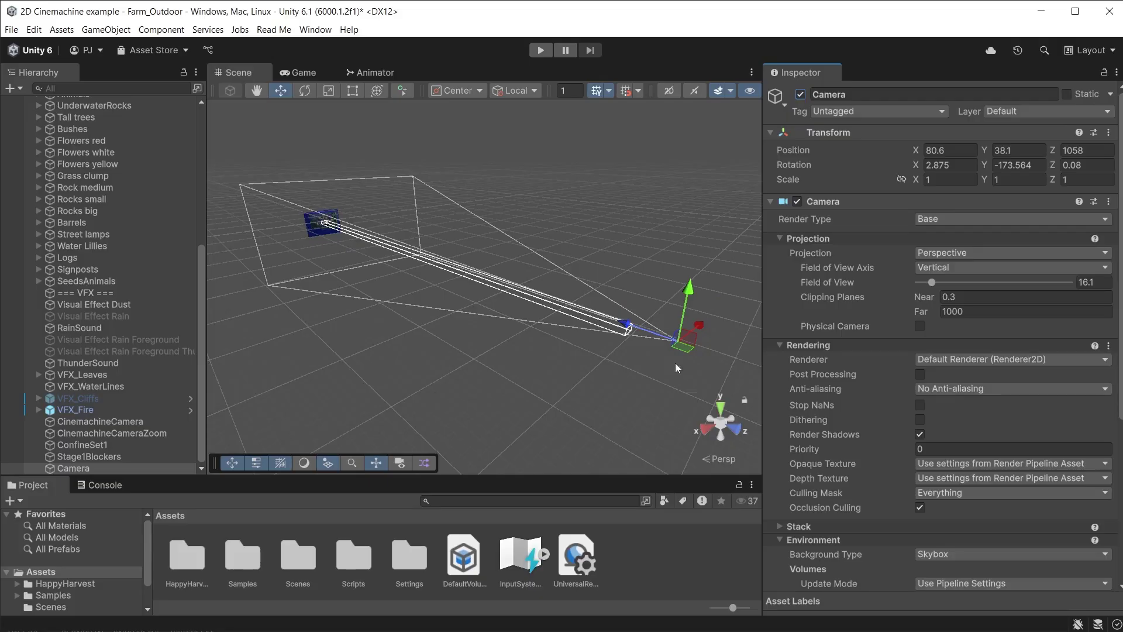
{"action": "mouse_move", "coordinate": [932, 283]}
{"action": "left_mouse_down"}
{"action": "mouse_move", "coordinate": [980, 291]}
{"action": "mouse_move", "coordinate": [930, 297]}
{"action": "left_mouse_up"}
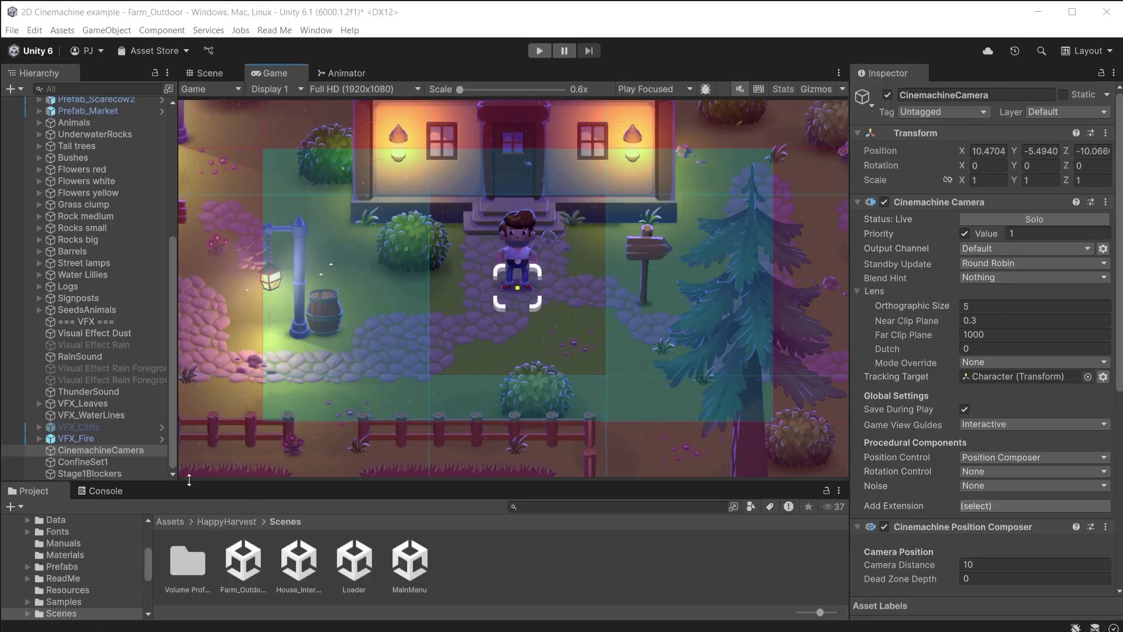
Duplicate the CinemachineCamera as 'CinemachineCameraZoom' with Orthographic Size 2.5
{"action": "left_click", "coordinate": [122, 450]}
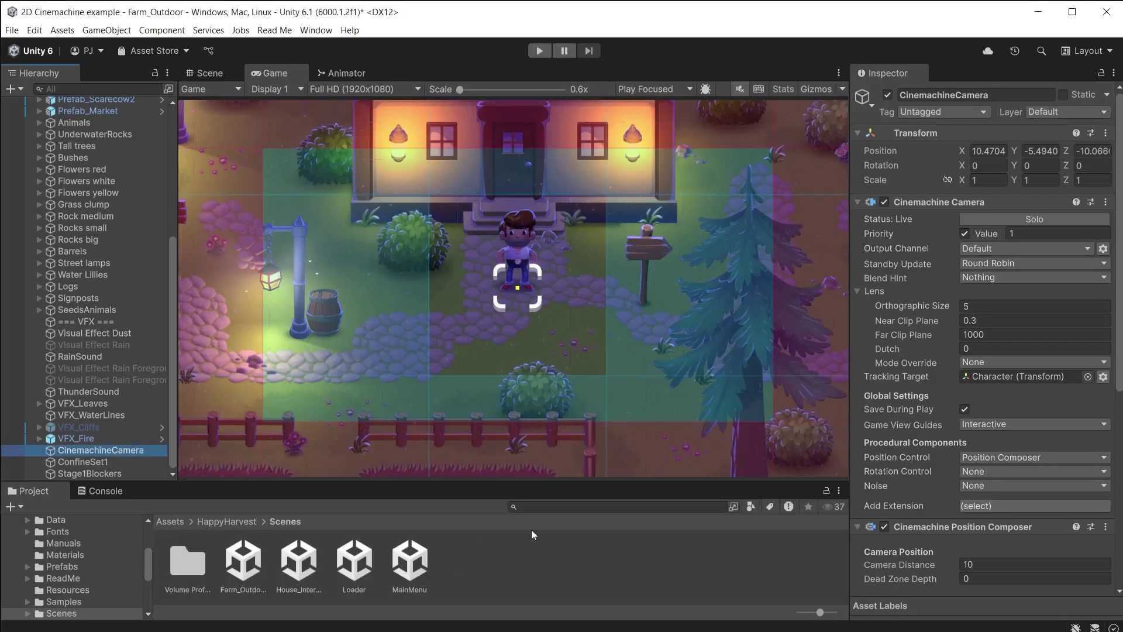
{"action": "key", "text": "ctrl+d"}
{"action": "left_click", "coordinate": [35, 30]}
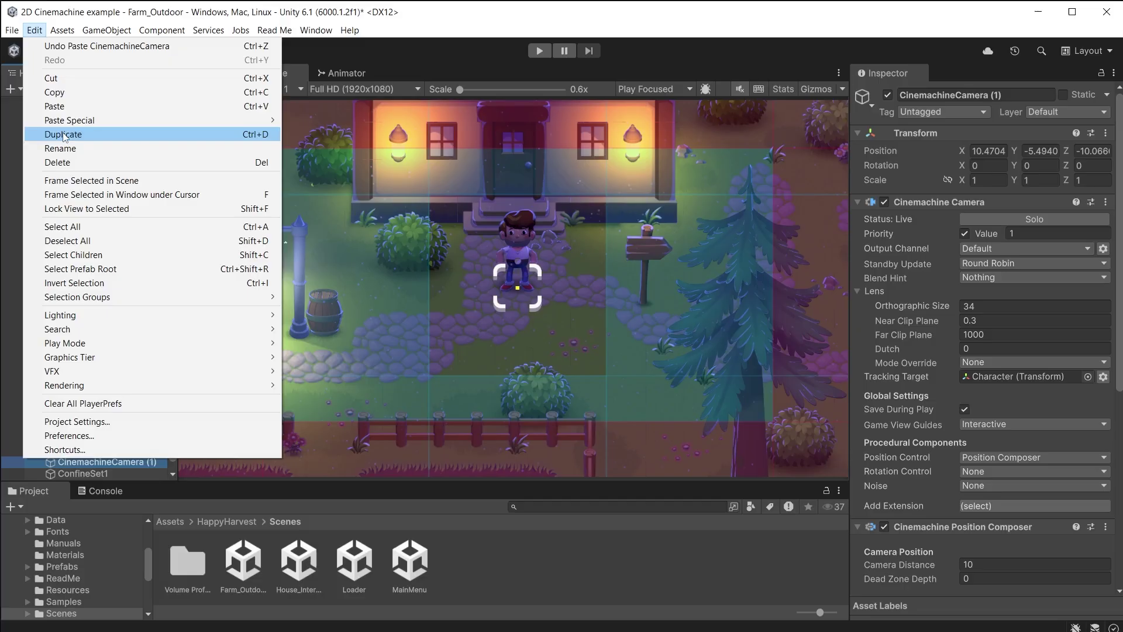
{"action": "left_click", "coordinate": [1024, 94]}
{"action": "type", "text": "CinemachineCameraZoom"}
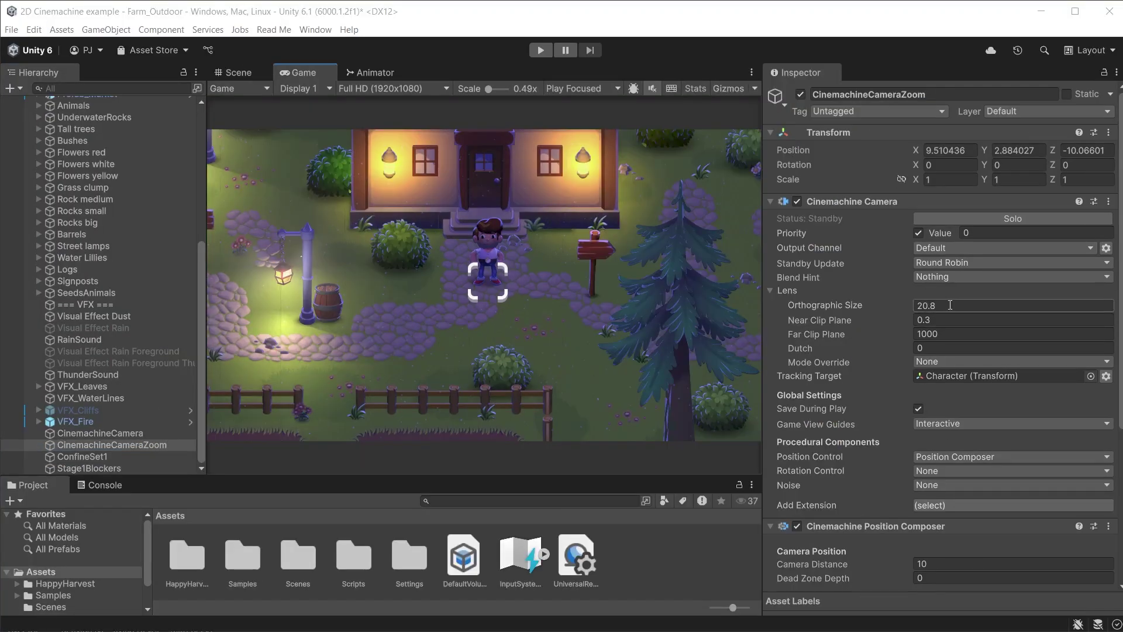
{"action": "left_click", "coordinate": [950, 304]}
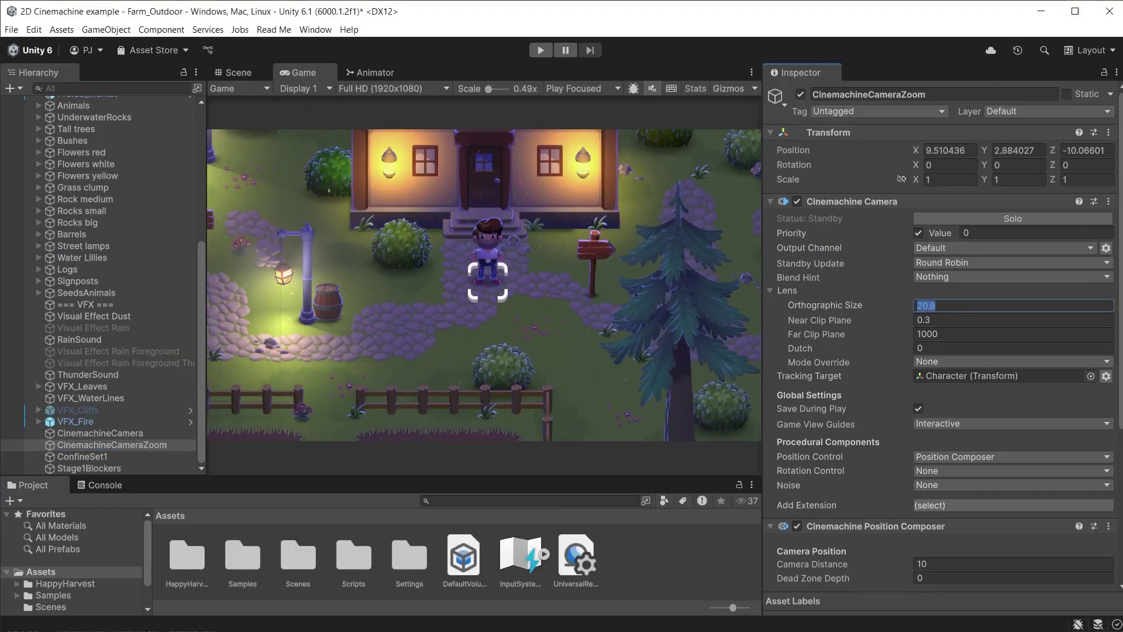
{"action": "type", "text": "2.5"}
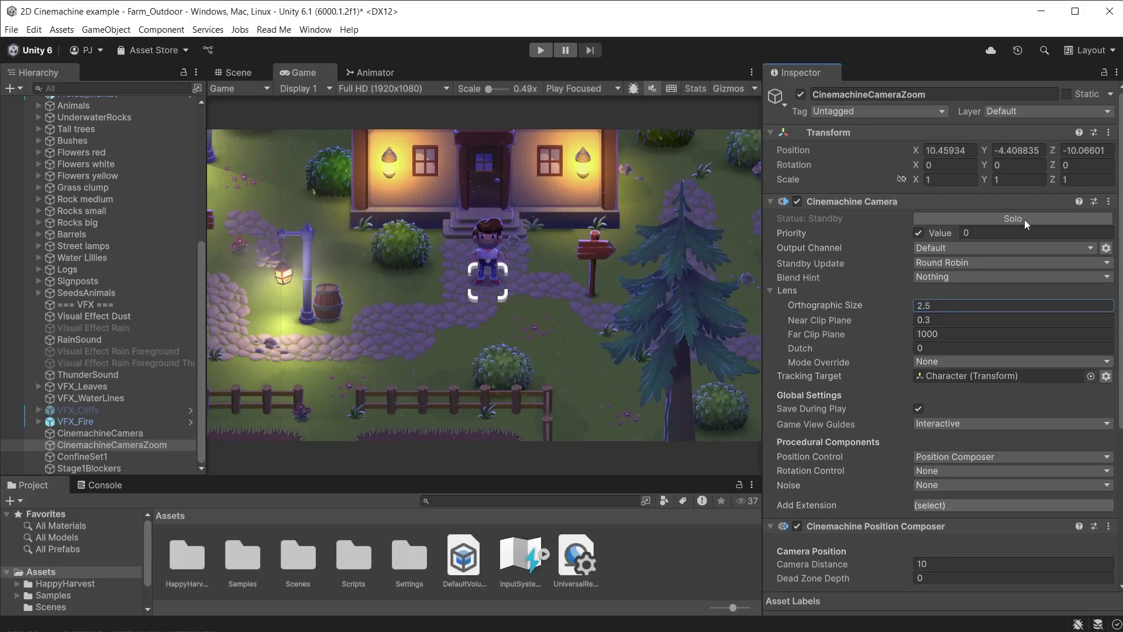
Toggle Solo on the zoom camera to preview its view, then select Main Camera
{"action": "left_click", "coordinate": [1024, 222]}
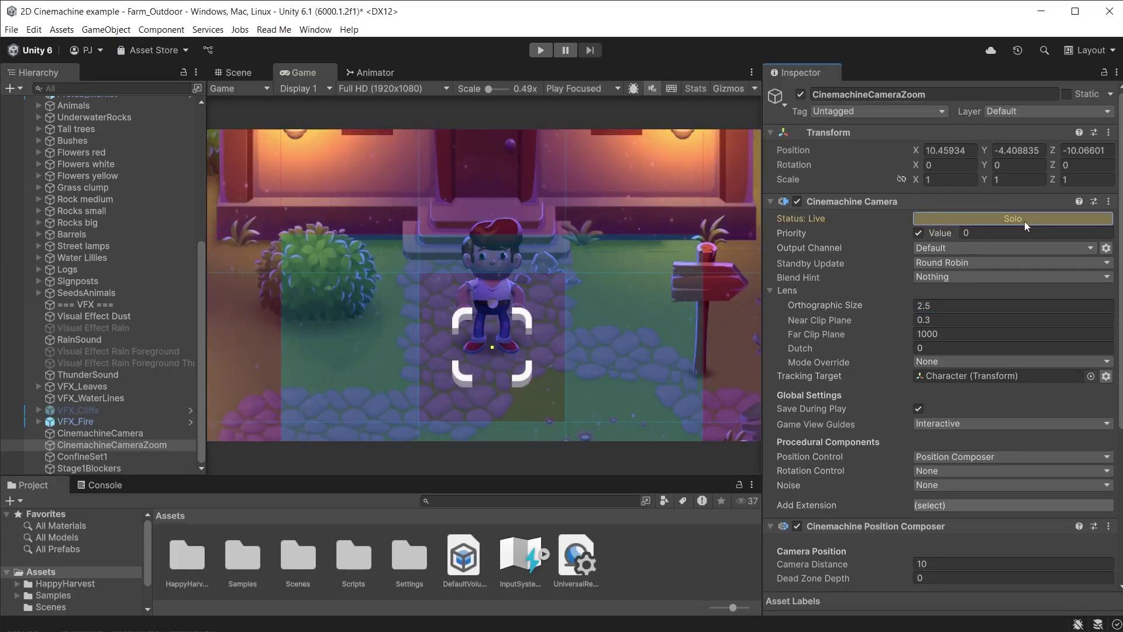
{"action": "left_click", "coordinate": [1024, 221]}
{"action": "left_click", "coordinate": [1024, 221]}
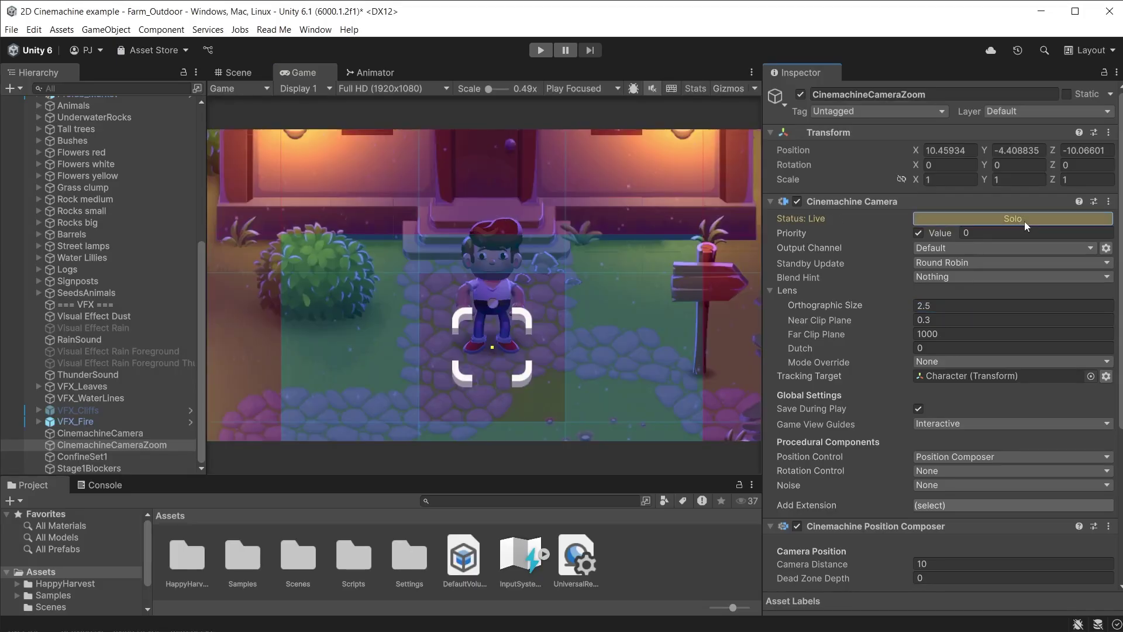
{"action": "left_click", "coordinate": [1024, 222]}
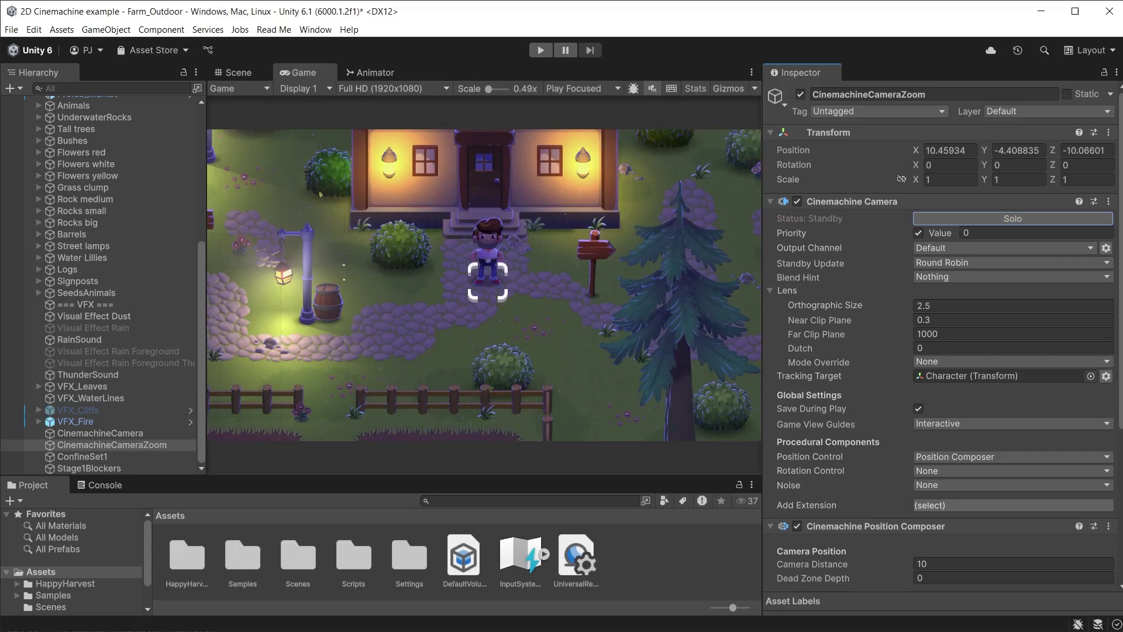
{"action": "scroll", "coordinate": [99, 281], "scroll_direction": "up", "scroll_amount": 7}
{"action": "left_click", "coordinate": [84, 183]}
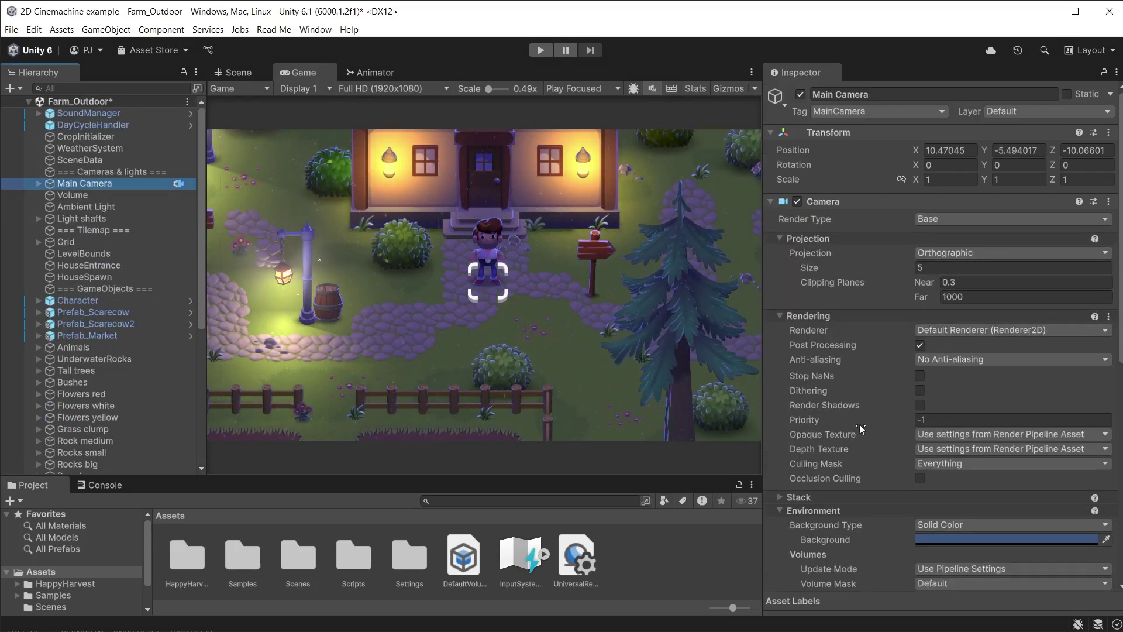
Set the Cinemachine Brain's Default Blend duration to 1 second
{"action": "scroll", "coordinate": [858, 423], "scroll_direction": "down", "scroll_amount": 10}
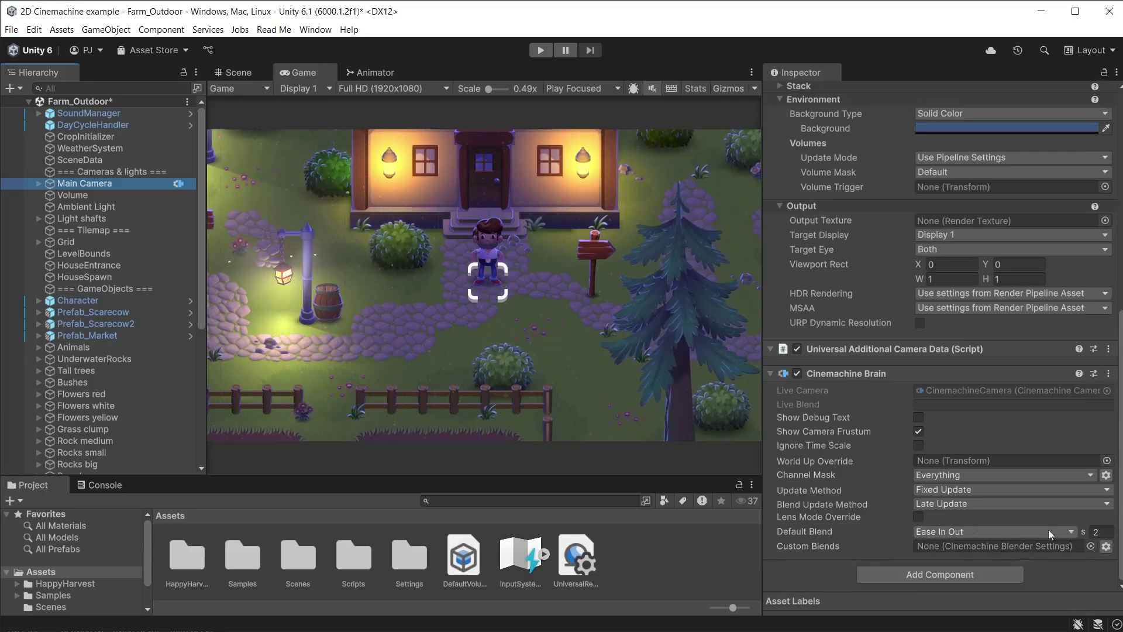
{"action": "left_click", "coordinate": [1097, 532]}
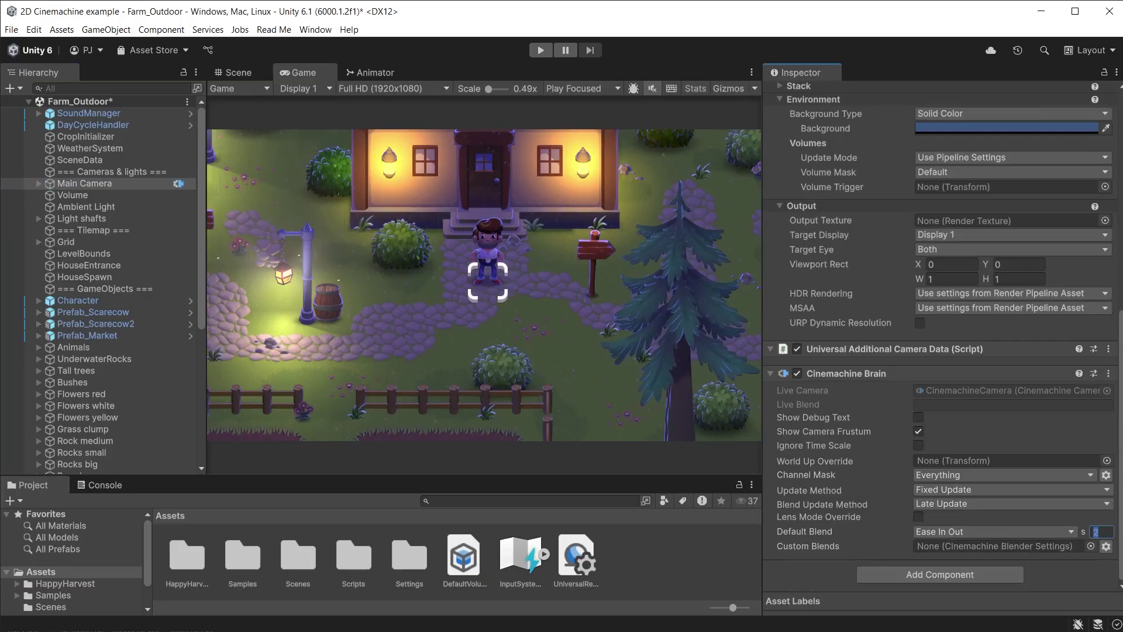
{"action": "type", "text": "1"}
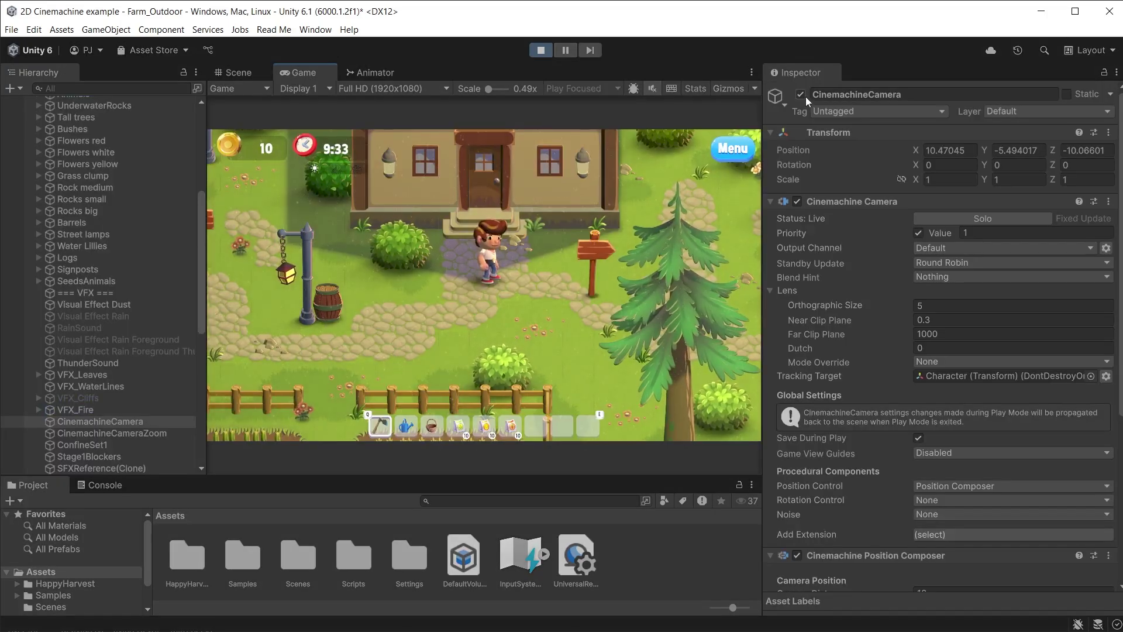
In Play Mode, deactivate and reactivate CinemachineCamera to watch it blend to the zoom shot and back
{"action": "left_click", "coordinate": [800, 95]}
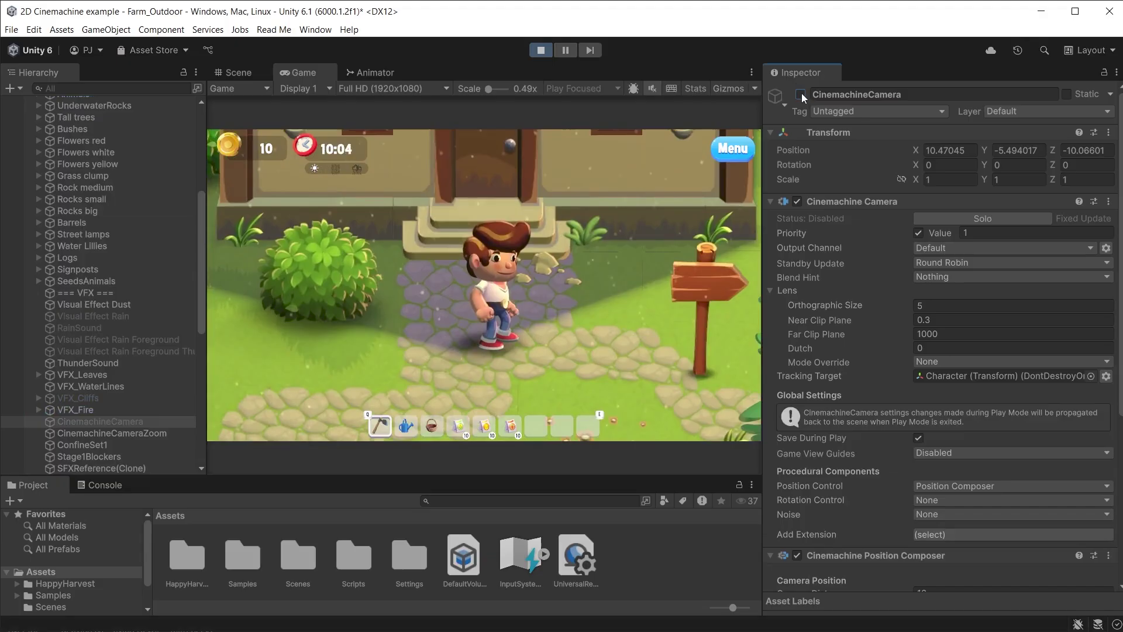
{"action": "left_click", "coordinate": [801, 94]}
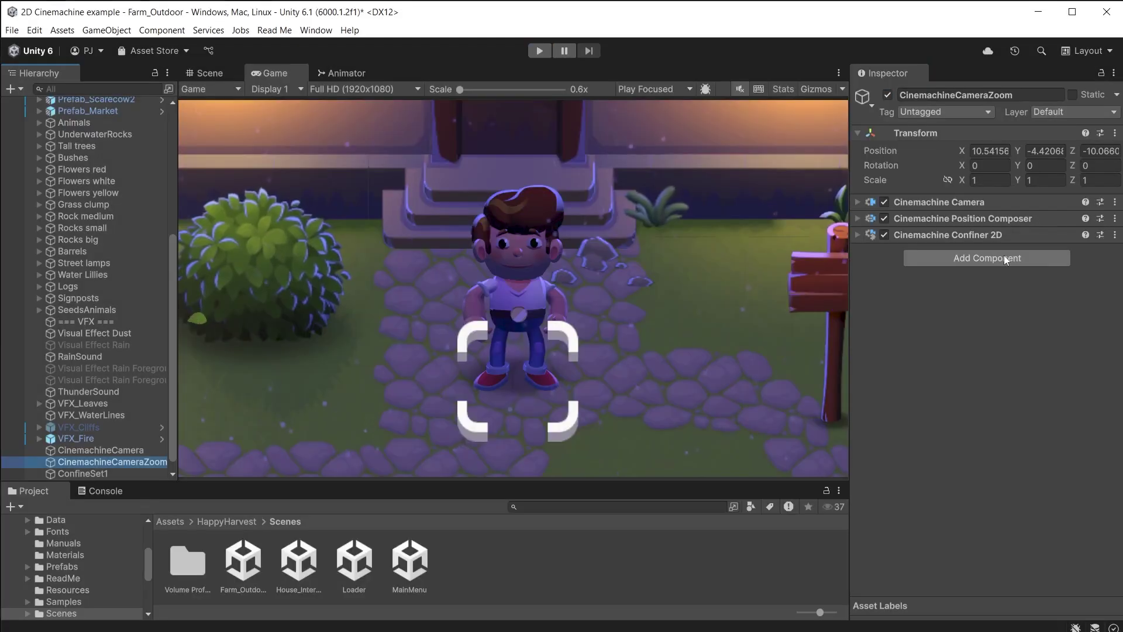
Add a Cinemachine Pixel Perfect component to CinemachineCameraZoom
{"action": "left_click", "coordinate": [1003, 255]}
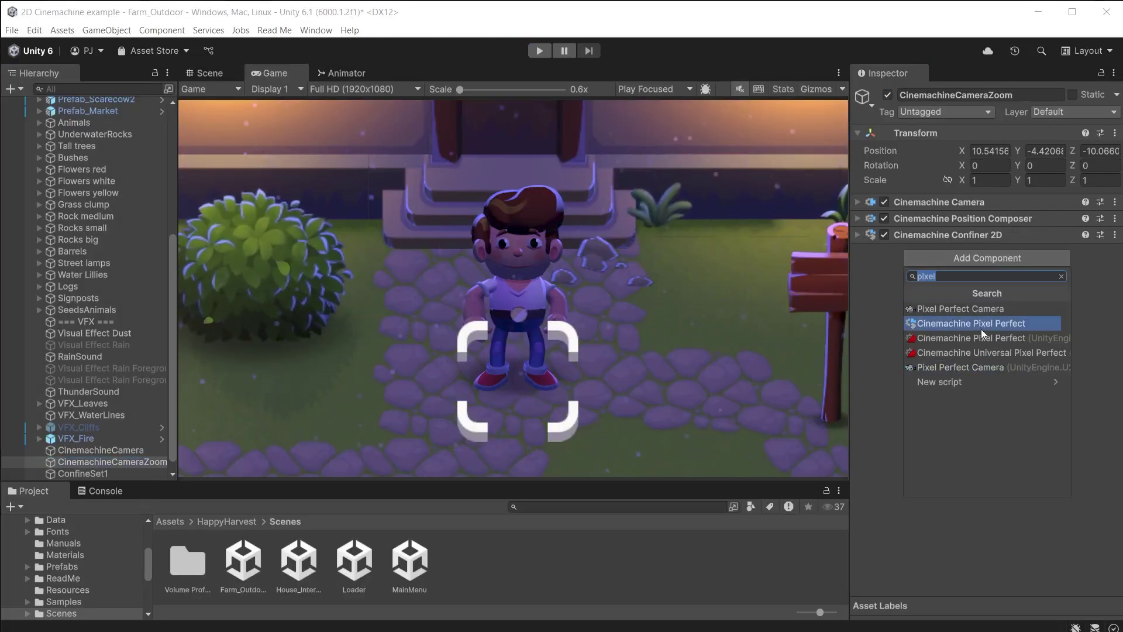
{"action": "left_click", "coordinate": [1026, 323]}
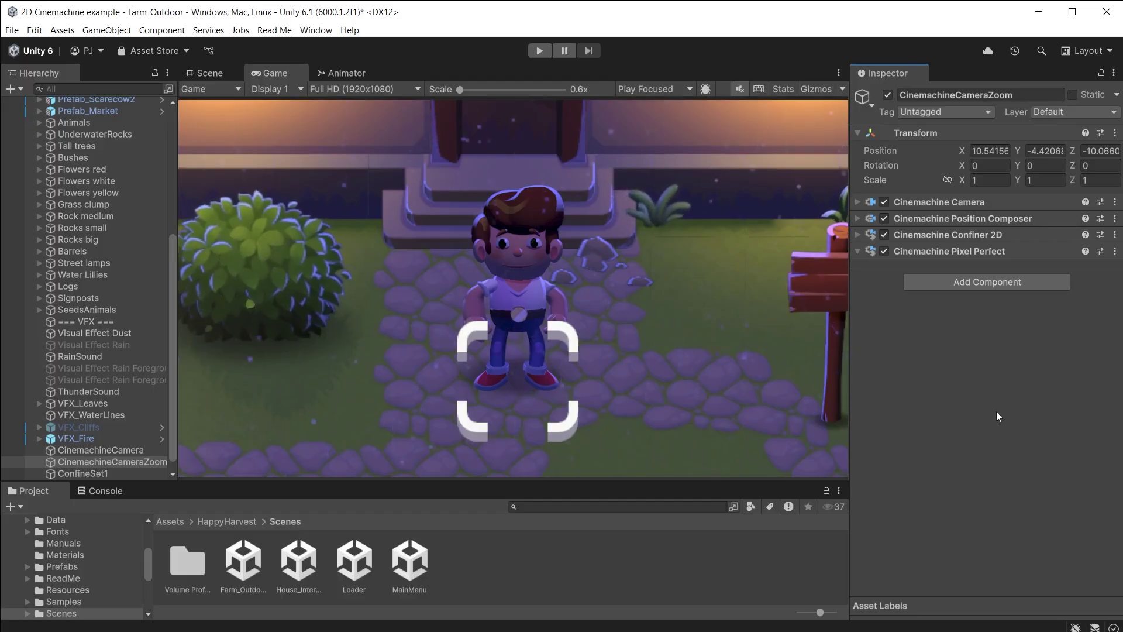
{"action": "scroll", "coordinate": [90, 304], "scroll_direction": "up", "scroll_amount": 5}
{"action": "scroll", "coordinate": [90, 305], "scroll_direction": "up", "scroll_amount": 3}
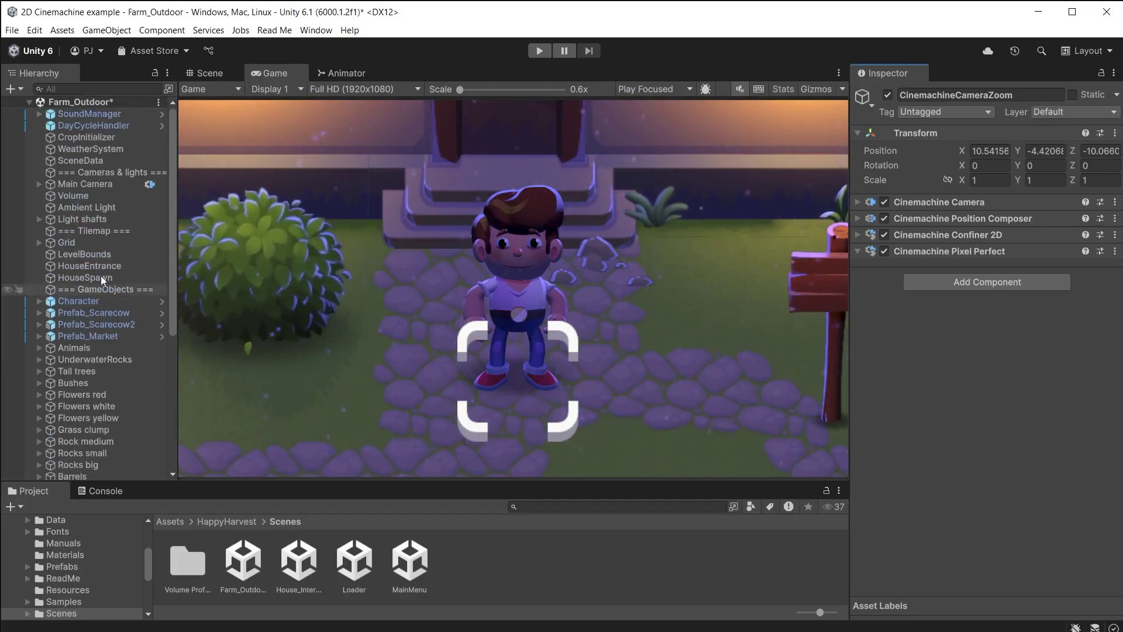
Give the Main Camera a Pixel Perfect Camera with Assets Pixels Per Unit 16
{"action": "left_click", "coordinate": [85, 184]}
{"action": "left_click", "coordinate": [994, 265]}
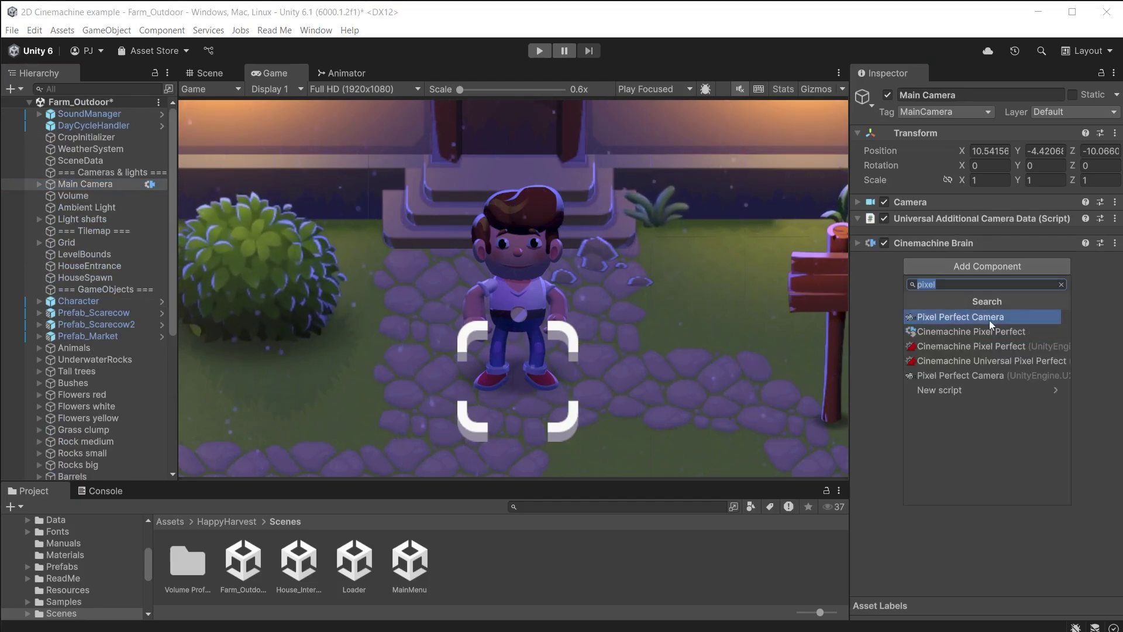
{"action": "left_click", "coordinate": [988, 319]}
{"action": "left_click", "coordinate": [994, 278]}
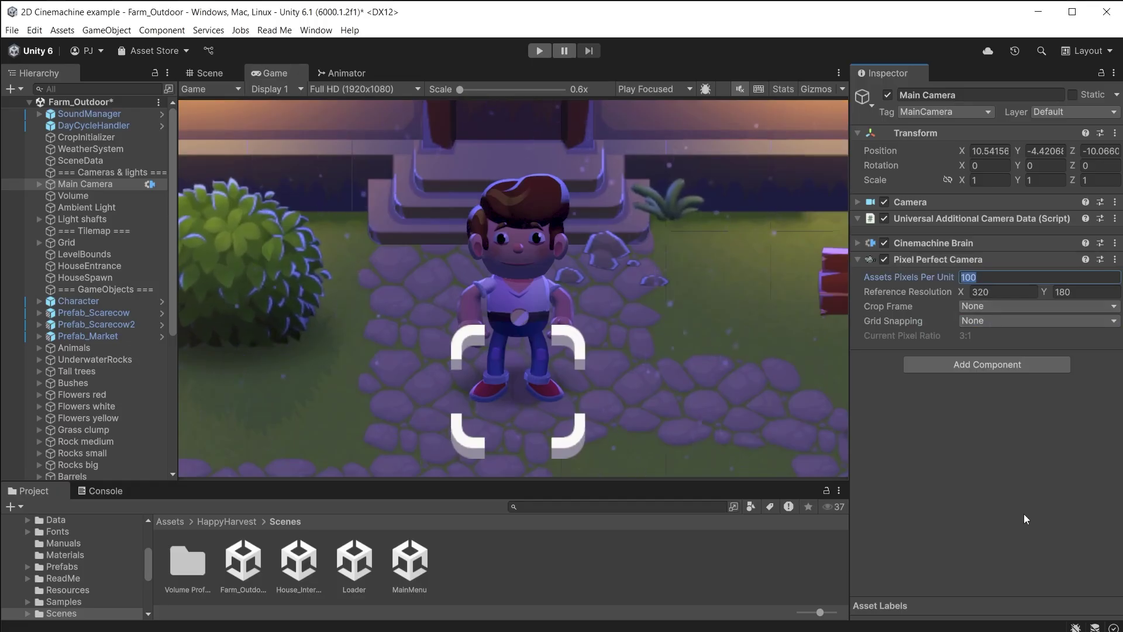
{"action": "type", "text": "16"}
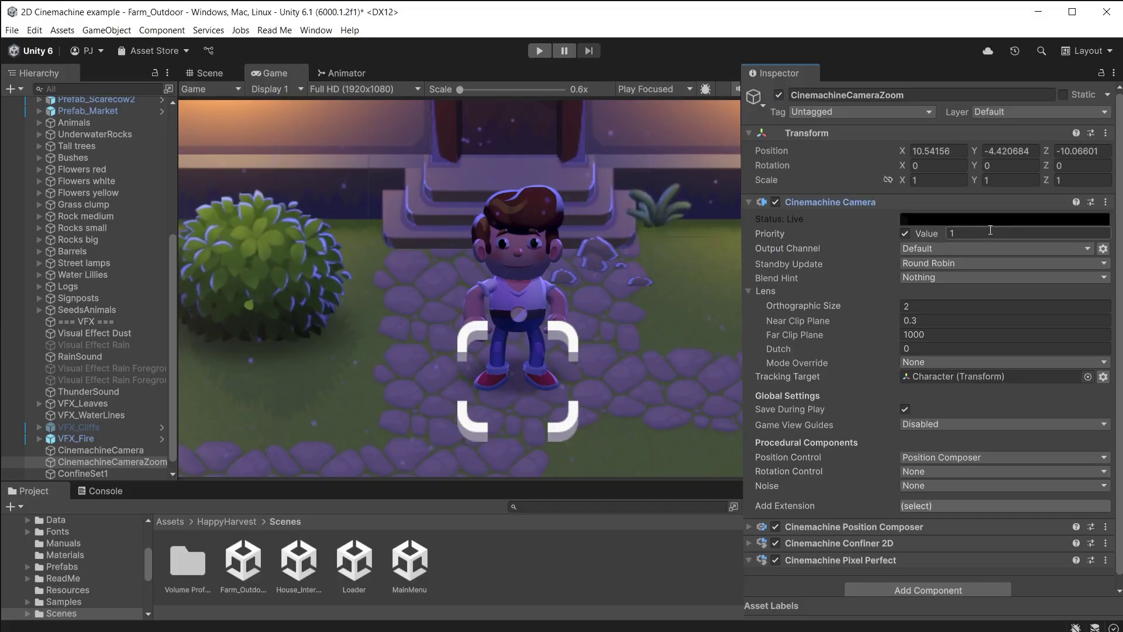
Set CinemachineCameraZoom's Priority value to 1
{"action": "left_click", "coordinate": [991, 230]}
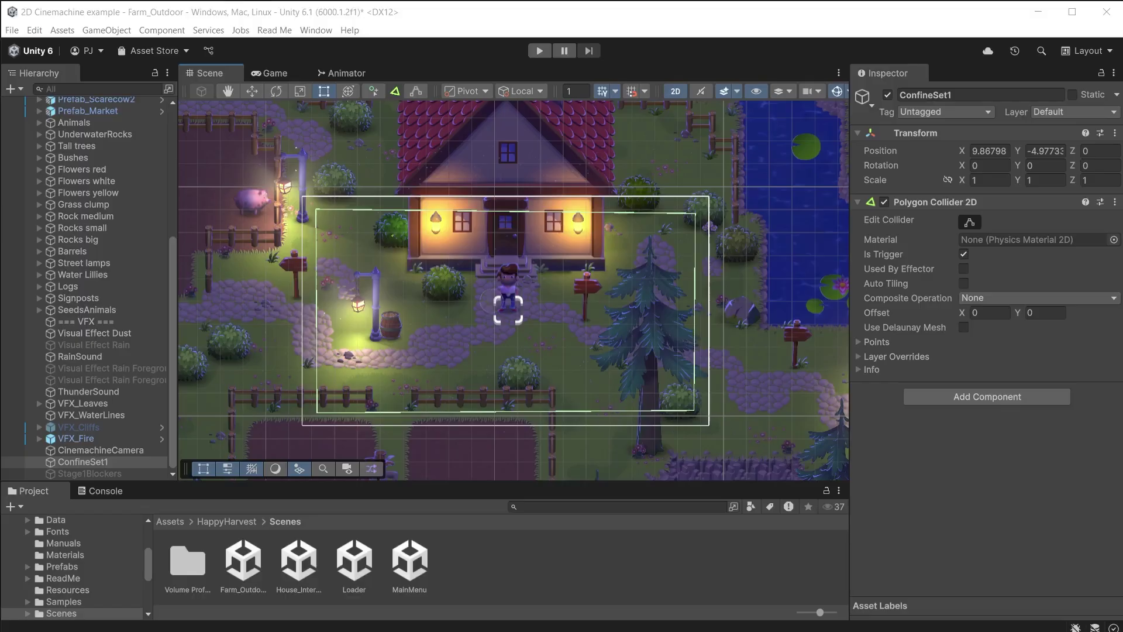
Check the CinemachineCamera's confiner, then activate the Stage1Blockers object
{"action": "left_click", "coordinate": [80, 449]}
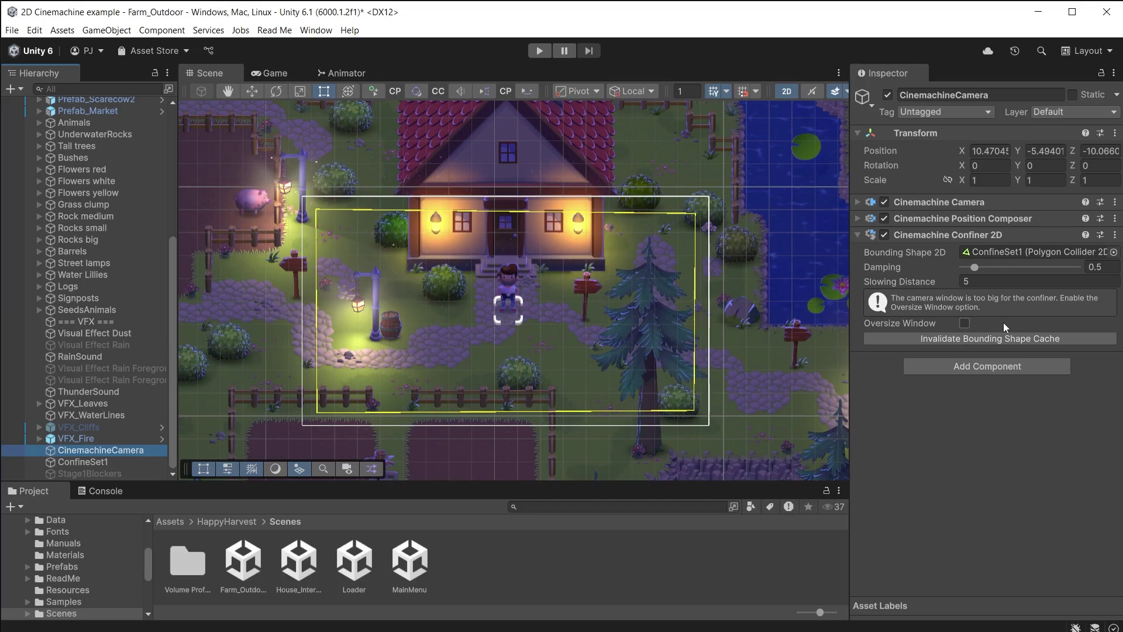
{"action": "key", "text": "Down"}
{"action": "key", "text": "Down"}
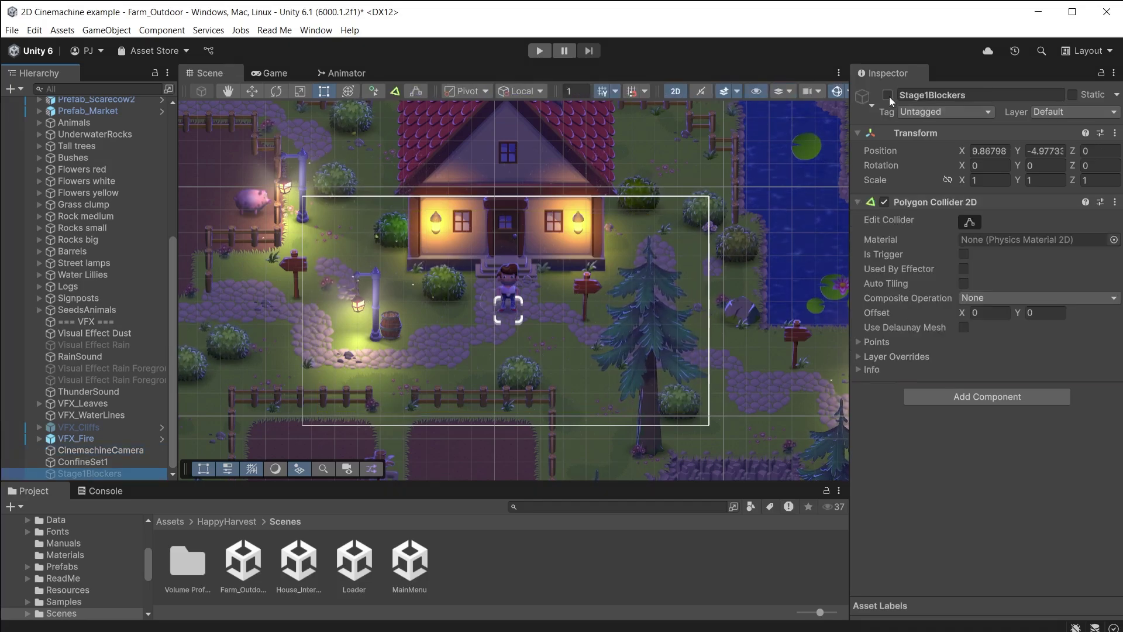
{"action": "left_click", "coordinate": [887, 94]}
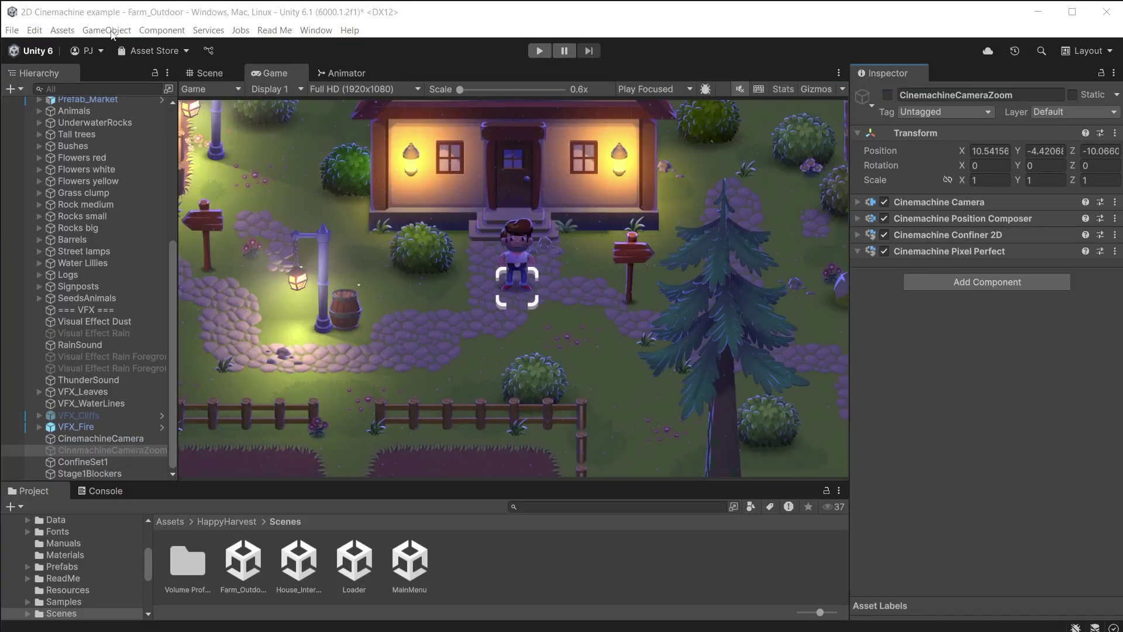
Create an empty game object named 'BarrelTrigger'
{"action": "left_click", "coordinate": [110, 31]}
{"action": "left_click", "coordinate": [119, 47]}
{"action": "left_click", "coordinate": [968, 94]}
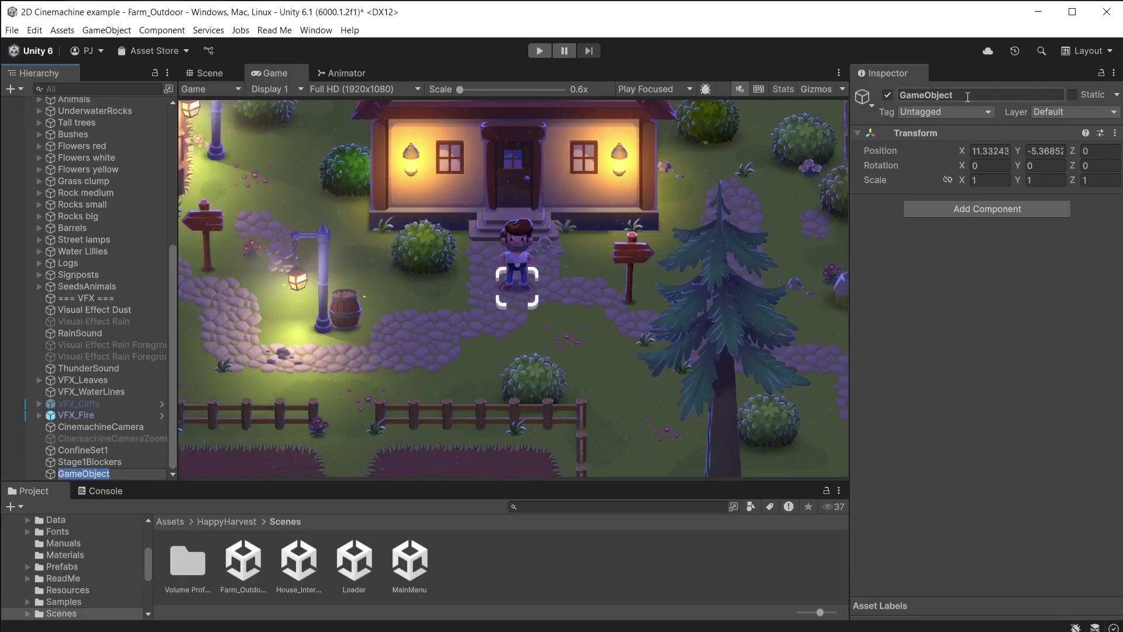
{"action": "type", "text": "BarrelTrigger"}
{"action": "key", "text": "Return"}
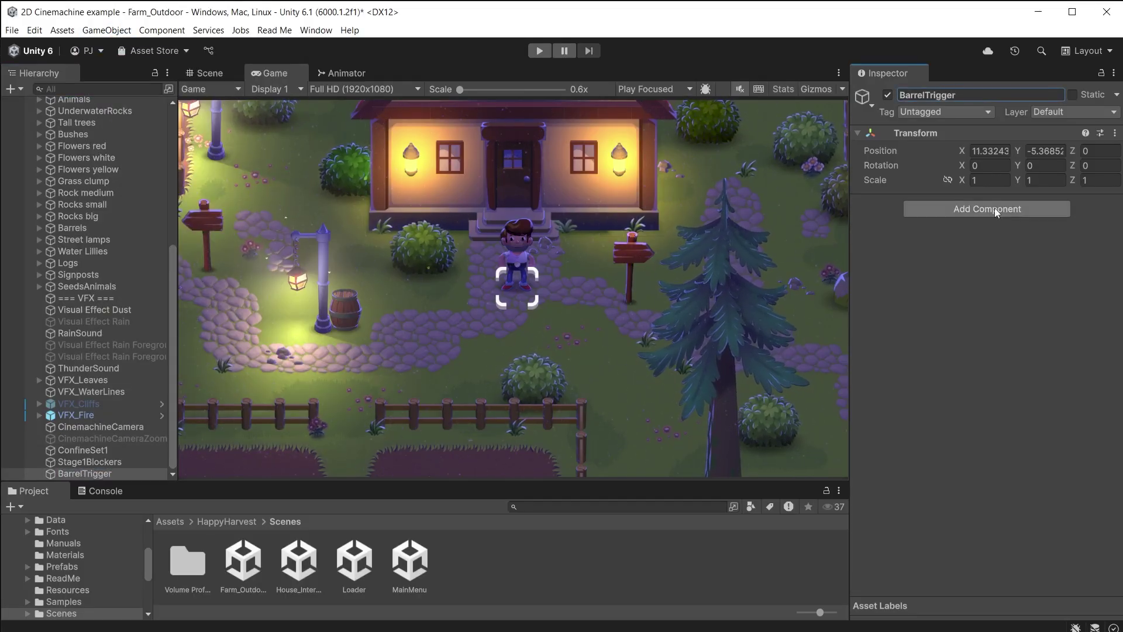
Add a Box Collider 2D fitted around the barrel and set it as a trigger
{"action": "left_click", "coordinate": [988, 209]}
{"action": "type", "text": "Box"}
{"action": "left_click", "coordinate": [980, 281]}
{"action": "left_click", "coordinate": [969, 222]}
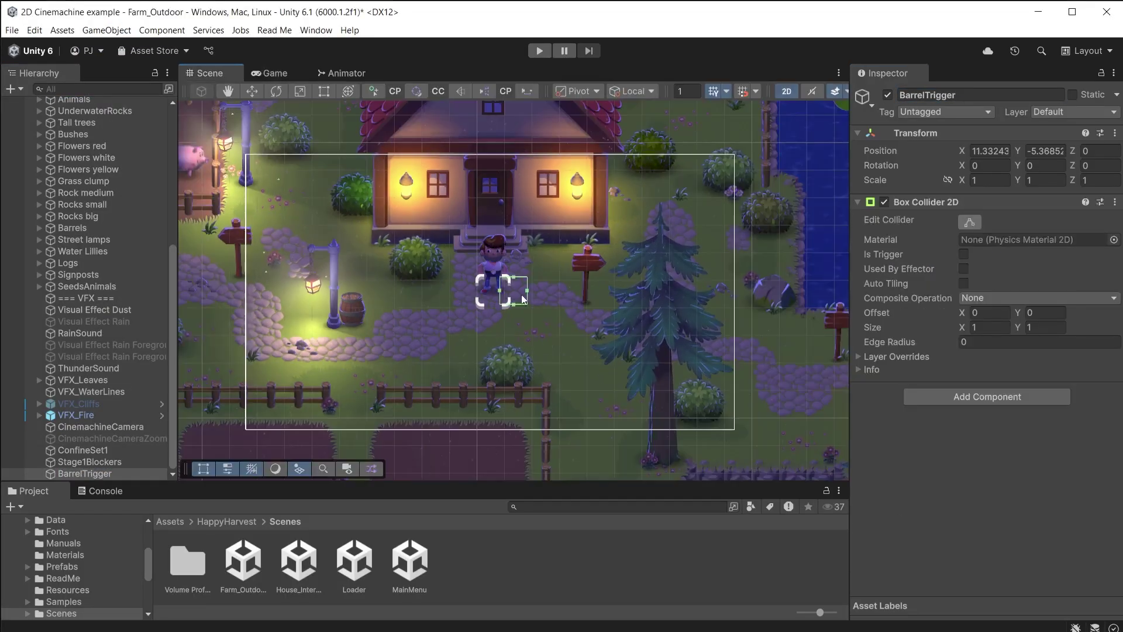
{"action": "left_click_drag", "start_coordinate": [480, 291], "coordinate": [326, 291]}
{"action": "left_click_drag", "start_coordinate": [514, 291], "coordinate": [355, 337]}
{"action": "left_click_drag", "start_coordinate": [355, 276], "coordinate": [377, 313]}
{"action": "left_click", "coordinate": [964, 253]}
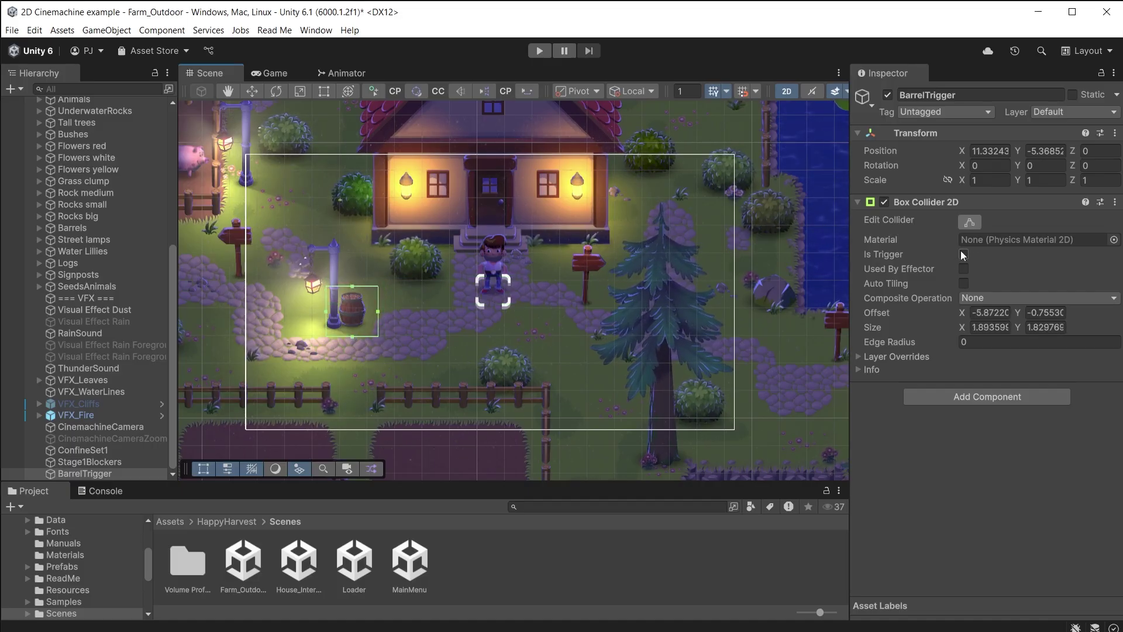
Add a Cinemachine Trigger Action to BarrelTrigger and expand its On Object Enter/Exit events
{"action": "left_click", "coordinate": [969, 222]}
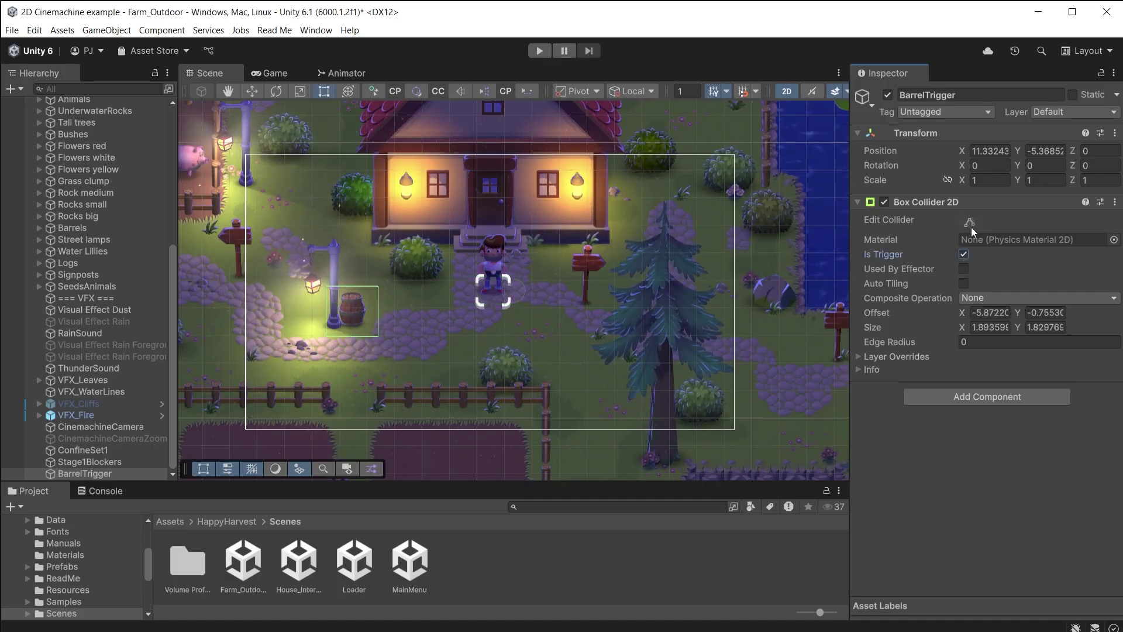
{"action": "left_click", "coordinate": [982, 398]}
{"action": "type", "text": "trigger"}
{"action": "left_click", "coordinate": [974, 447]}
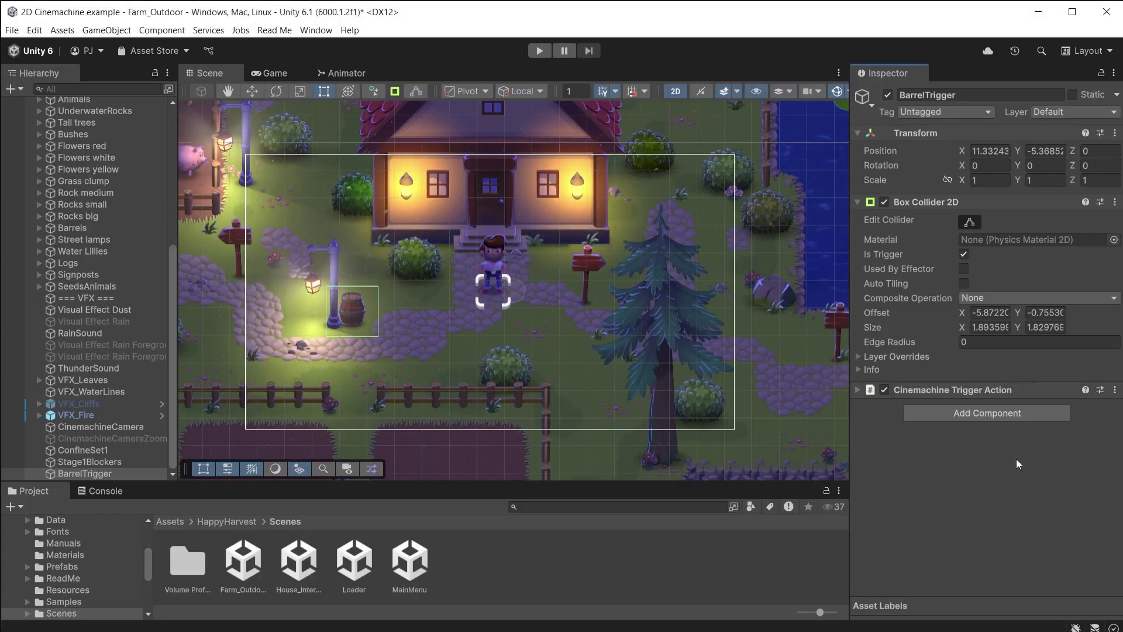
{"action": "left_click", "coordinate": [858, 389]}
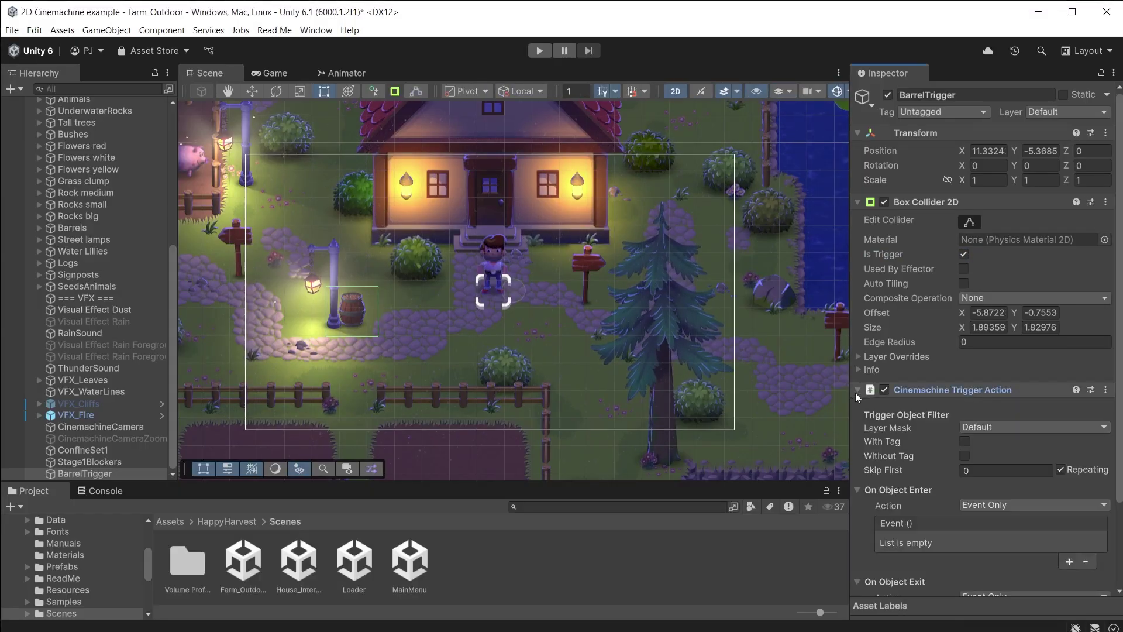
{"action": "scroll", "coordinate": [939, 391], "scroll_direction": "down", "scroll_amount": 3}
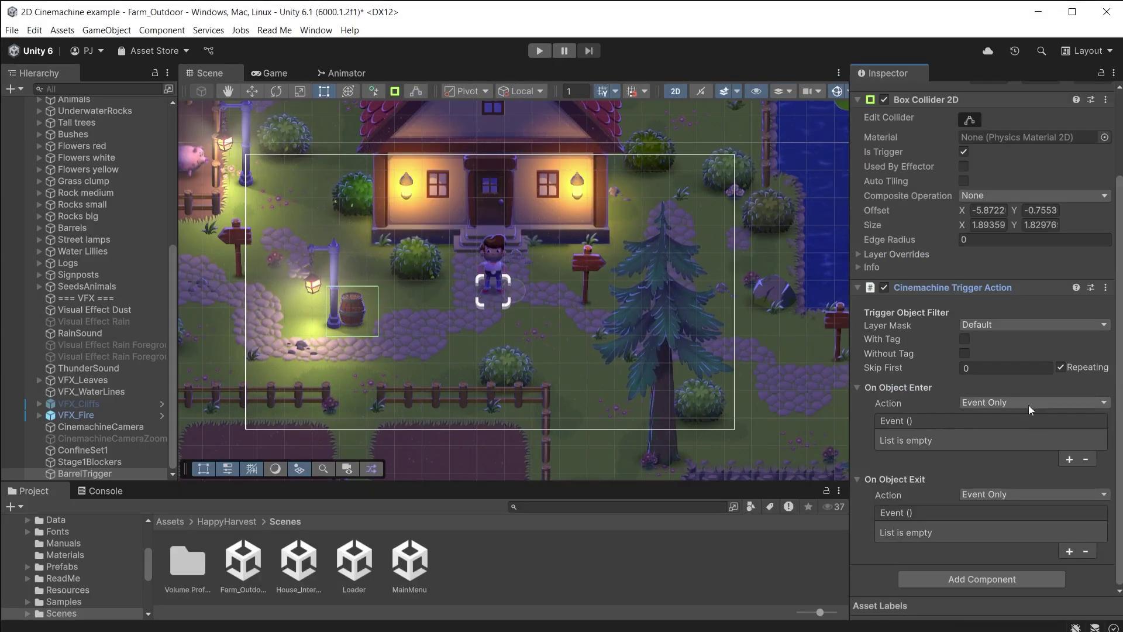
{"action": "scroll", "coordinate": [90, 233], "scroll_direction": "up", "scroll_amount": 5}
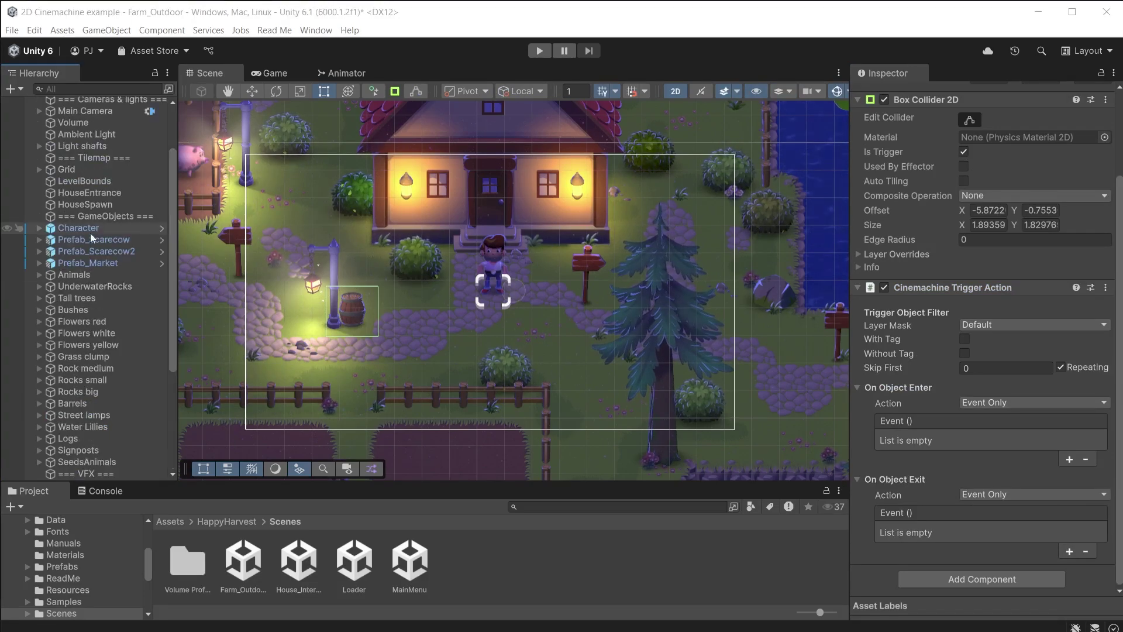
Tag the Character object as Player
{"action": "left_click", "coordinate": [95, 229]}
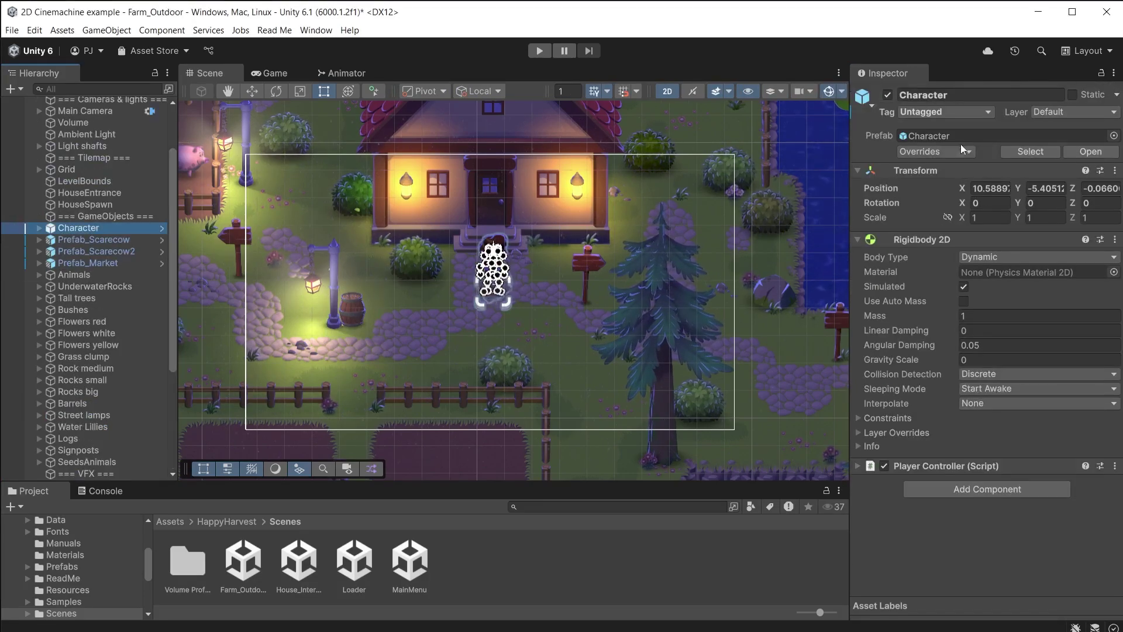
{"action": "left_click", "coordinate": [943, 111]}
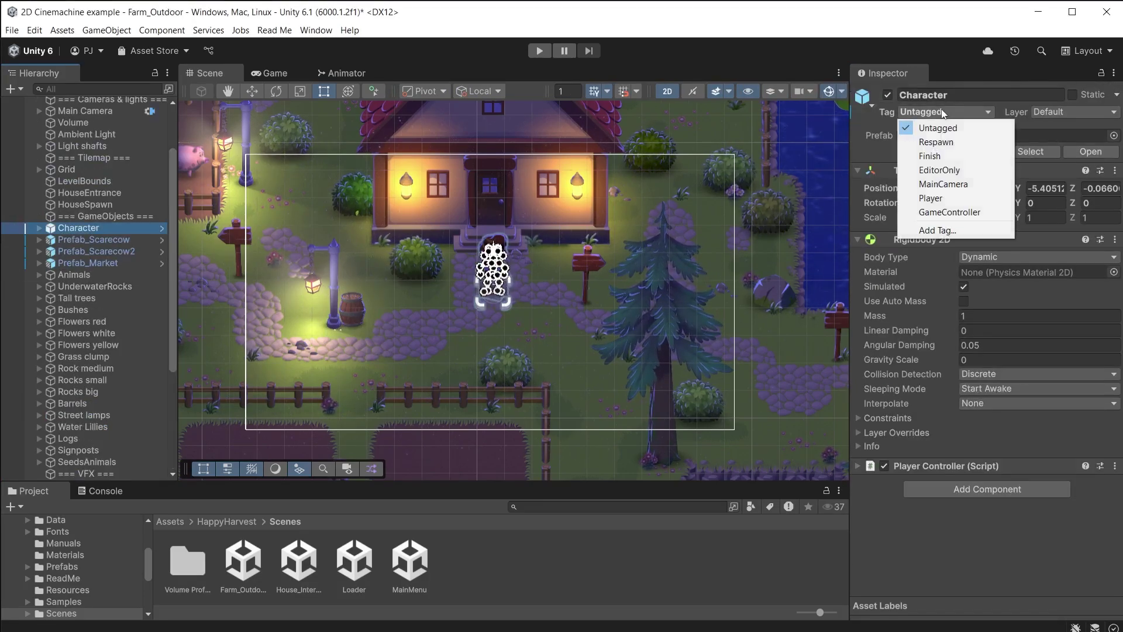
{"action": "left_click", "coordinate": [936, 198]}
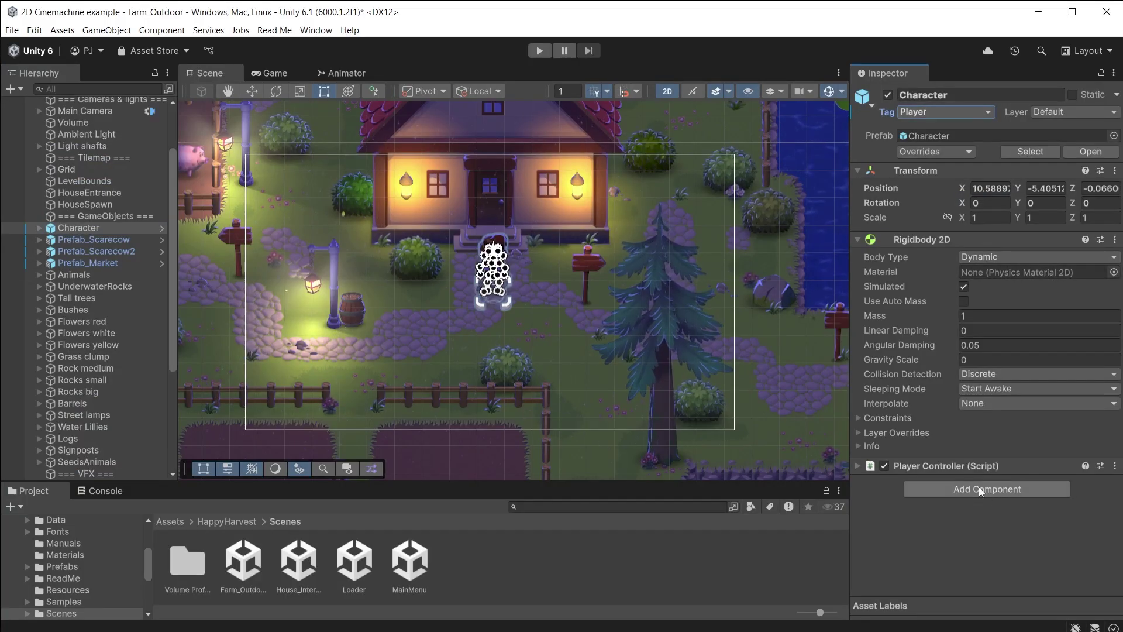
Add a trigger Box Collider 2D to the Character, size 2 × 2, Y offset 1
{"action": "left_click", "coordinate": [858, 240]}
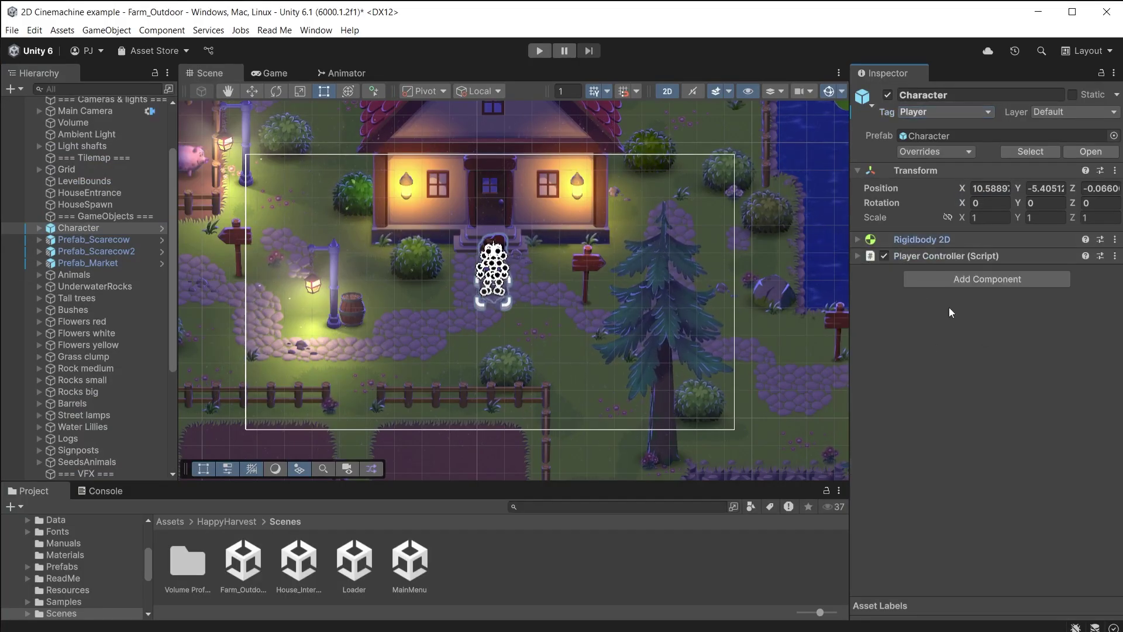
{"action": "left_click", "coordinate": [983, 279]}
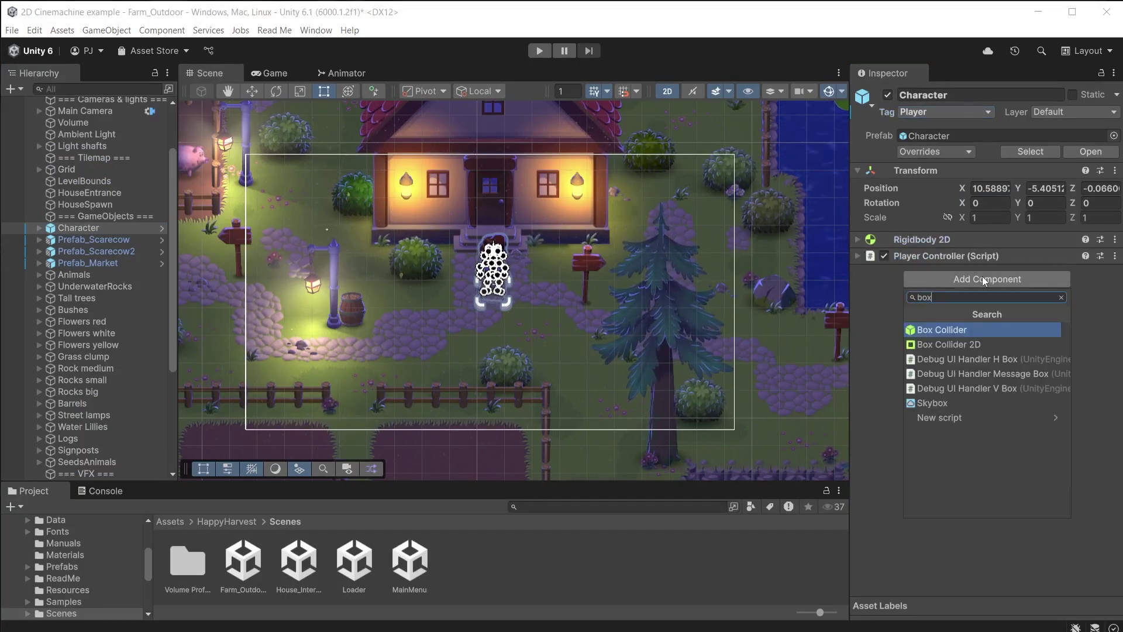
{"action": "left_click", "coordinate": [977, 344]}
{"action": "left_click", "coordinate": [964, 324]}
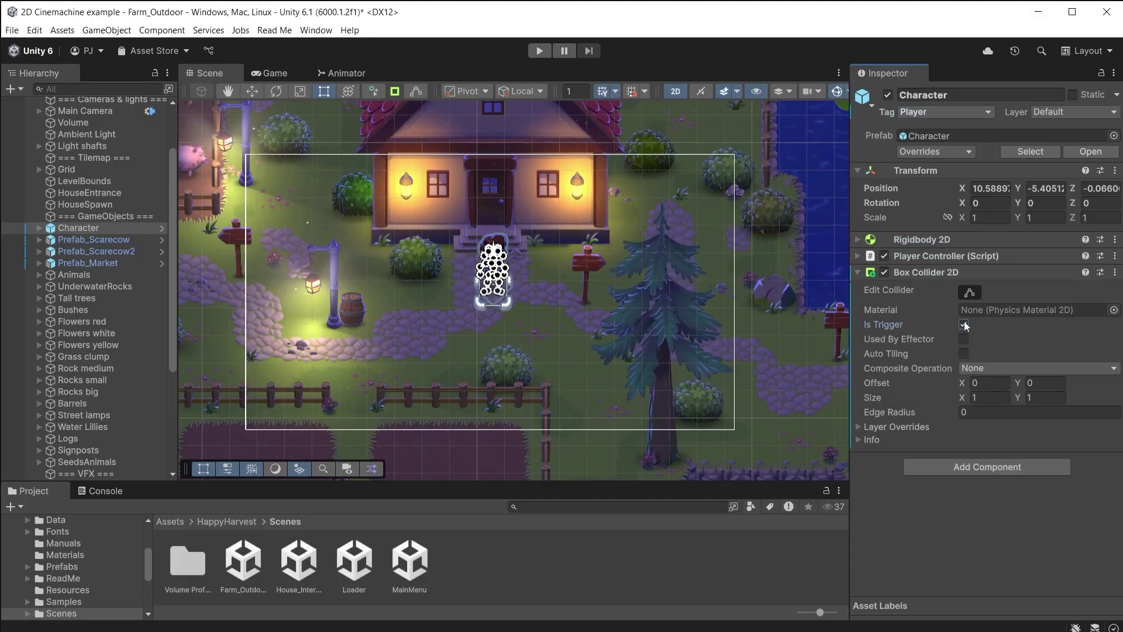
{"action": "left_click", "coordinate": [989, 395]}
{"action": "type", "text": "2"}
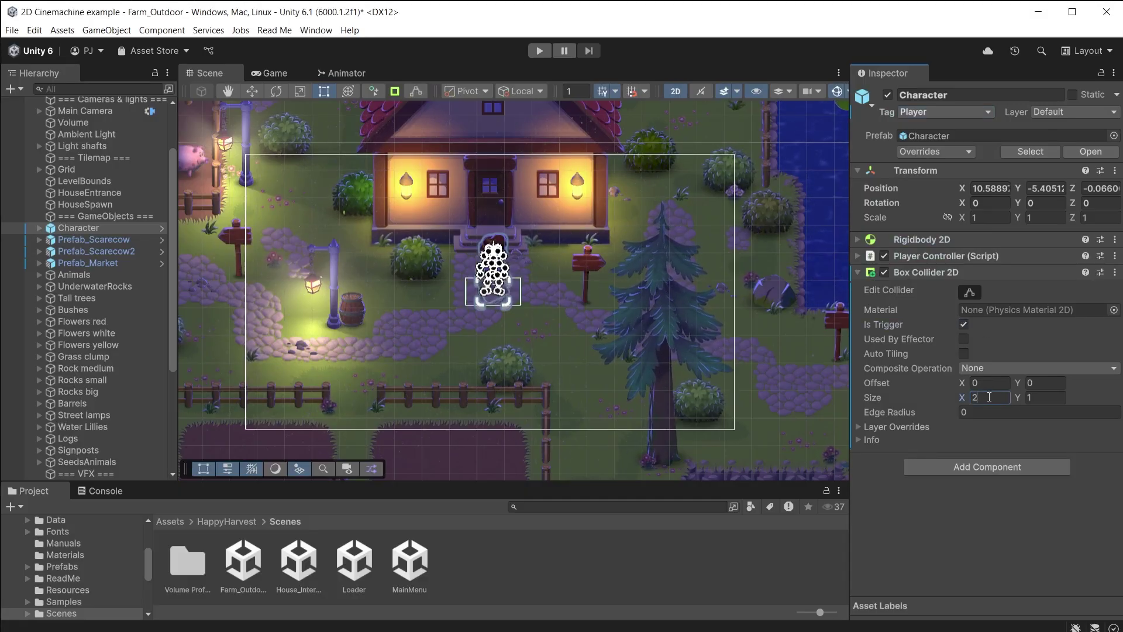
{"action": "key", "text": "Tab"}
{"action": "type", "text": "2"}
{"action": "left_click", "coordinate": [1038, 383]}
{"action": "type", "text": "1"}
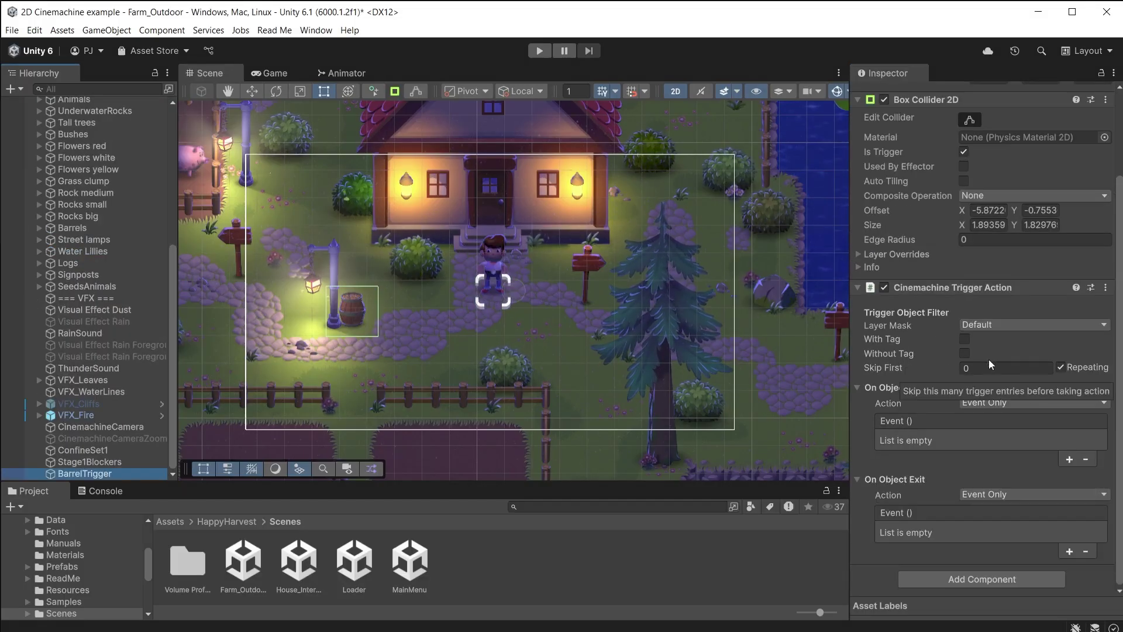
Restrict the barrel trigger's Cinemachine Trigger Action to objects tagged Player
{"action": "left_click", "coordinate": [964, 339]}
{"action": "left_click", "coordinate": [1017, 339]}
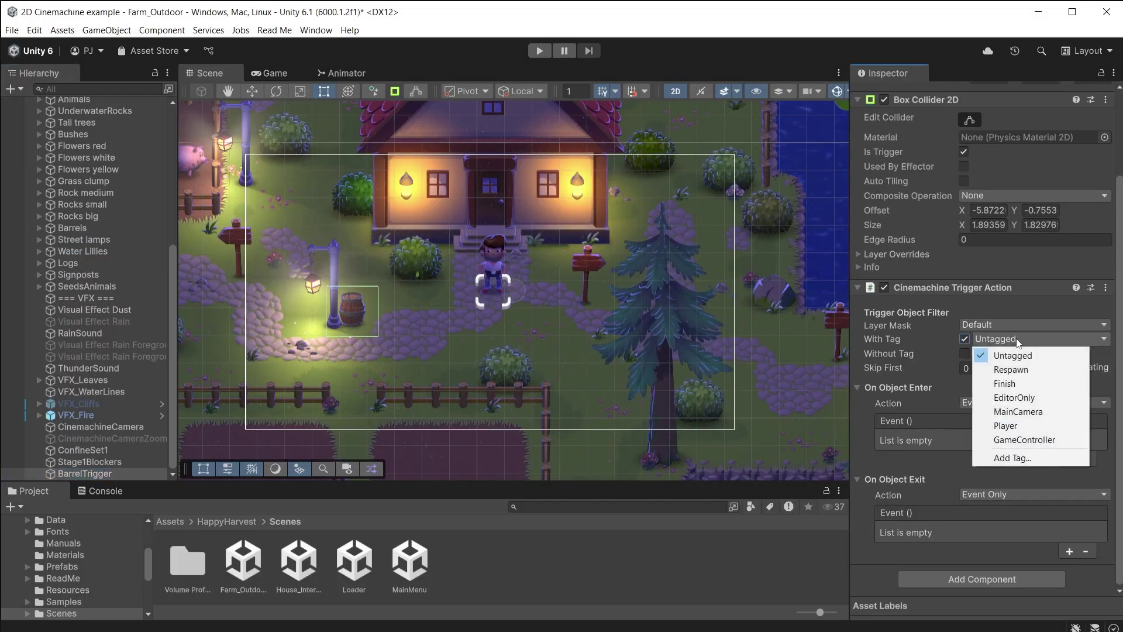
{"action": "left_click", "coordinate": [1021, 430]}
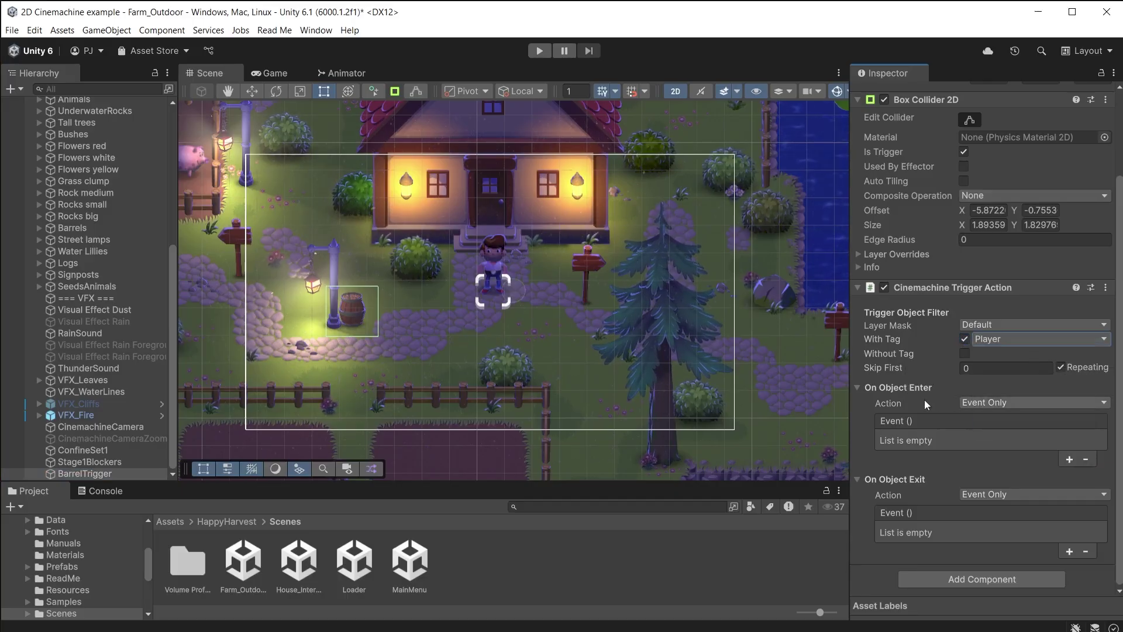
Make entering the trigger boost CinemachineCameraZoom's priority by 2
{"action": "left_click_drag", "start_coordinate": [850, 400], "coordinate": [741, 400]}
{"action": "left_click", "coordinate": [987, 402]}
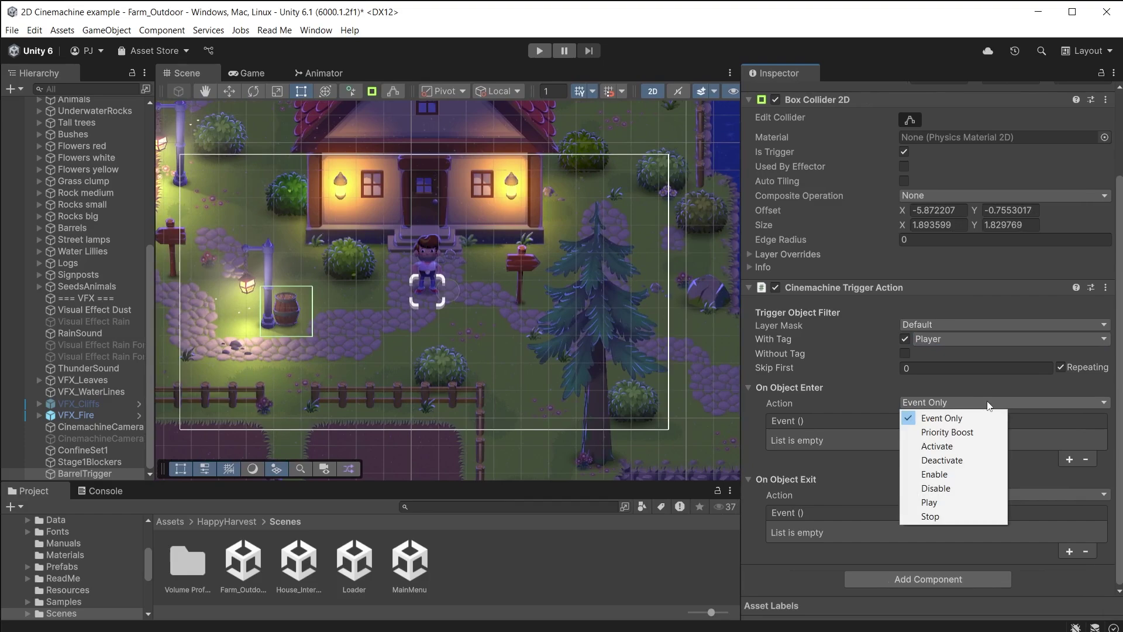
{"action": "left_click", "coordinate": [948, 433]}
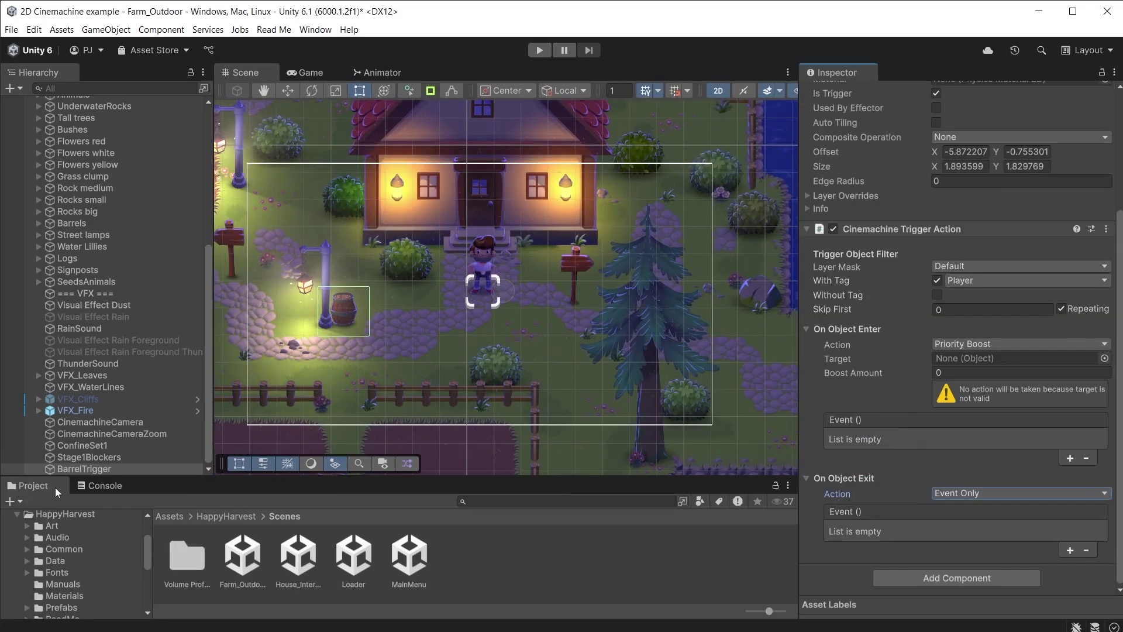
{"action": "left_click_drag", "start_coordinate": [79, 434], "coordinate": [1015, 358]}
{"action": "left_click", "coordinate": [986, 401]}
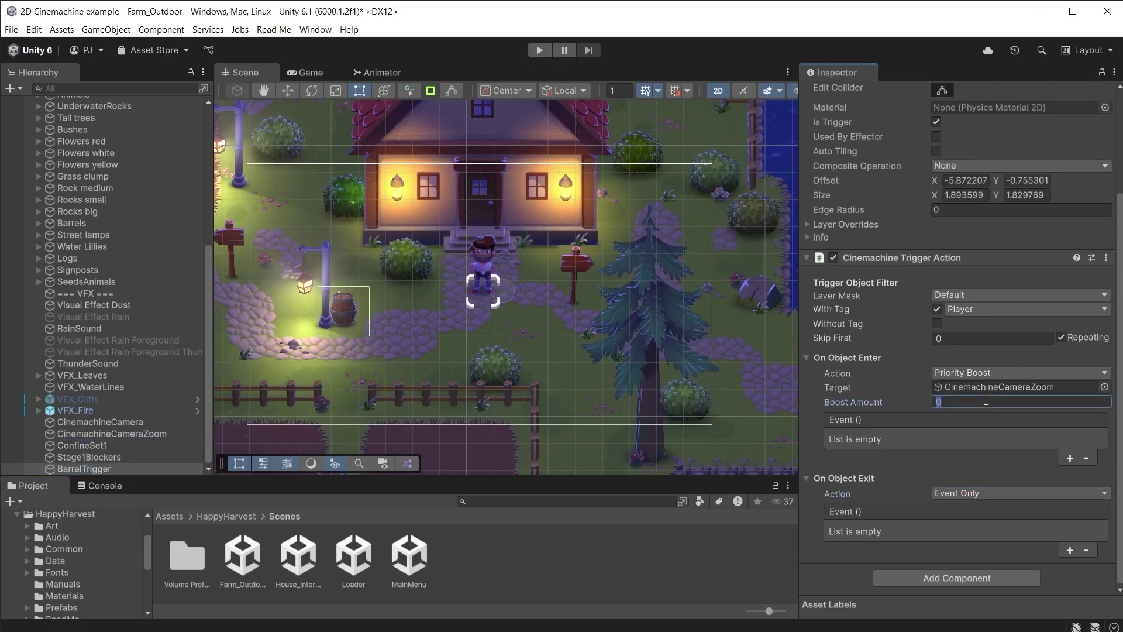
{"action": "type", "text": "2"}
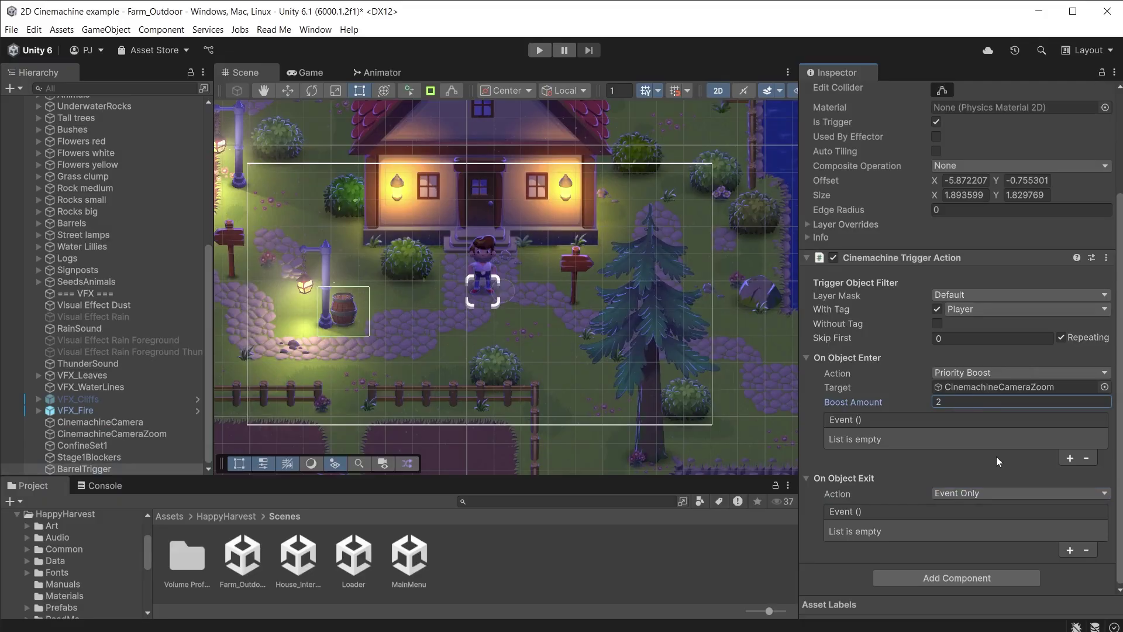
Make leaving the trigger boost CinemachineCameraZoom's priority by -2
{"action": "left_click", "coordinate": [1018, 493]}
{"action": "left_click", "coordinate": [1020, 522]}
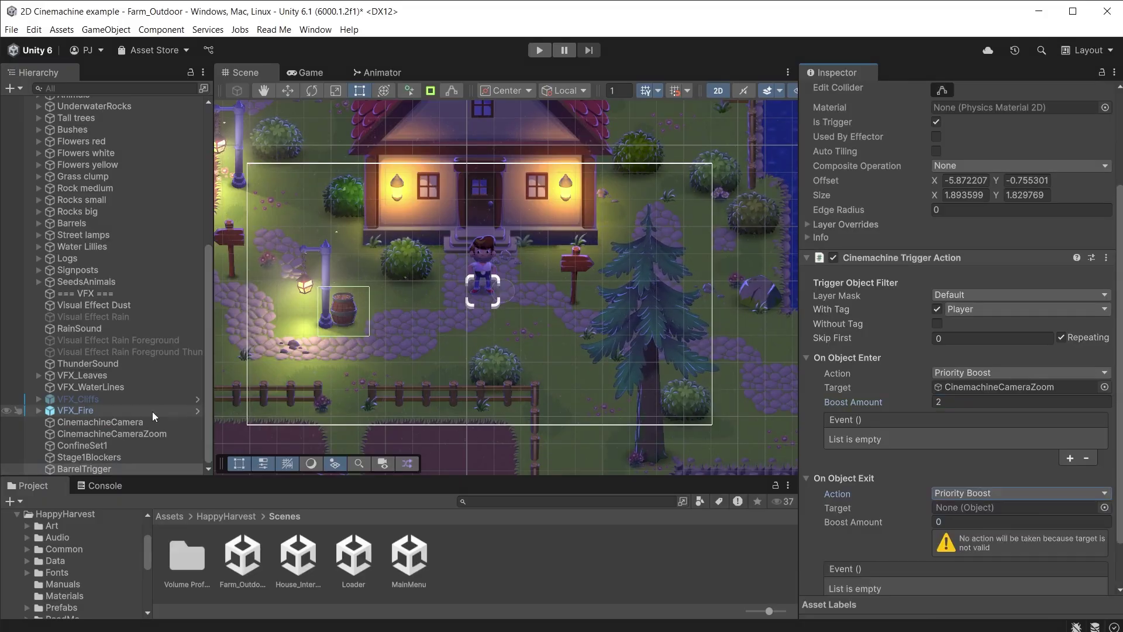
{"action": "left_click_drag", "start_coordinate": [111, 434], "coordinate": [1012, 511]}
{"action": "left_click", "coordinate": [979, 521]}
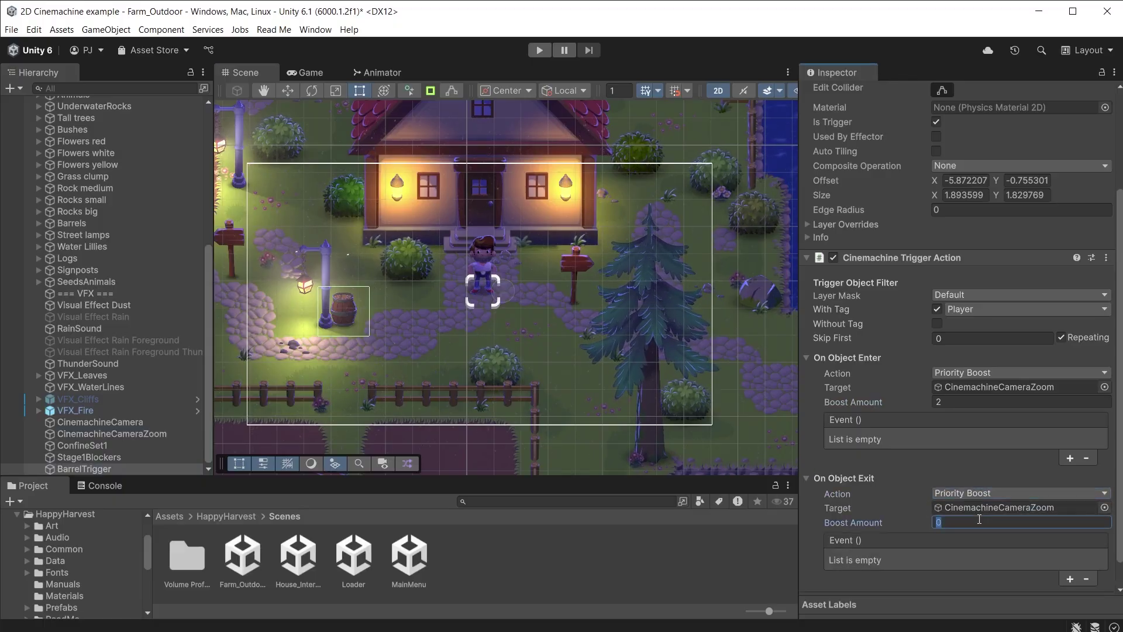
{"action": "type", "text": "-2"}
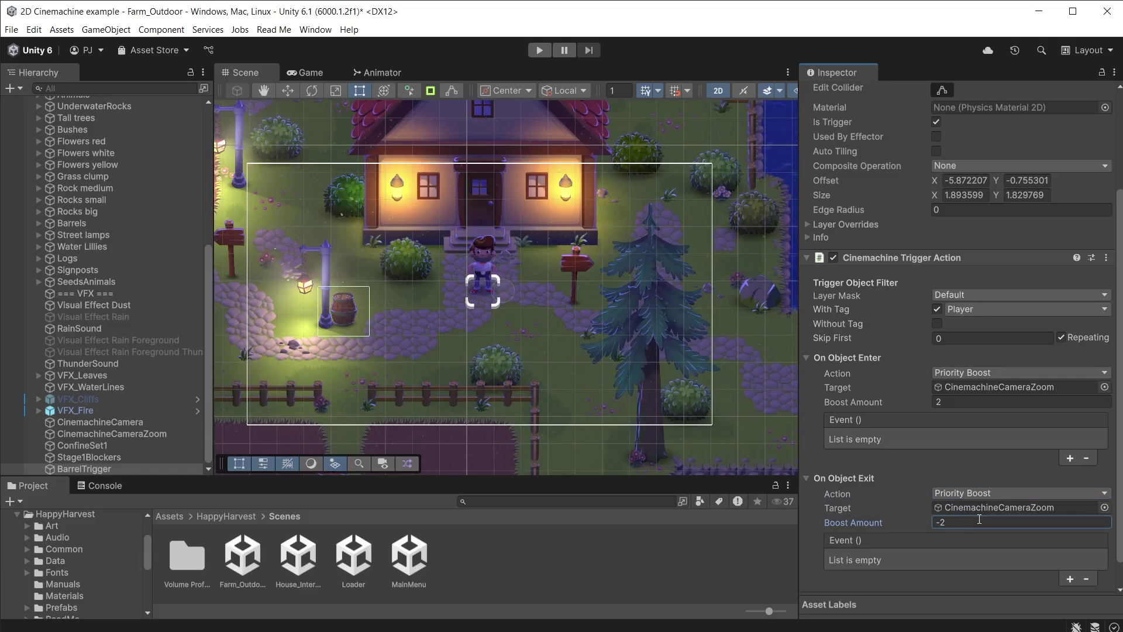
Inspect CinemachineCamera, then CinemachineCameraZoom at Priority 0 and Orthographic Size 2.5
{"action": "left_click", "coordinate": [101, 423]}
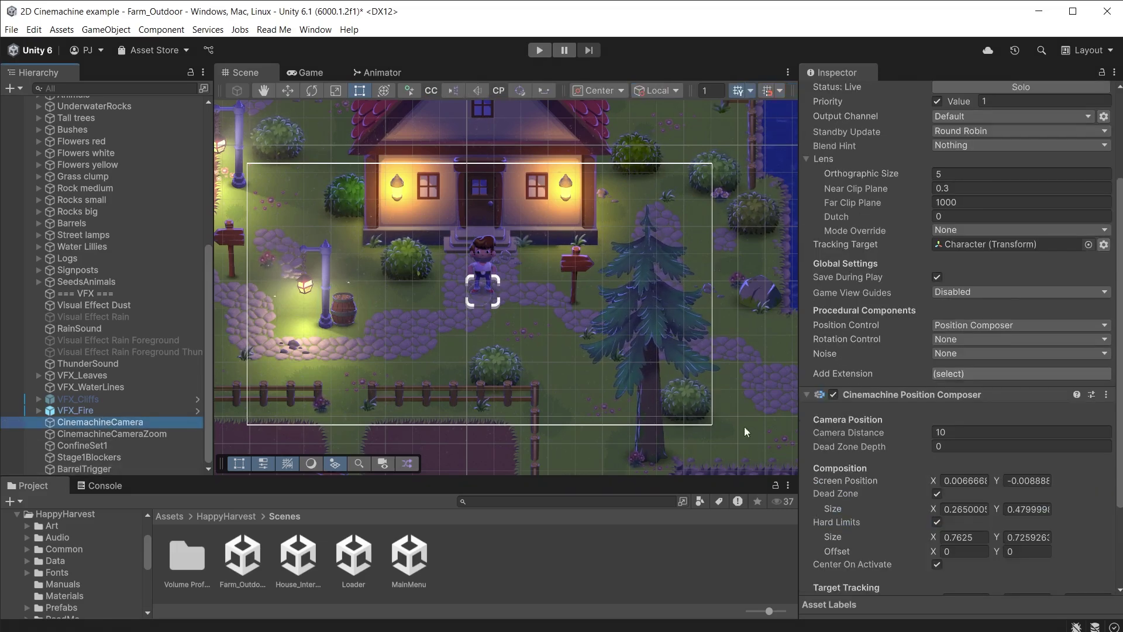
{"action": "scroll", "coordinate": [920, 321], "scroll_direction": "up", "scroll_amount": 3}
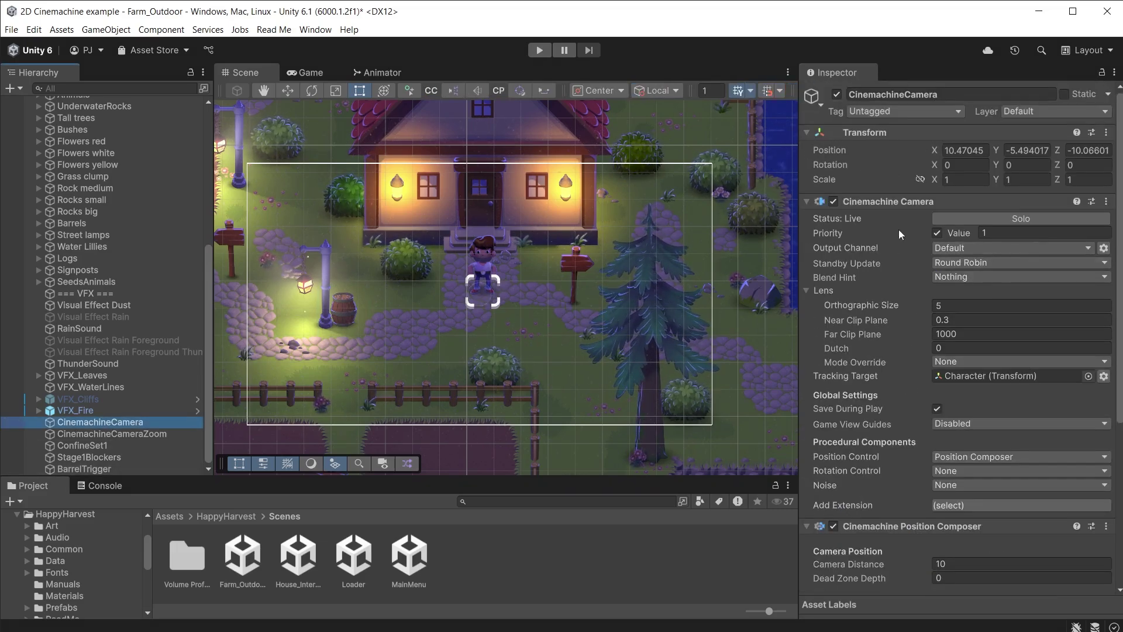
{"action": "left_click", "coordinate": [108, 434]}
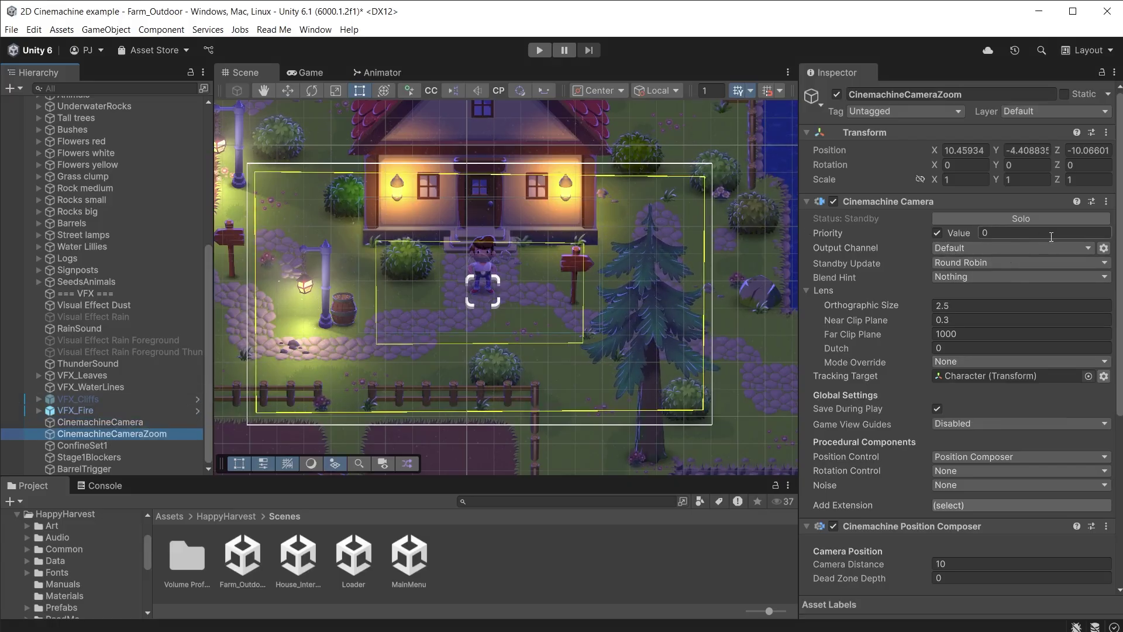
{"action": "key", "text": "ctrl+p"}
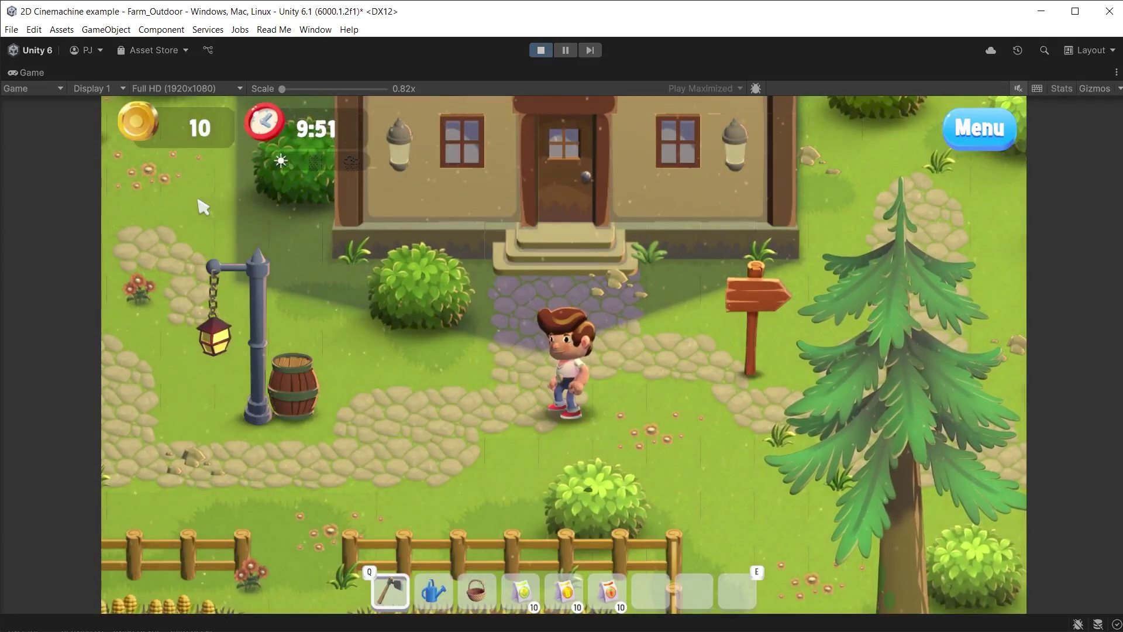
{"action": "key", "text": "a"}
{"action": "key", "text": "w"}
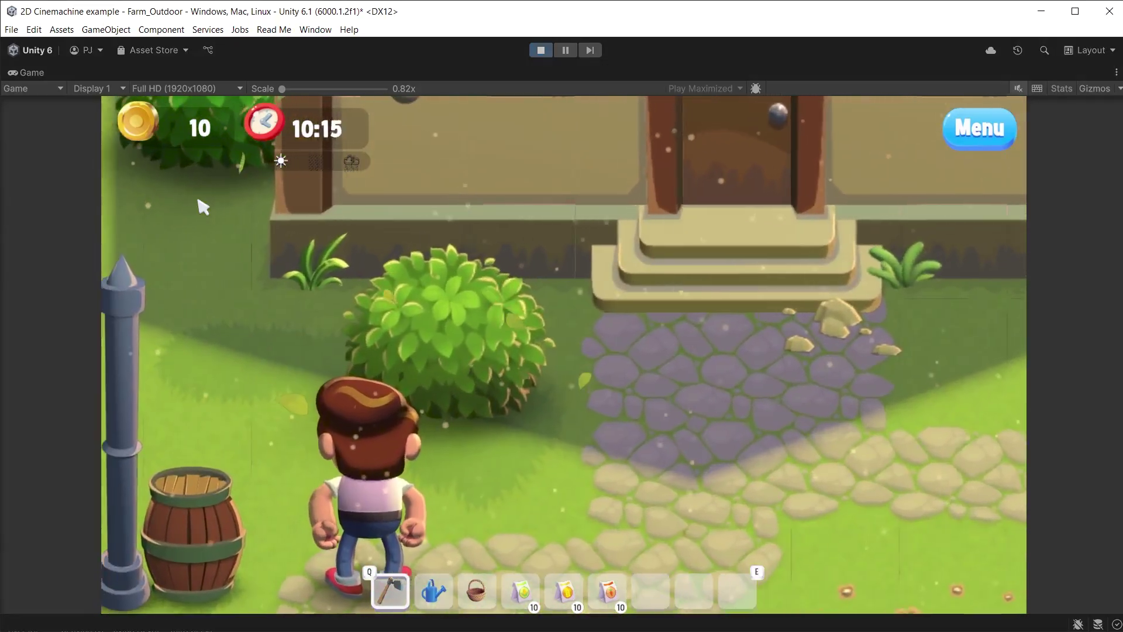
{"action": "key", "text": "d"}
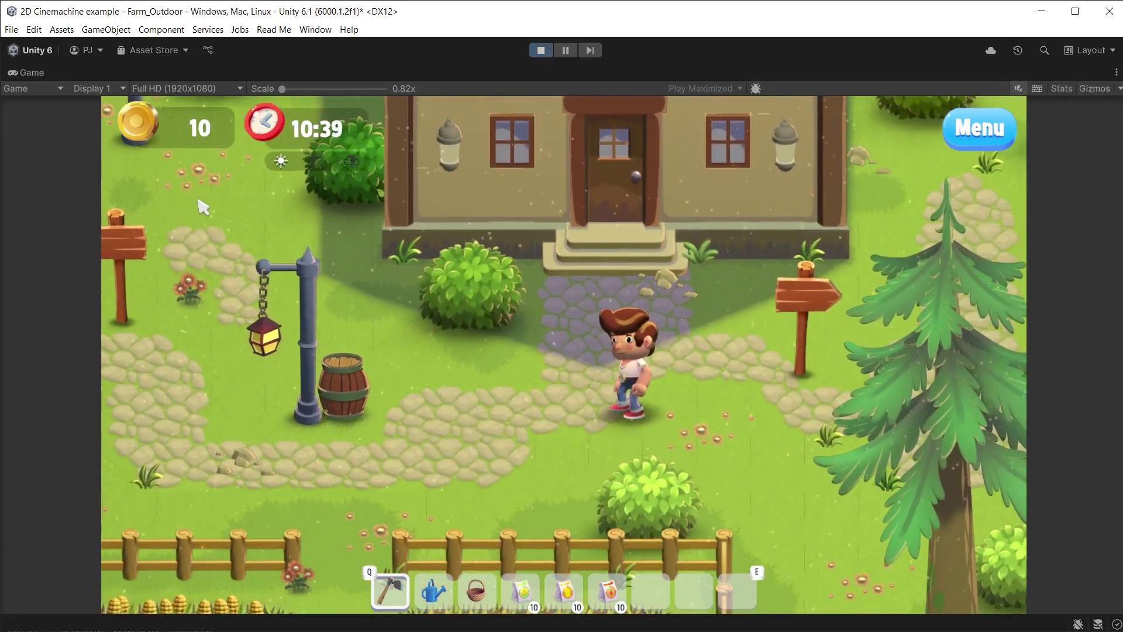
{"action": "key", "text": "ctrl+p"}
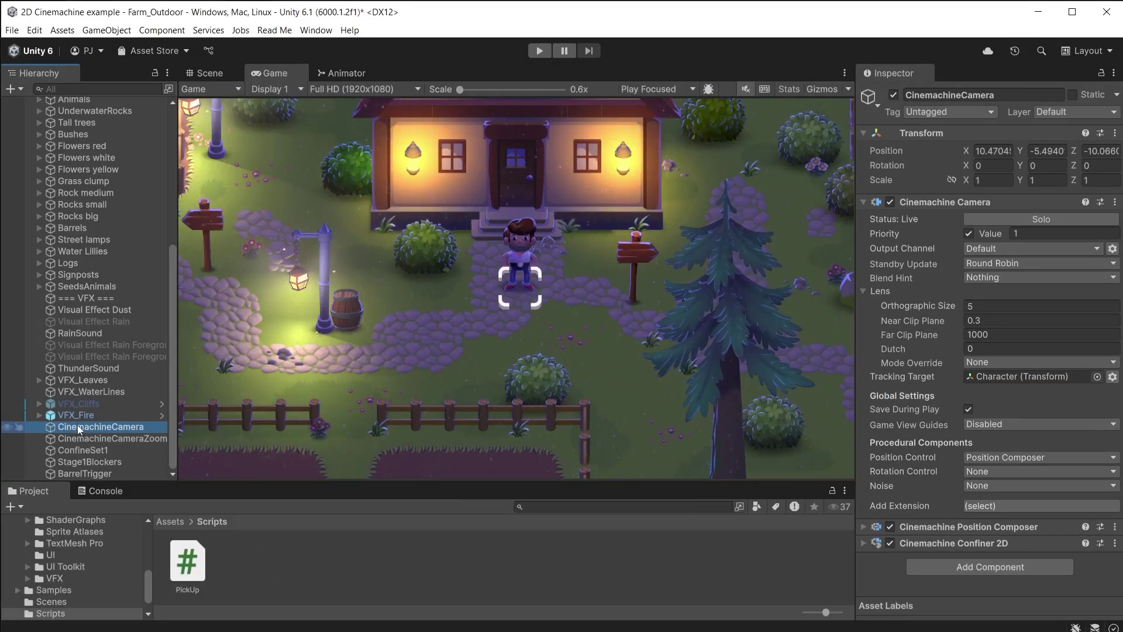
Duplicate the main Cinemachine camera and name the copy CinemachineCamera New
{"action": "key", "text": "ctrl+d"}
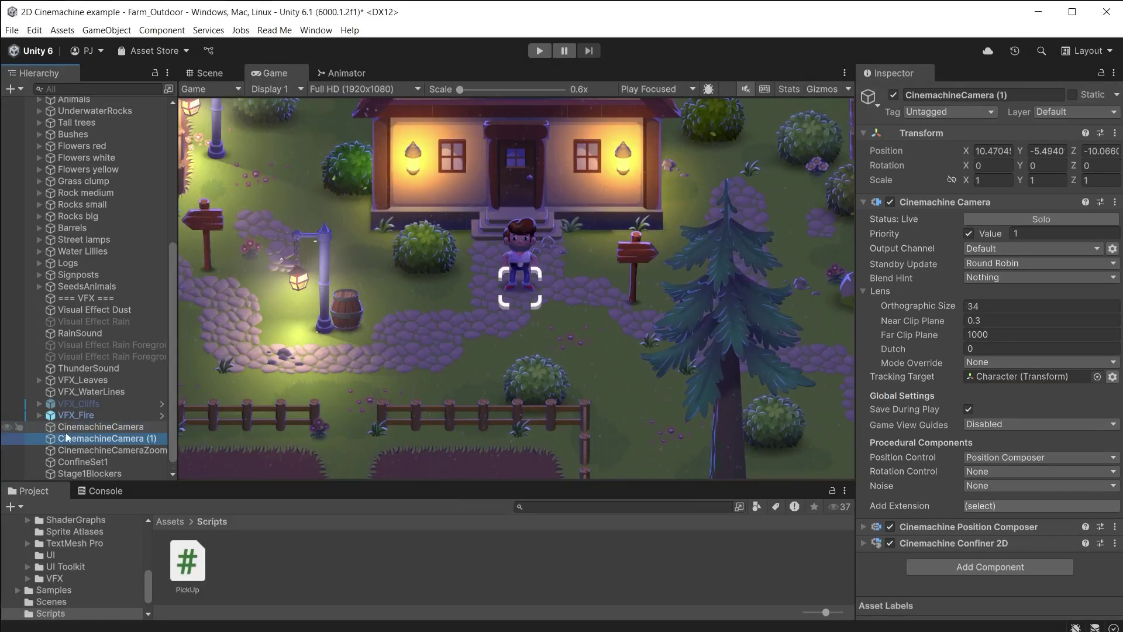
{"action": "left_click", "coordinate": [1035, 95]}
{"action": "key", "text": "BackSpace"}
{"action": "key", "text": "BackSpace"}
{"action": "key", "text": "BackSpace"}
{"action": "key", "text": "BackSpace"}
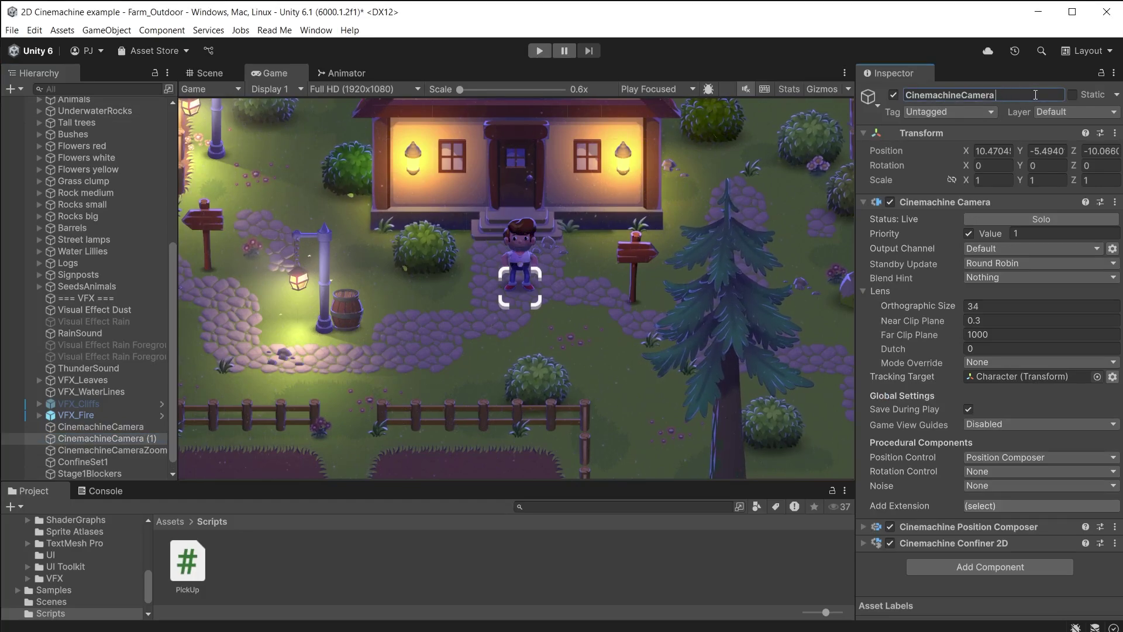
{"action": "type", "text": "New"}
{"action": "key", "text": "Return"}
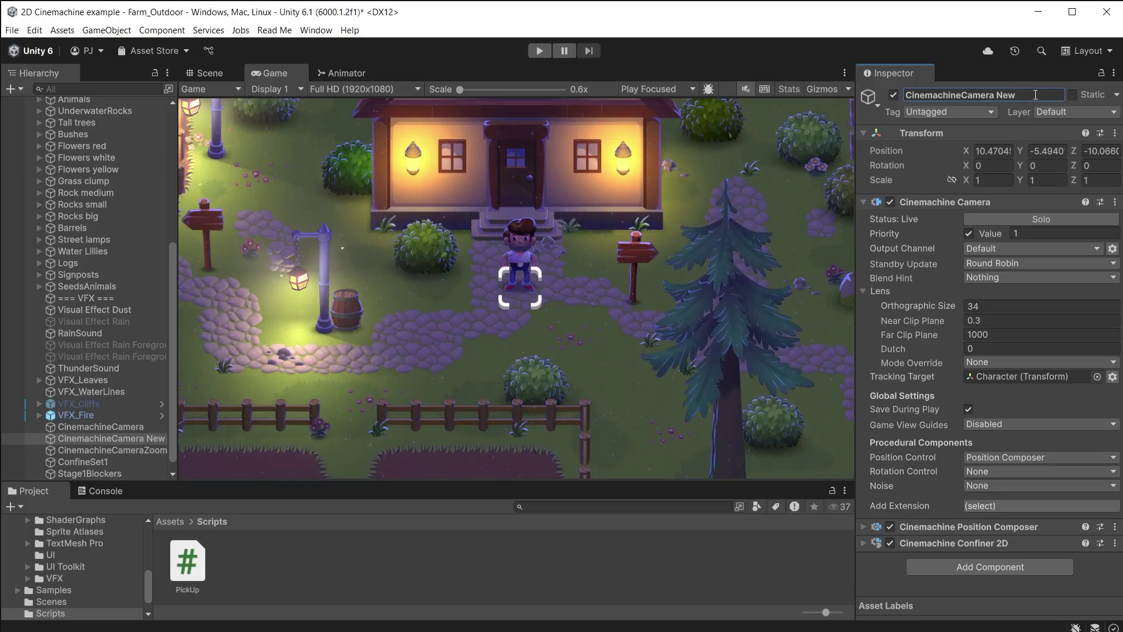
Assign LevelBounds as the Confiner 2D bounding shape and set the new camera's priority to 0
{"action": "left_click", "coordinate": [100, 428]}
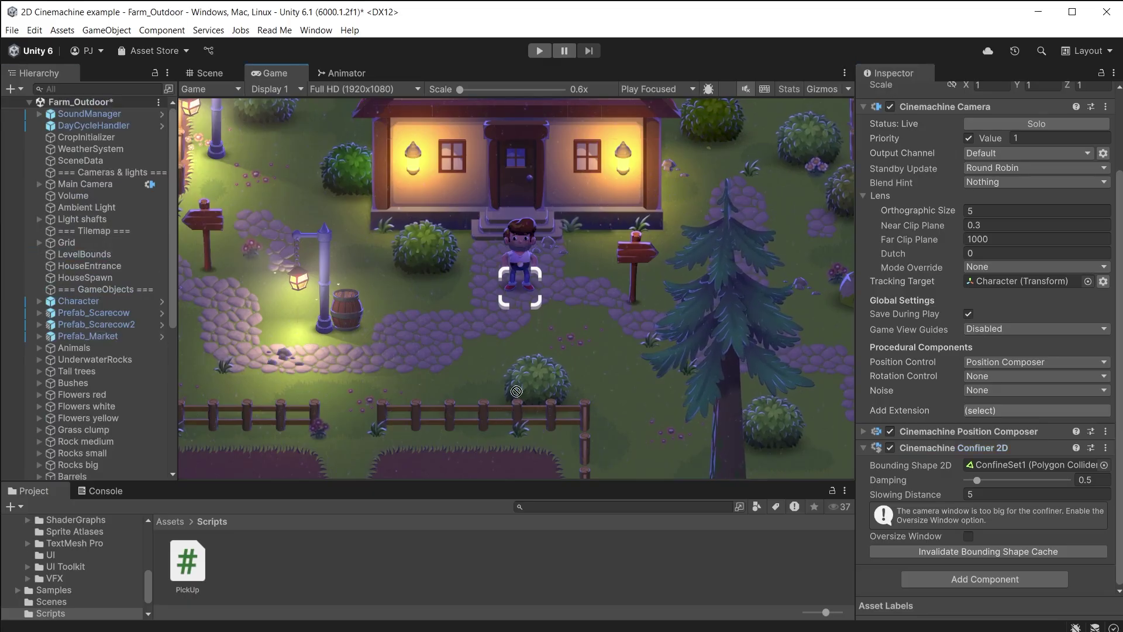
{"action": "left_click_drag", "start_coordinate": [960, 468], "coordinate": [1012, 468]}
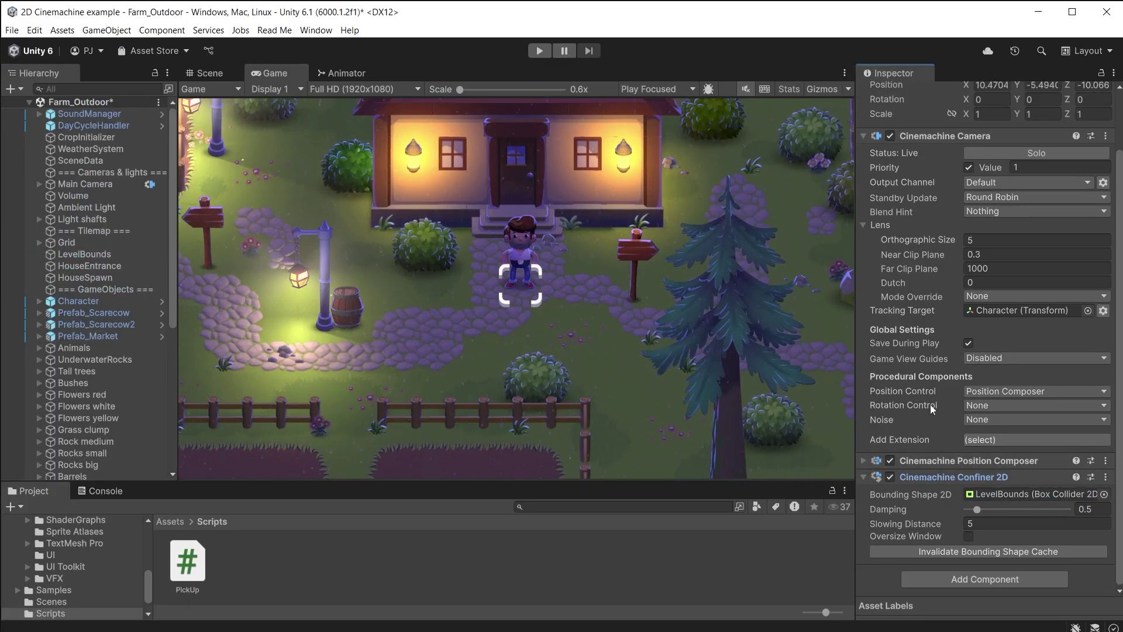
{"action": "scroll", "coordinate": [933, 409], "scroll_direction": "up", "scroll_amount": 2}
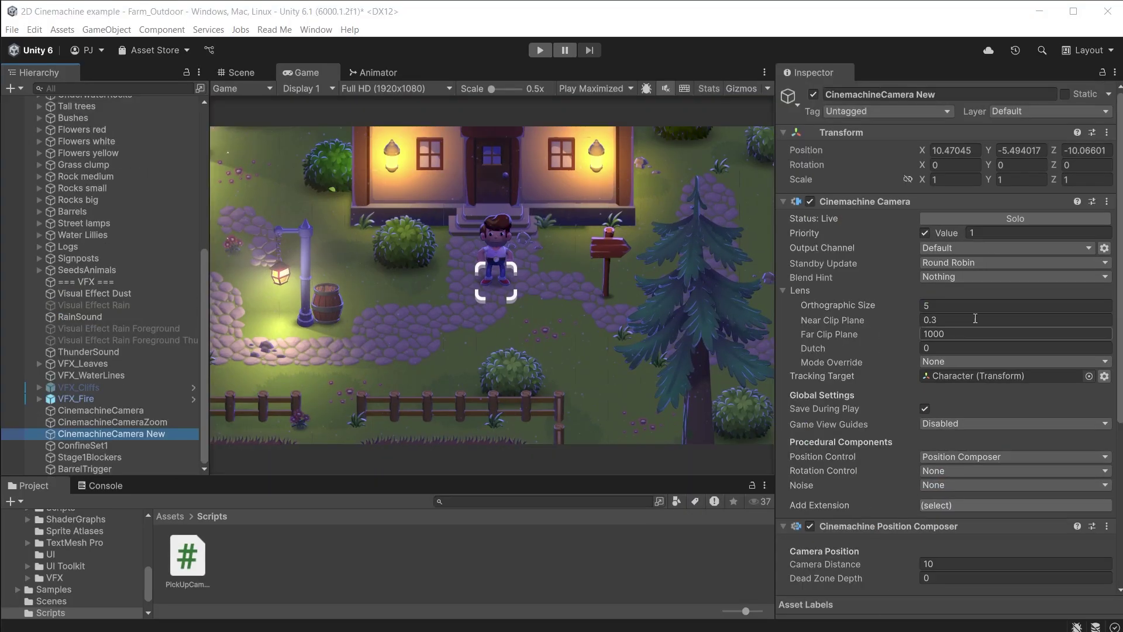
{"action": "left_click", "coordinate": [998, 233]}
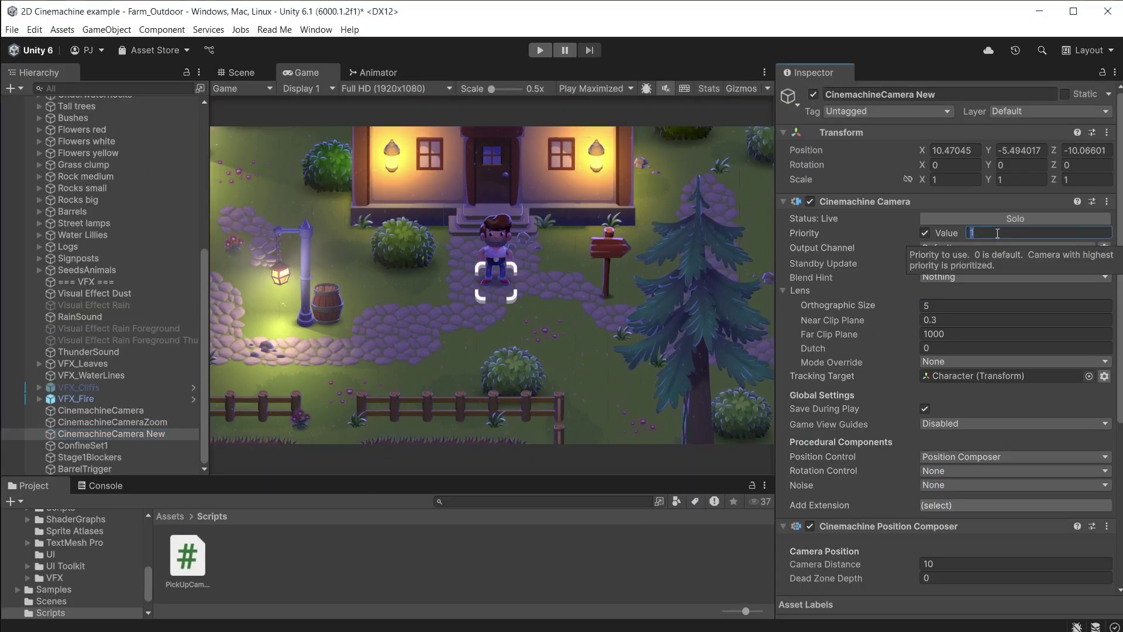
{"action": "type", "text": "0"}
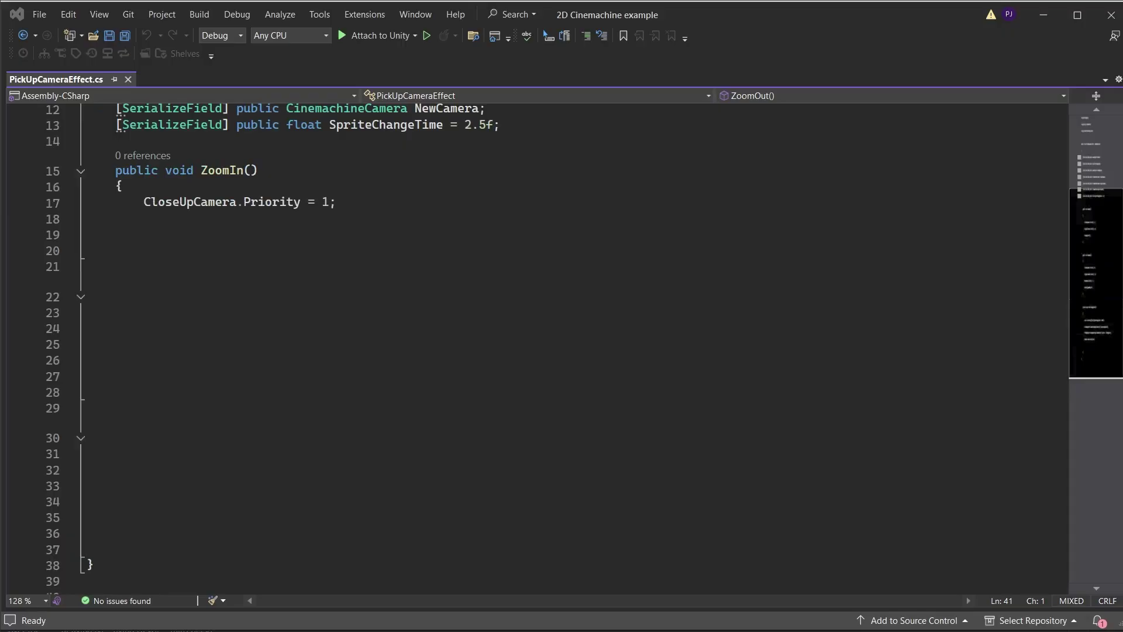
Accept IntelliCode suggestions adding OriginalCamera priority 0 and a ChangeSprite() call to ZoomIn
{"action": "key", "text": "Tab"}
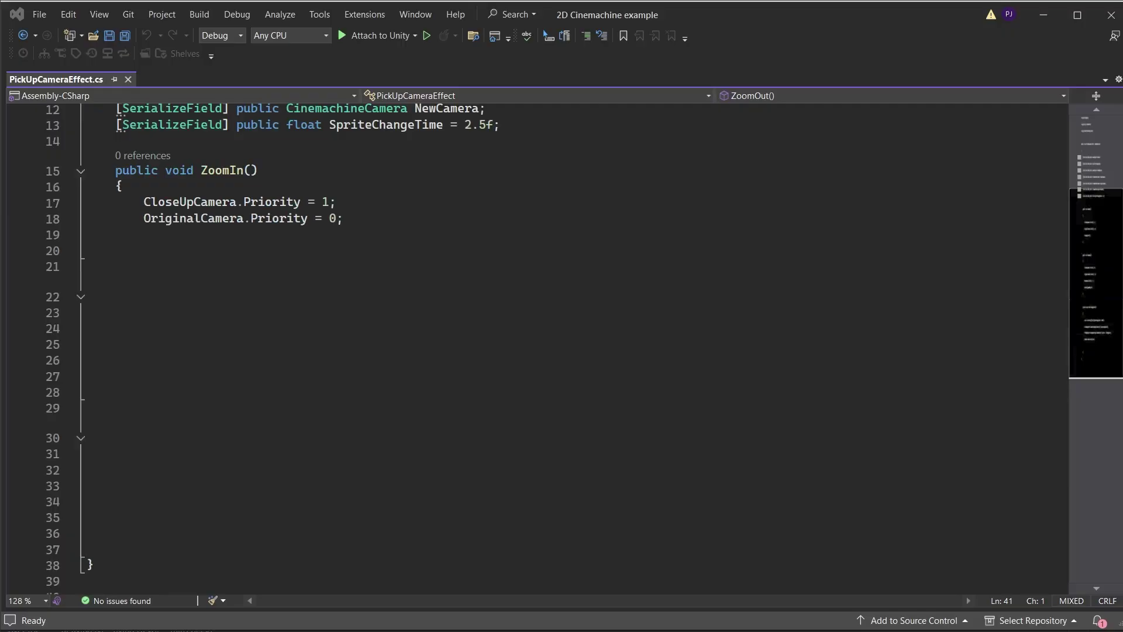
{"action": "key", "text": "Tab"}
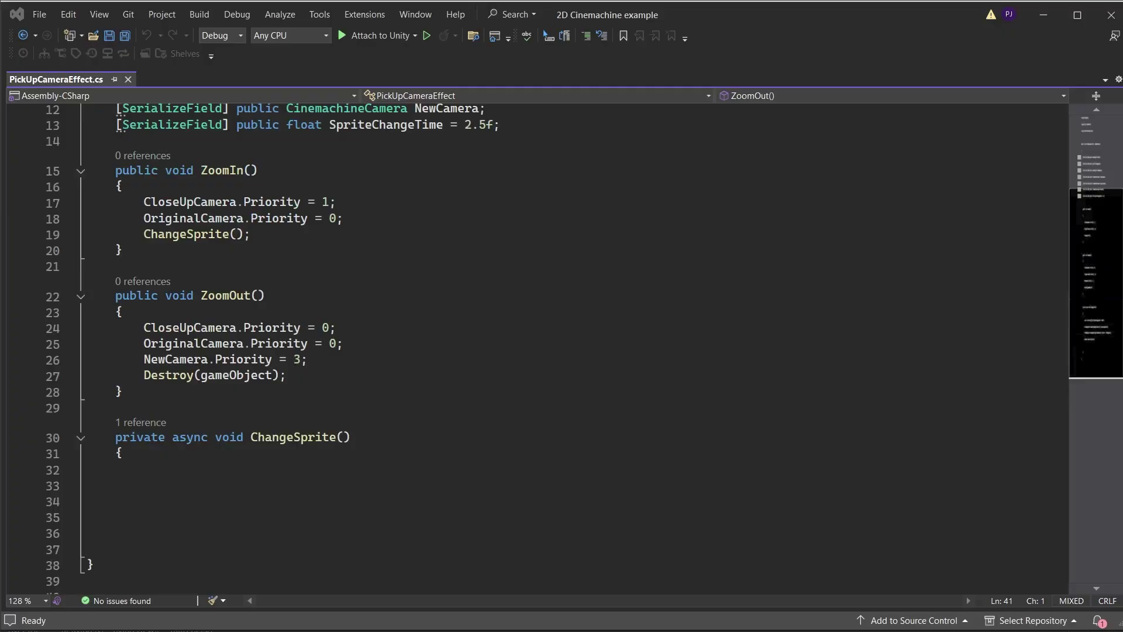
Fill ChangeSprite with the SpriteChangeTime delay, PickUpSprite swap on PickUpObject, and Blocker deactivation
{"action": "key", "text": "Tab"}
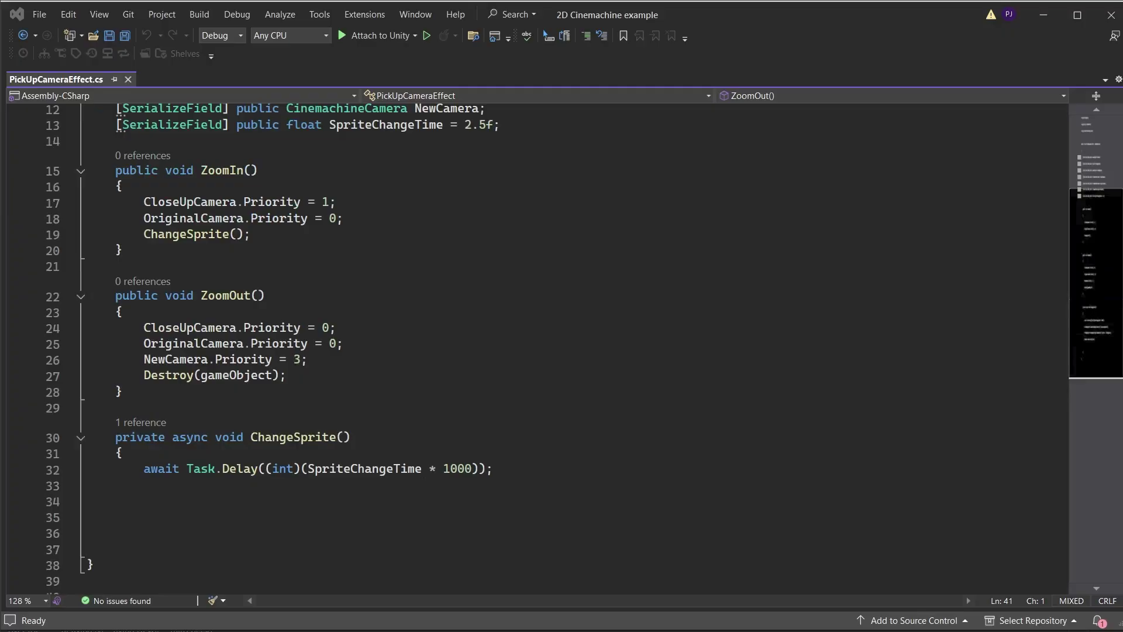
{"action": "type", "text": "PickUpObject.GetComponent<SpriteRenderer>().sprite = PickUpSprite;"}
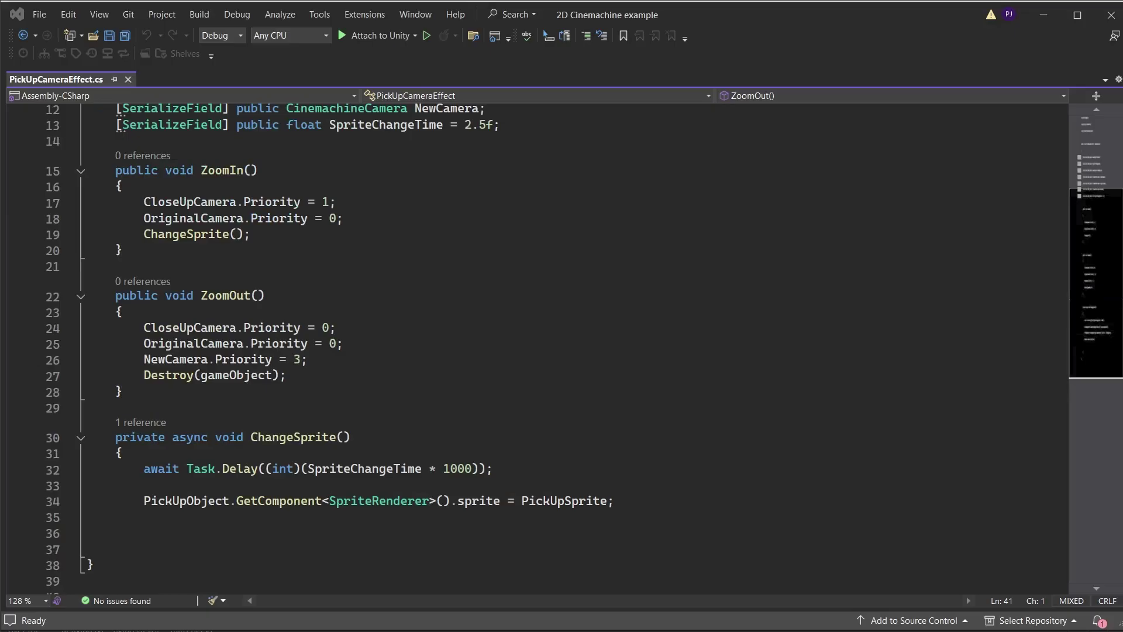
{"action": "type", "text": "Blocker.SetActive(false);"}
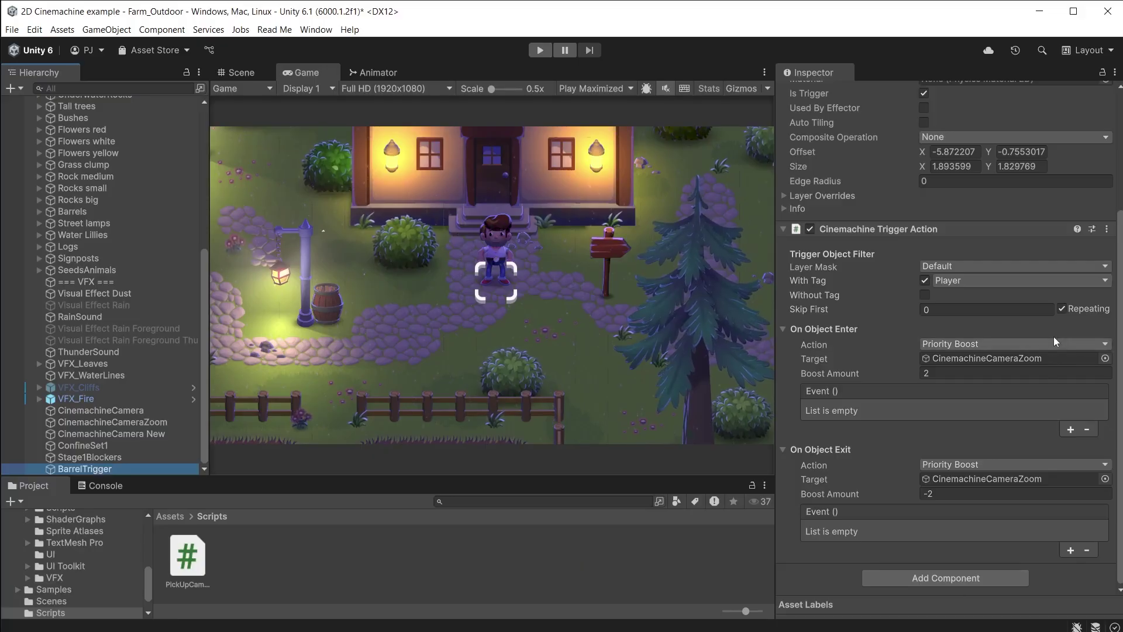
Set both the on-enter and on-exit trigger actions to Event Only
{"action": "left_click", "coordinate": [1054, 344]}
{"action": "left_click", "coordinate": [962, 359]}
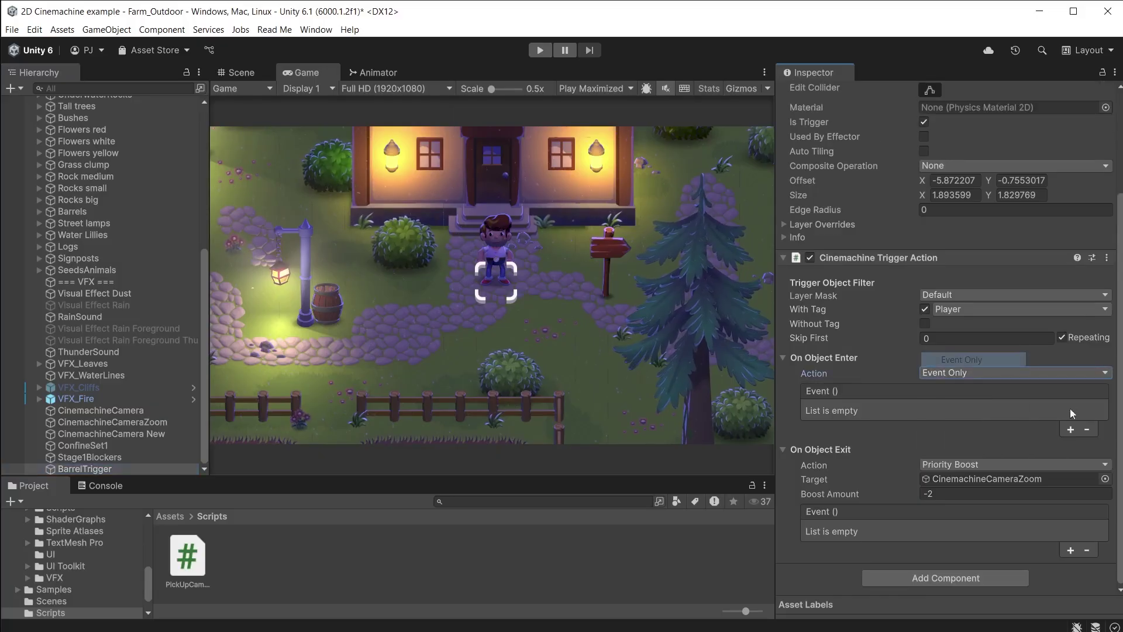
{"action": "left_click", "coordinate": [1018, 466]}
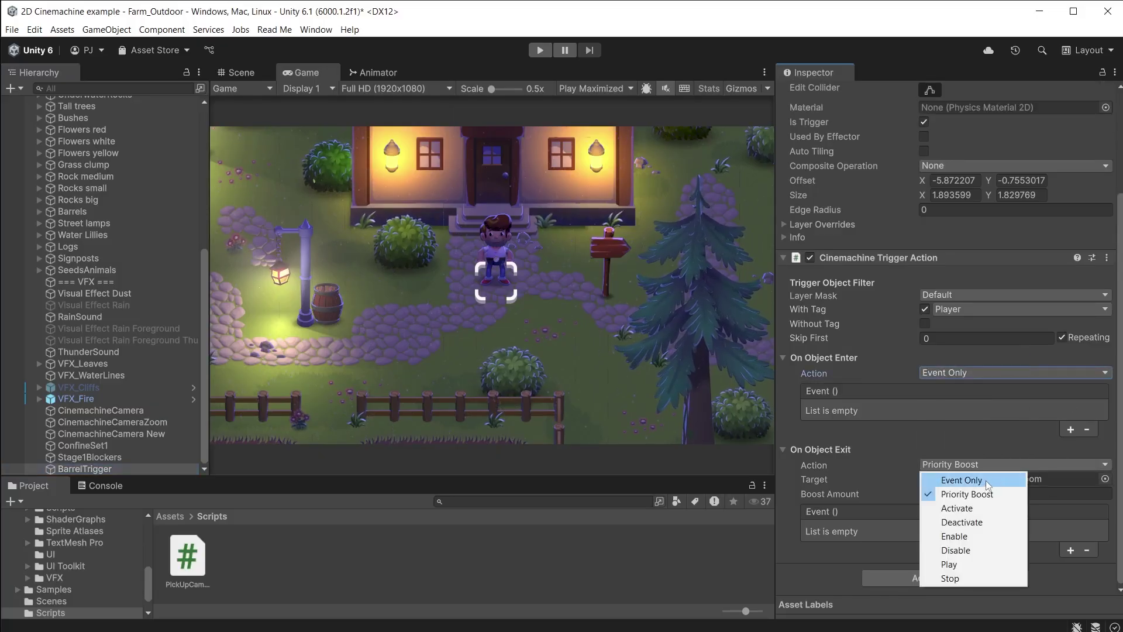
{"action": "left_click", "coordinate": [965, 479]}
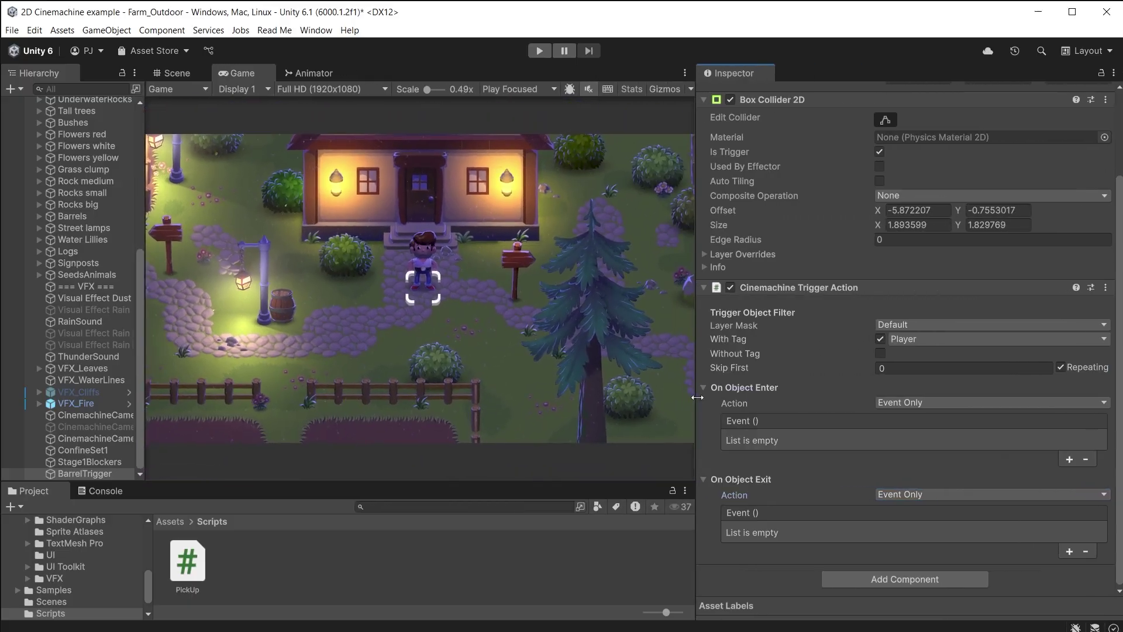
Attach the PickUp script and assign Stage1Blockers, barrel (4) and the three Cinemachine cameras
{"action": "left_click_drag", "start_coordinate": [193, 562], "coordinate": [767, 579]}
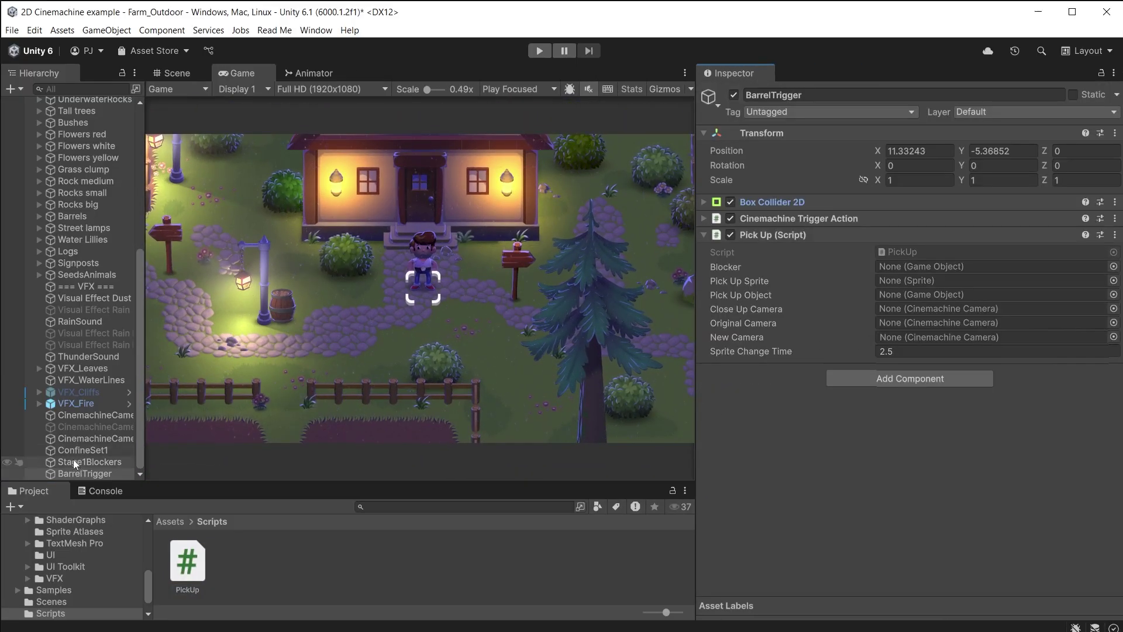
{"action": "left_click_drag", "start_coordinate": [799, 391], "coordinate": [936, 267]}
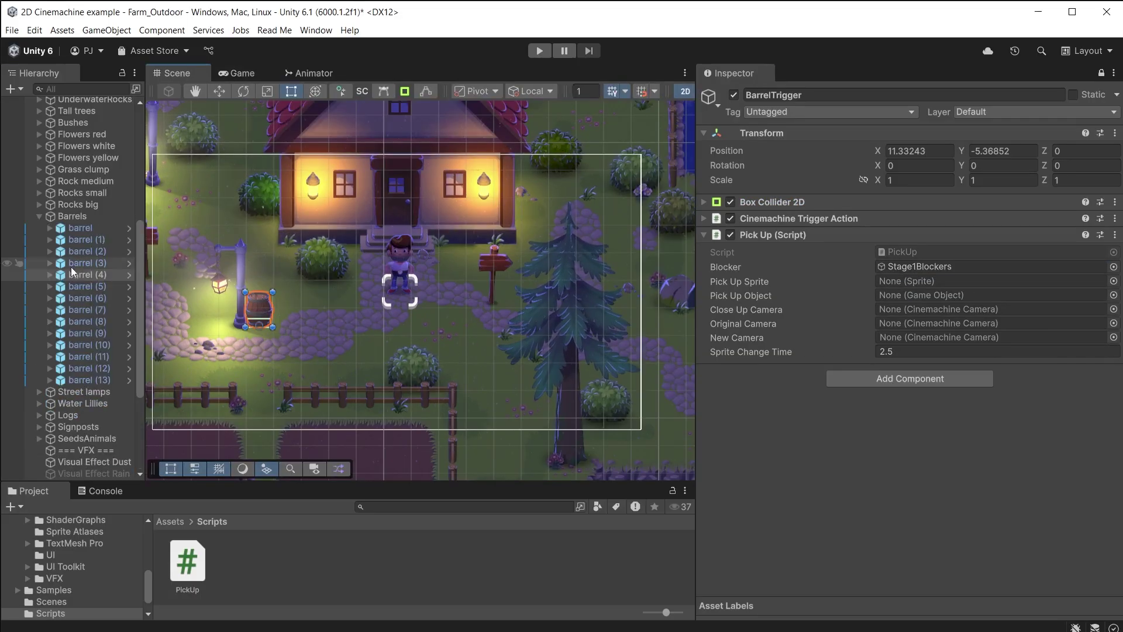
{"action": "left_click_drag", "start_coordinate": [89, 276], "coordinate": [972, 297]}
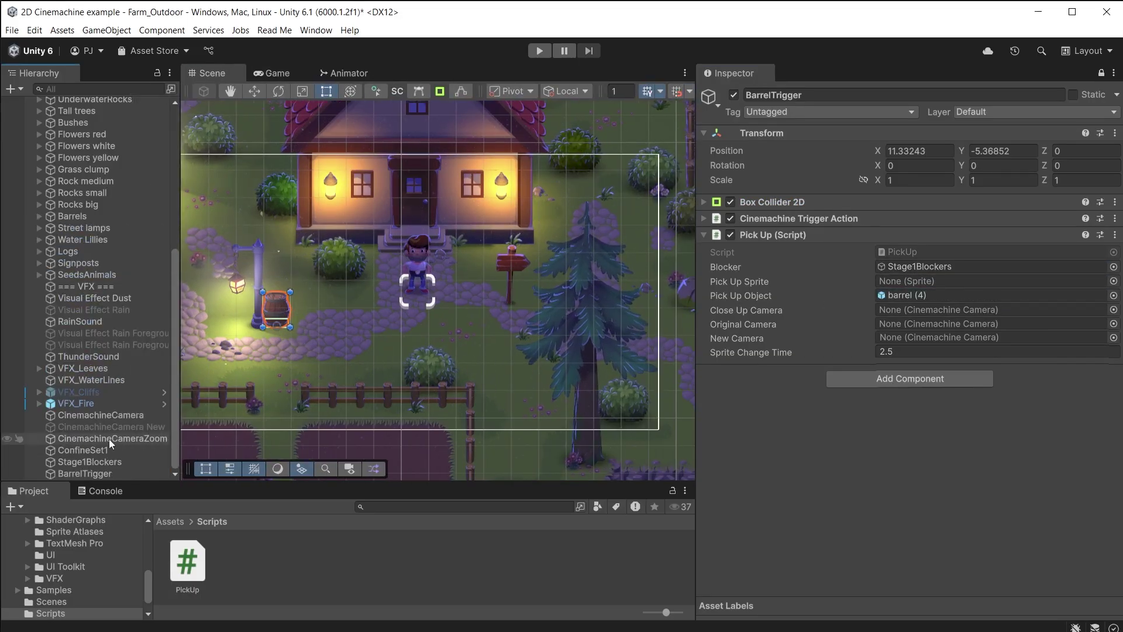
{"action": "left_click_drag", "start_coordinate": [111, 439], "coordinate": [995, 310]}
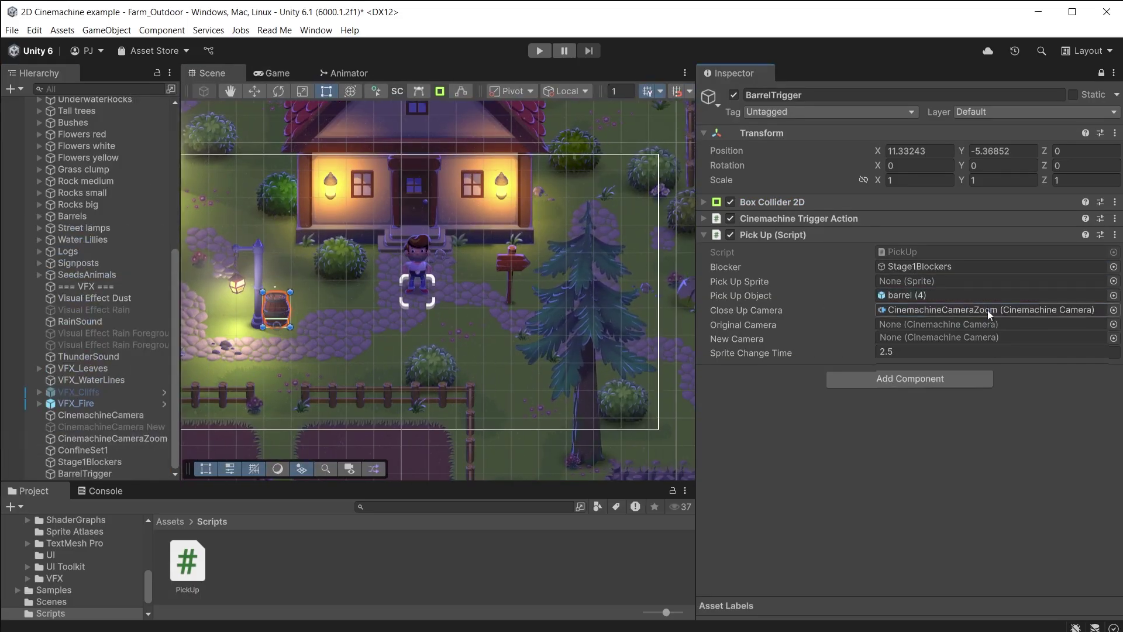
{"action": "left_click_drag", "start_coordinate": [100, 415], "coordinate": [994, 325]}
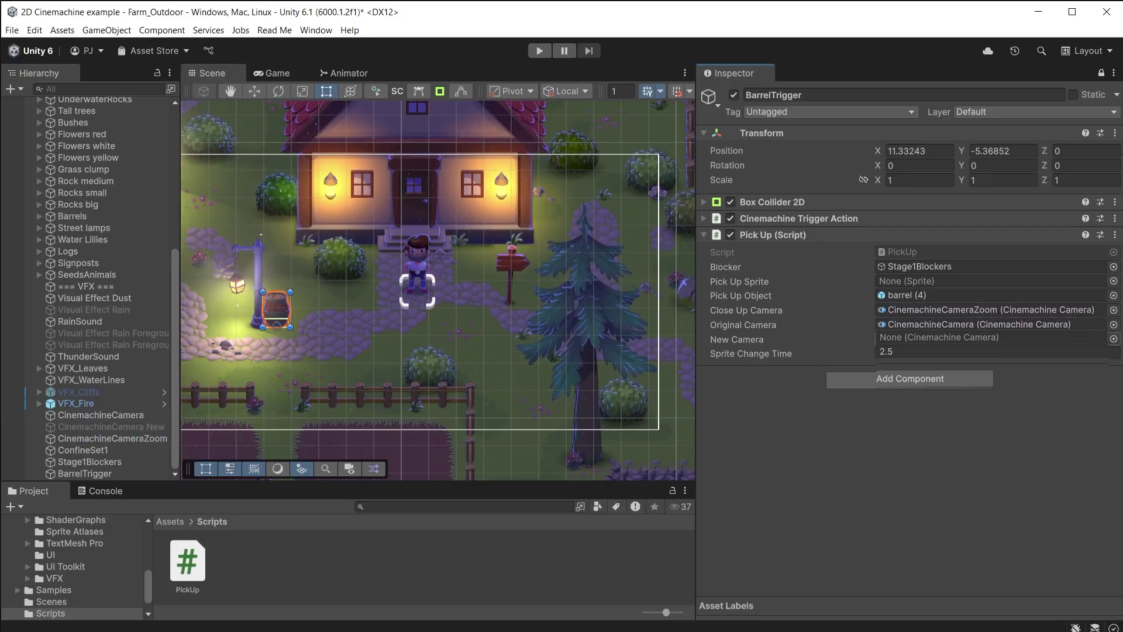
{"action": "left_click_drag", "start_coordinate": [108, 426], "coordinate": [995, 338]}
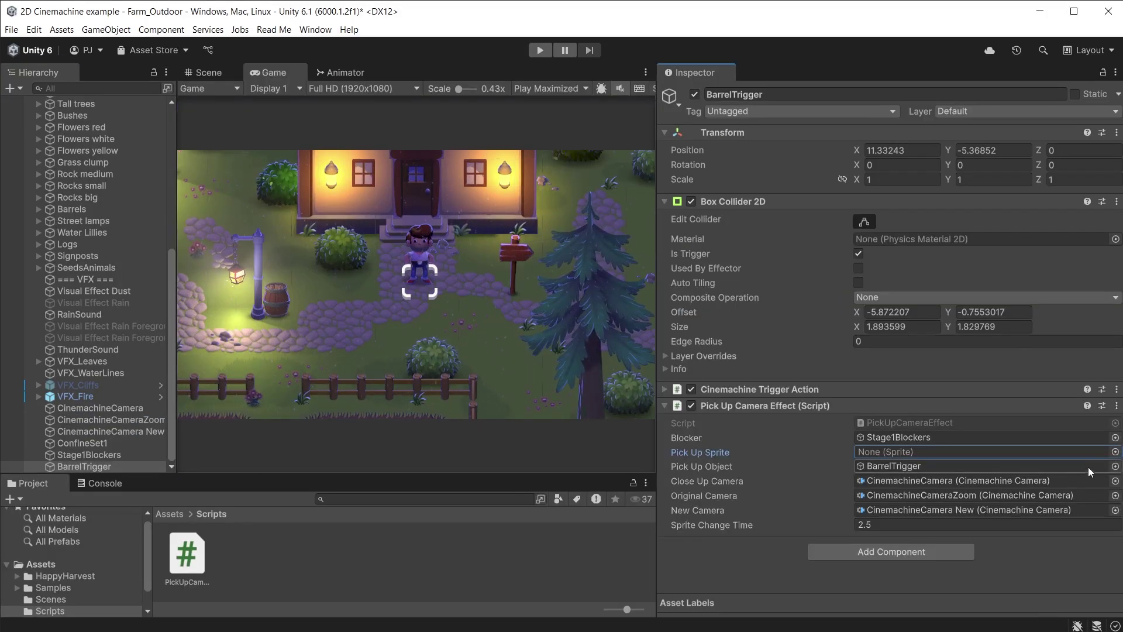
Choose Sprite_Wheat_seedbag as the Pick Up script's sprite
{"action": "left_click", "coordinate": [1116, 452]}
{"action": "type", "text": "whea"}
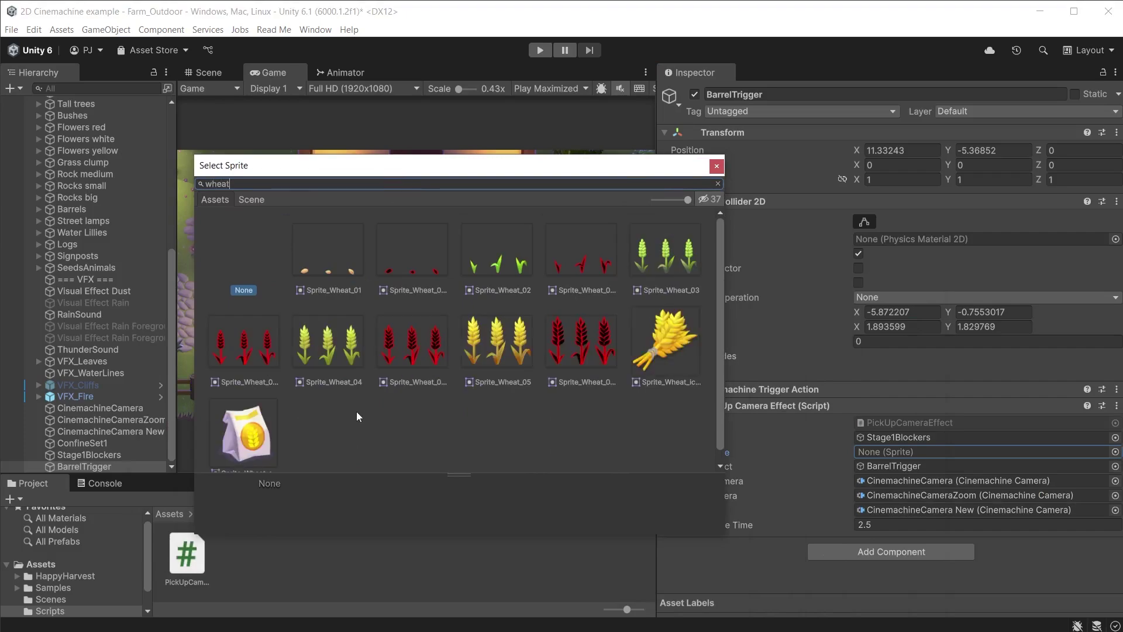
{"action": "type", "text": "t"}
{"action": "double_click", "coordinate": [234, 419]}
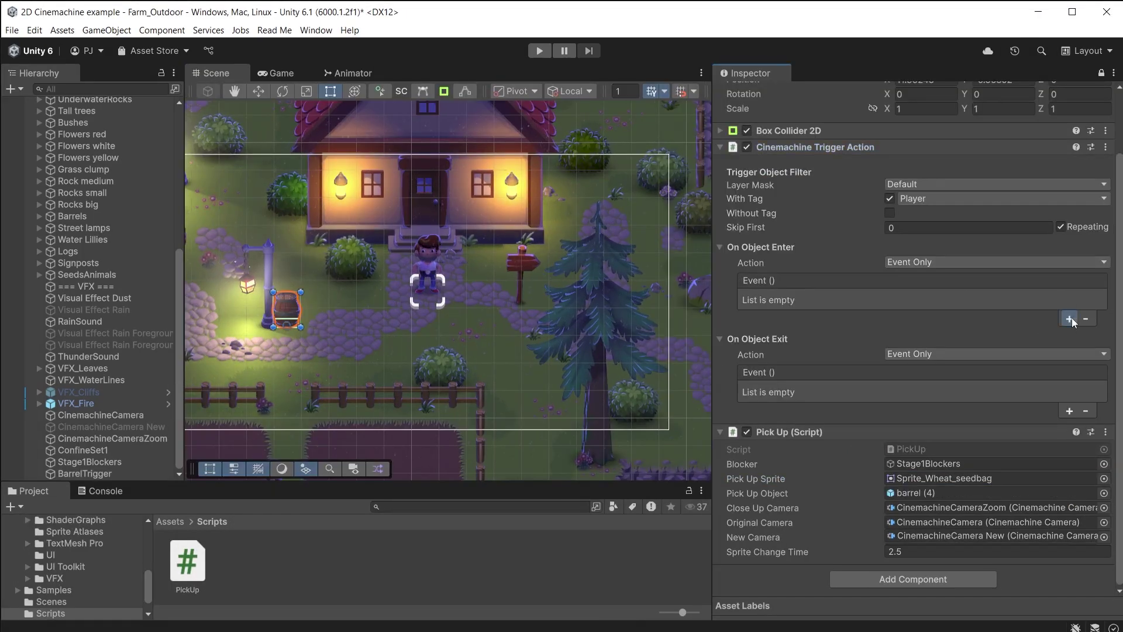
Add an On Object Enter event that calls BarrelTrigger's PickUp.ZoomIn()
{"action": "left_click", "coordinate": [1069, 318]}
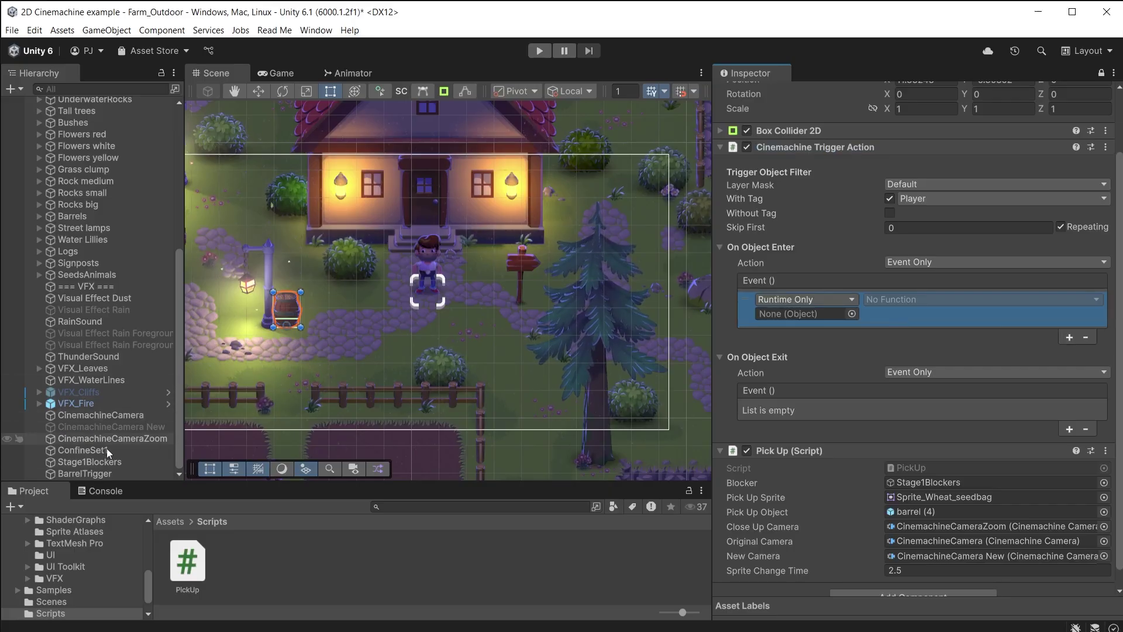
{"action": "left_click_drag", "start_coordinate": [97, 473], "coordinate": [798, 316]}
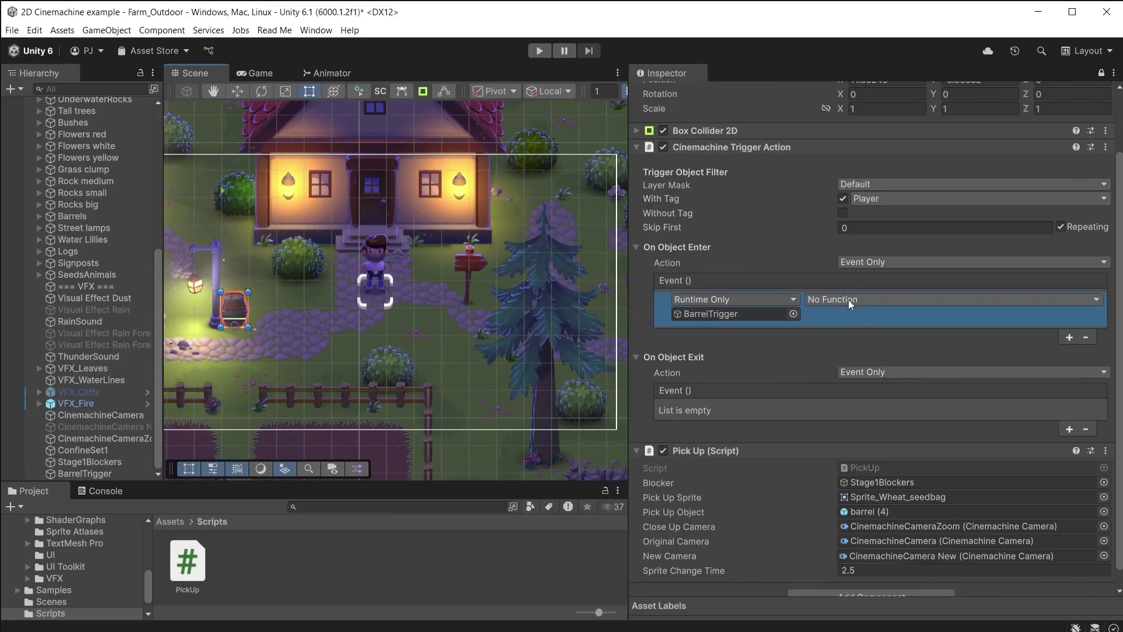
{"action": "left_click", "coordinate": [848, 300]}
{"action": "mouse_move", "coordinate": [865, 389]}
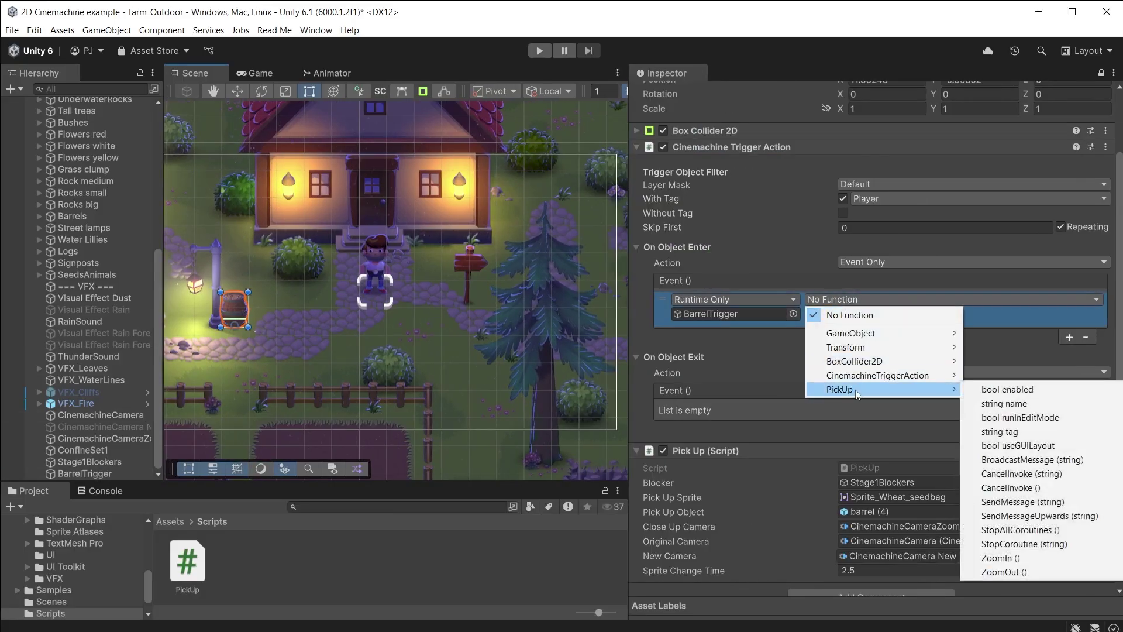
{"action": "left_click", "coordinate": [1000, 558]}
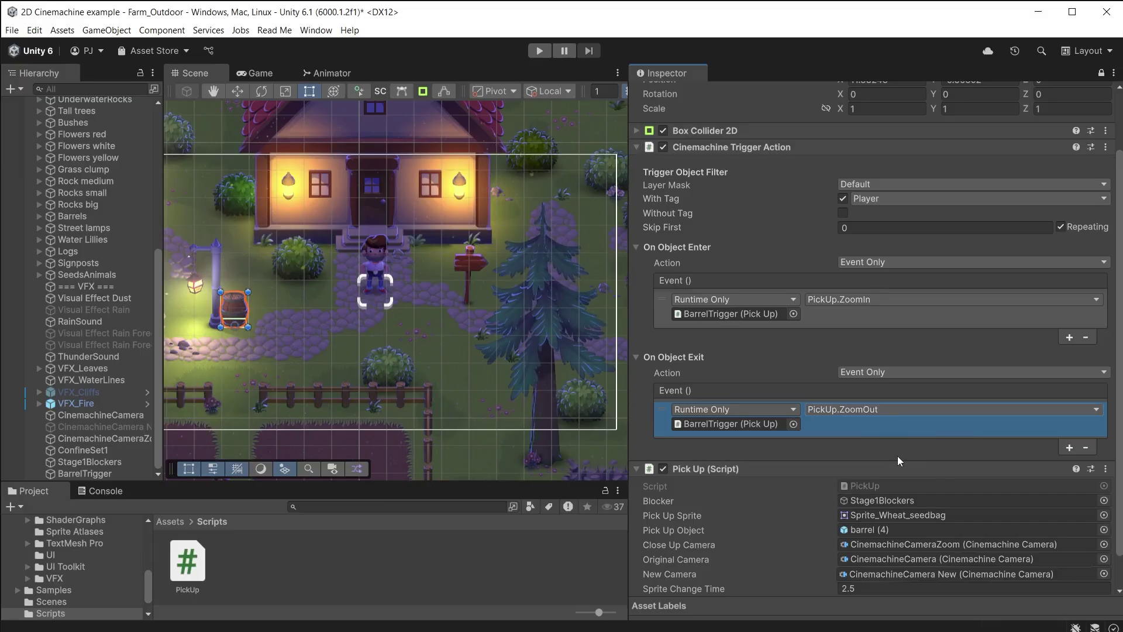
Enter Play mode and walk the character into the barrel trigger to zoom, then back out
{"action": "key", "text": "ctrl+p"}
{"action": "key", "text": "d"}
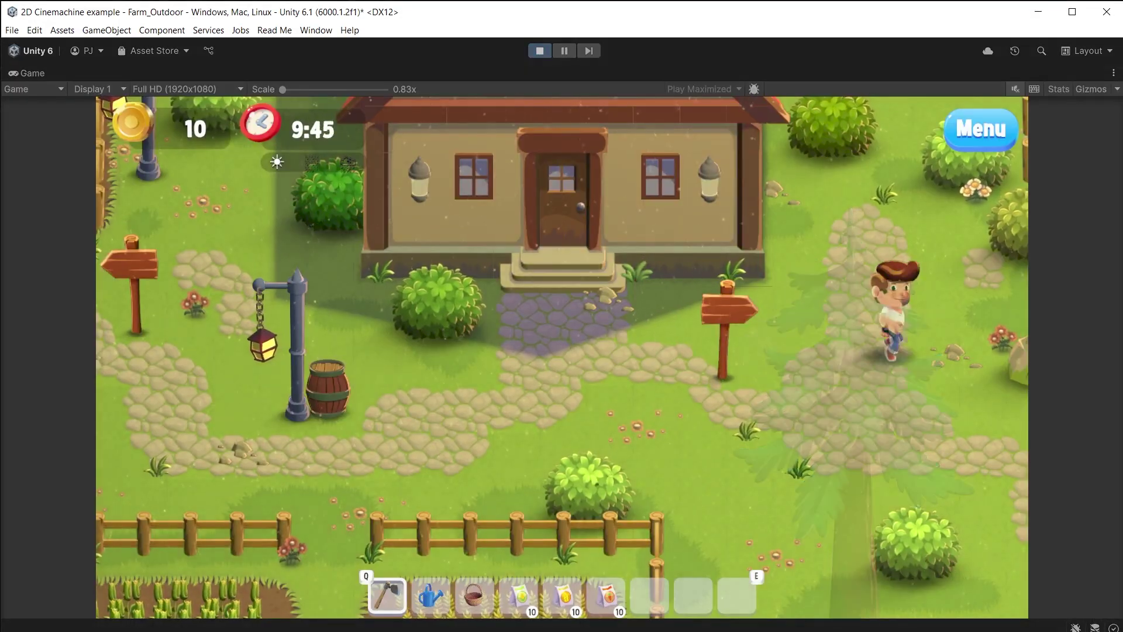
{"action": "key", "text": "a"}
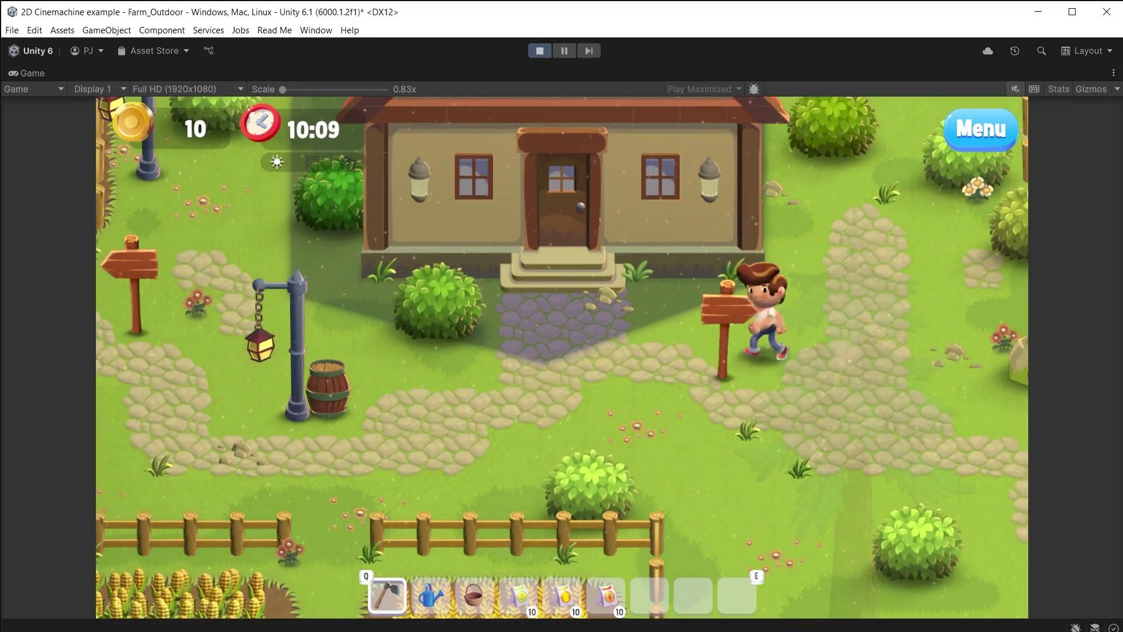
{"action": "key", "text": "s"}
{"action": "key", "text": "a"}
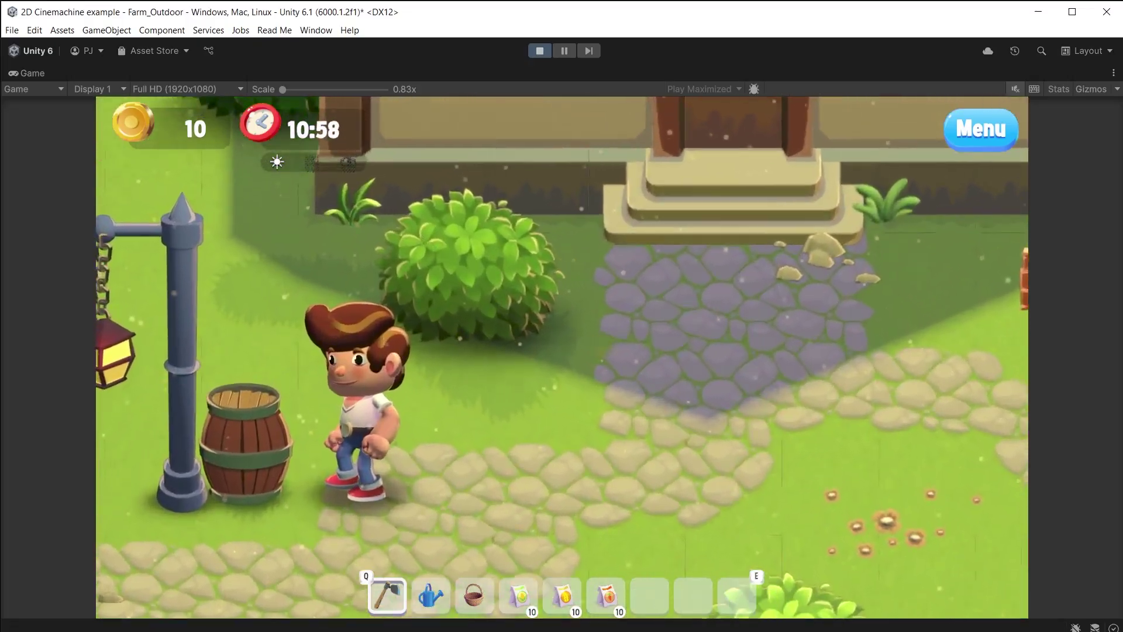
{"action": "key", "text": "s"}
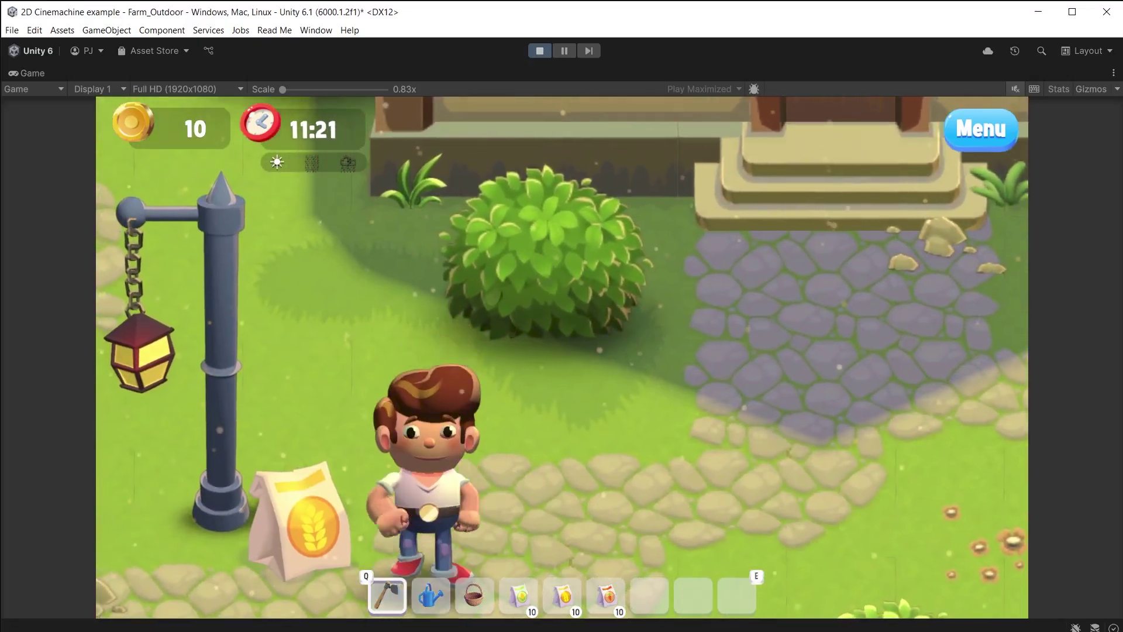
{"action": "key", "text": "a"}
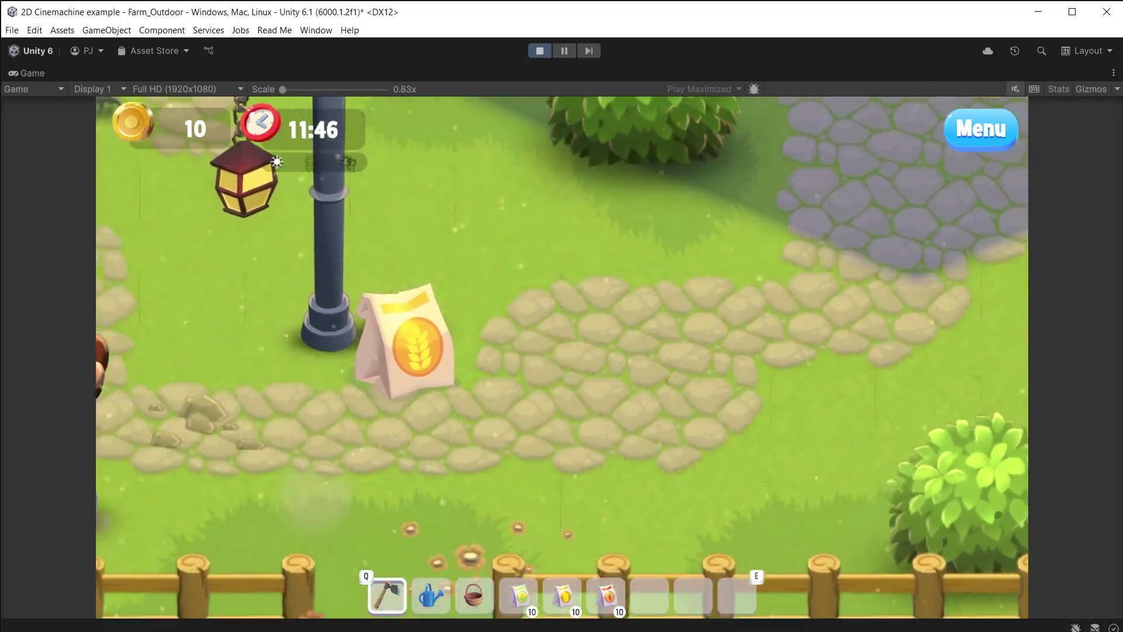
Walk the character down past the seed bag toward the corn fields, then open Add Component
{"action": "key", "text": "s"}
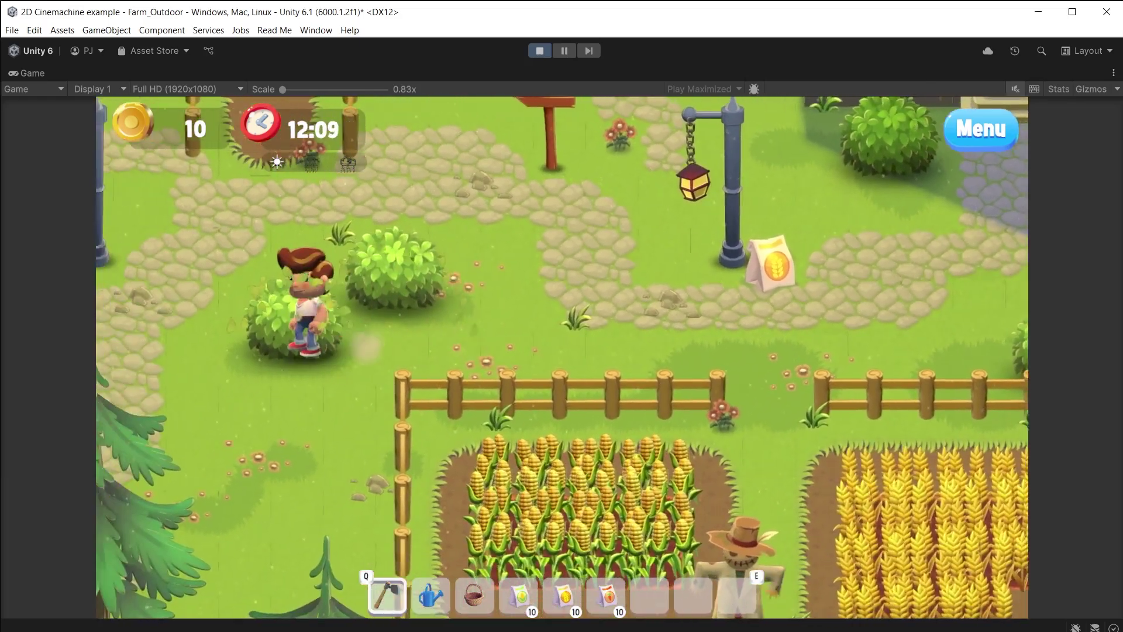
{"action": "key", "text": "s"}
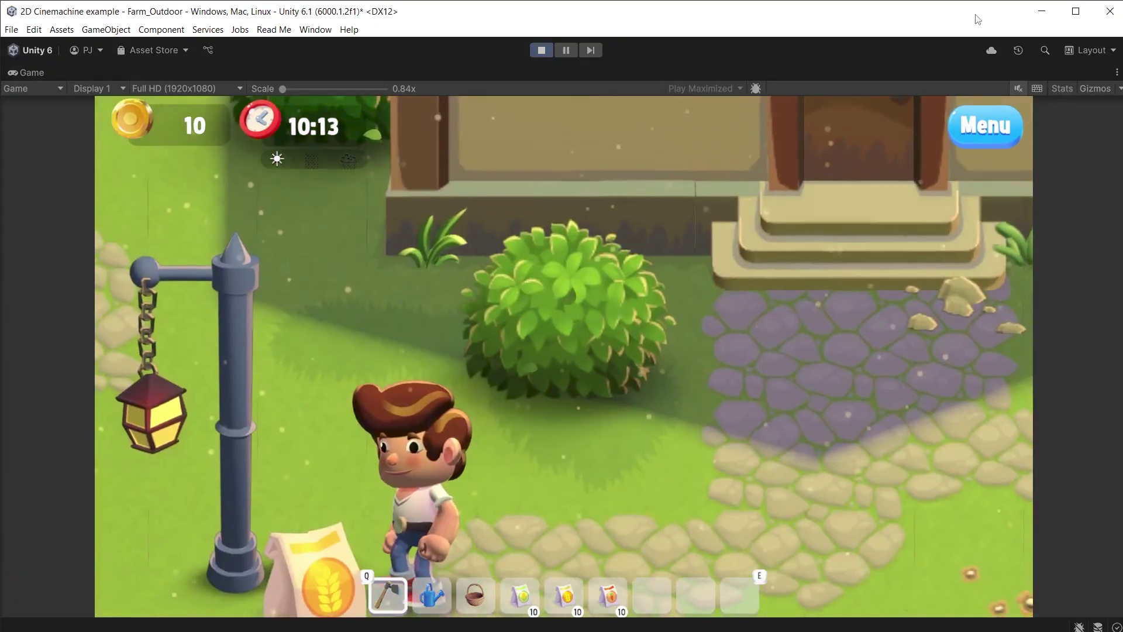
{"action": "key", "text": "s"}
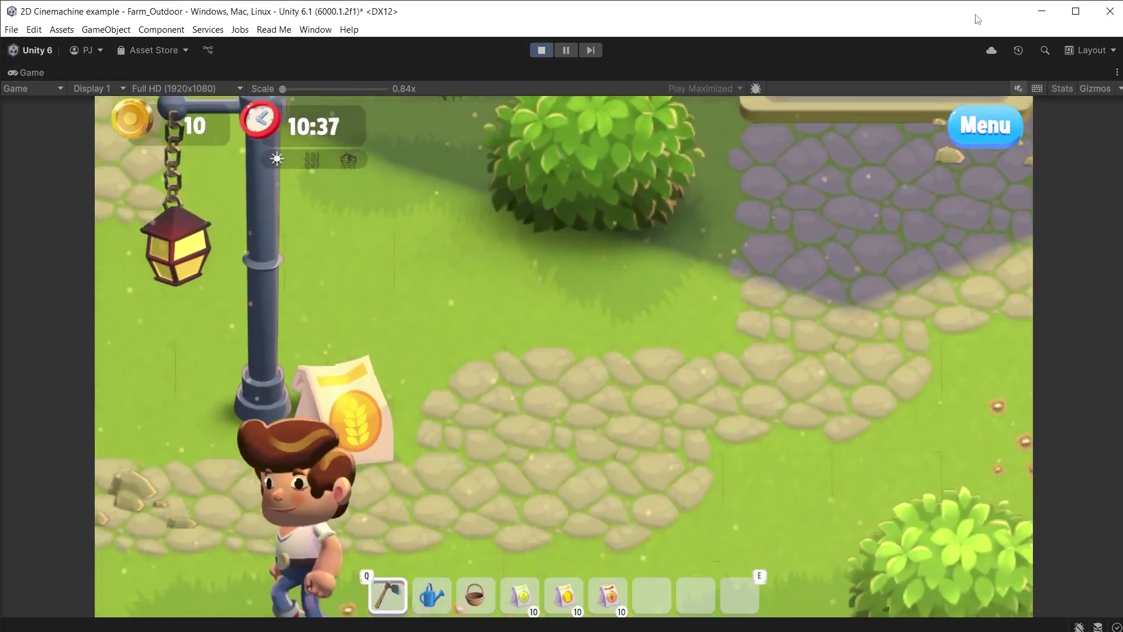
{"action": "key", "text": "a"}
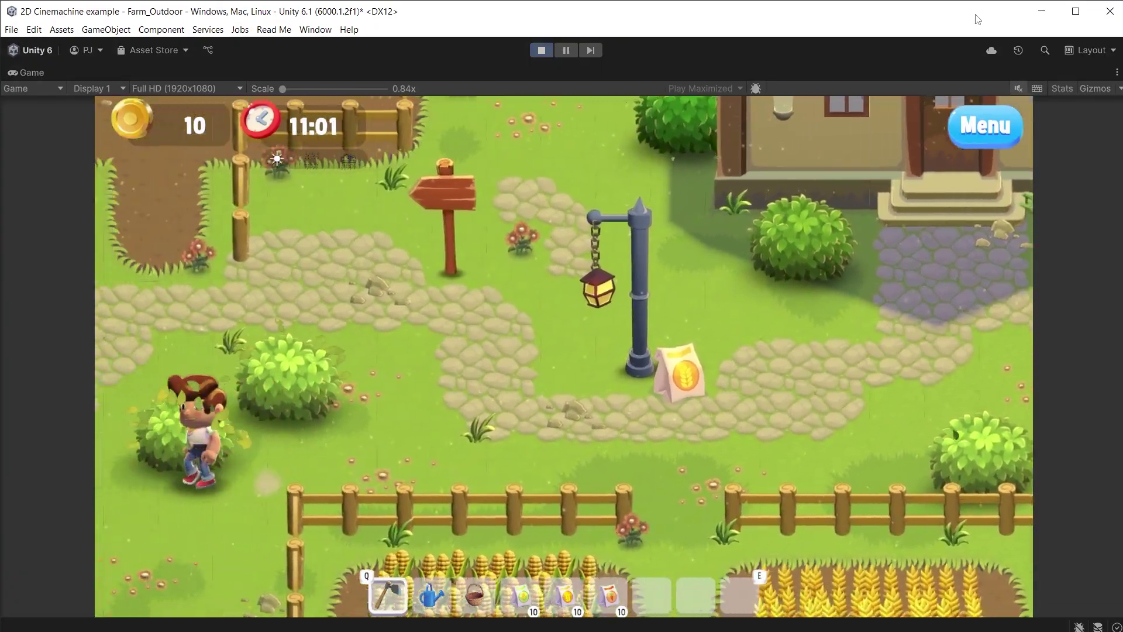
{"action": "key", "text": "s"}
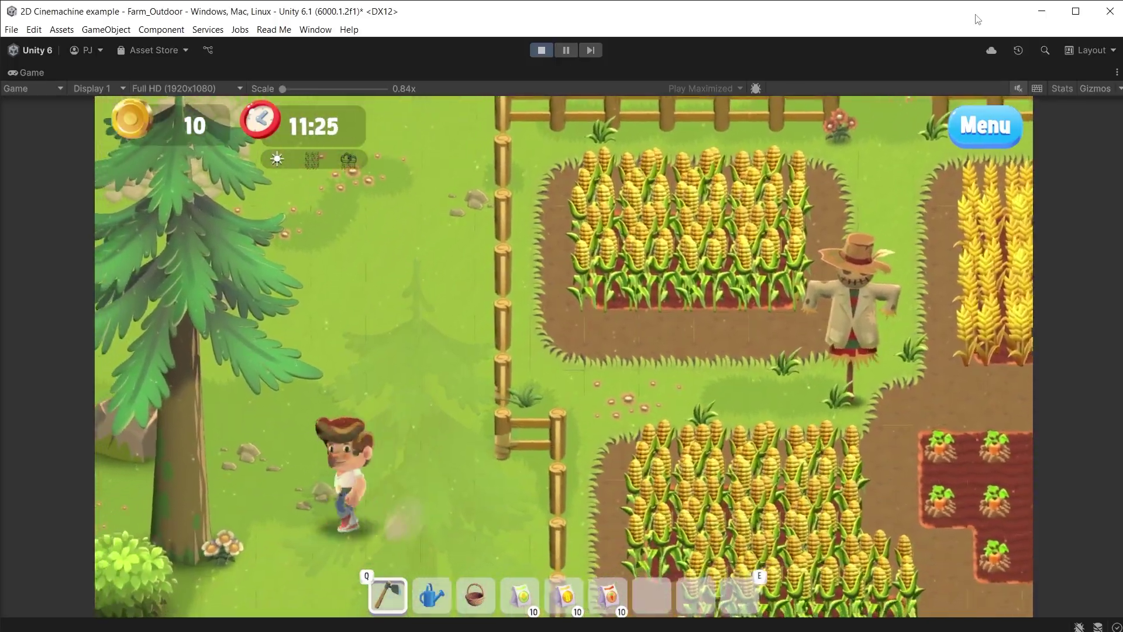
{"action": "key", "text": "s"}
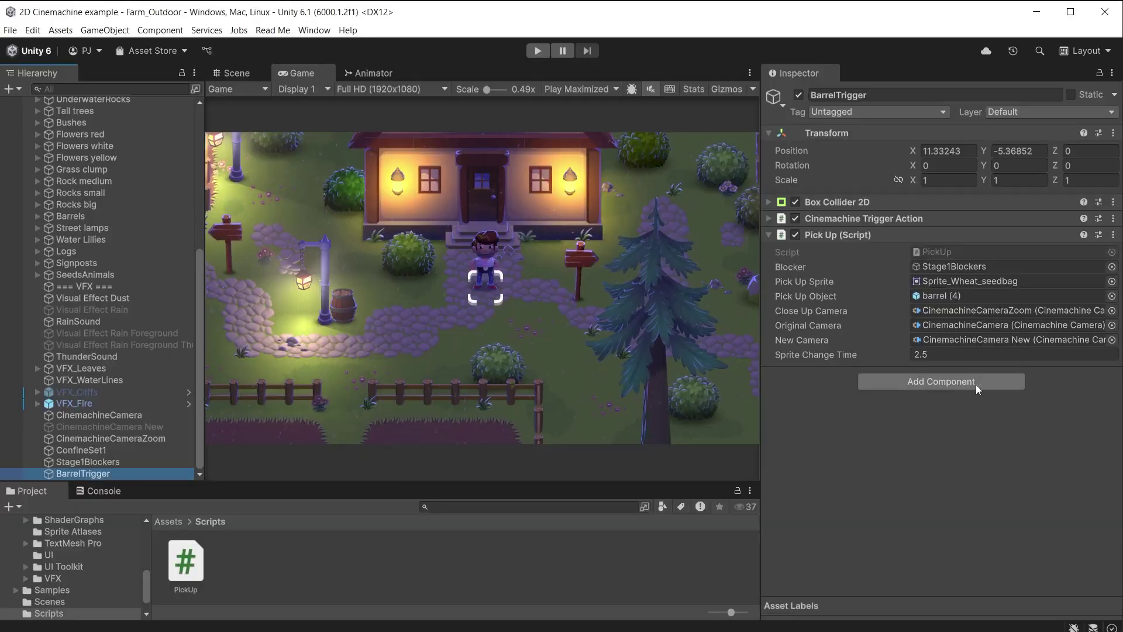
{"action": "left_click", "coordinate": [948, 381]}
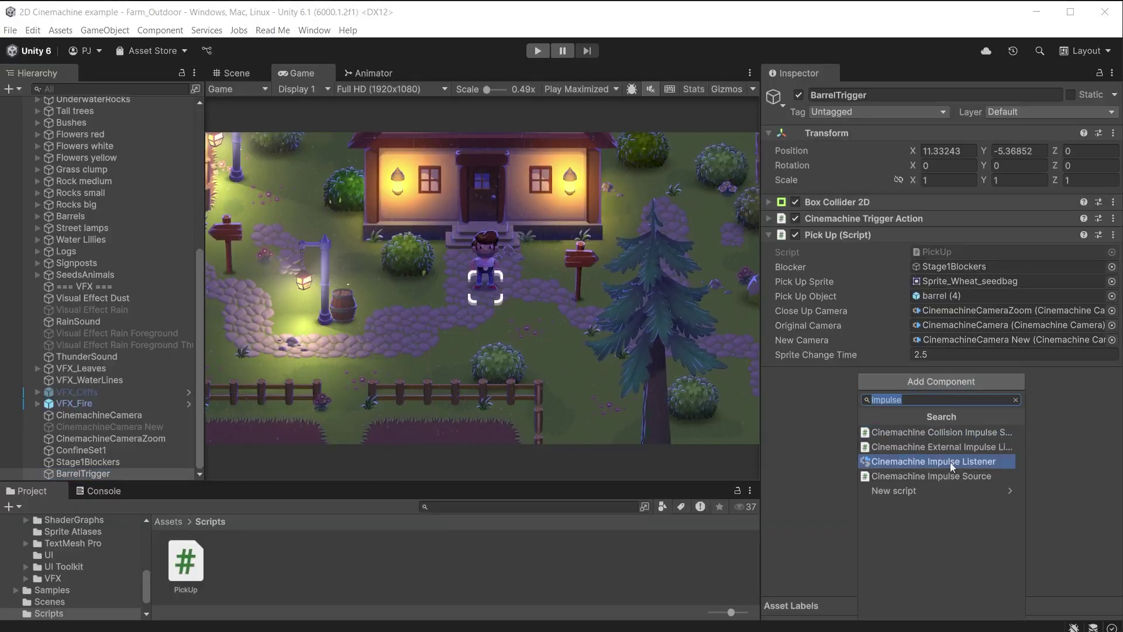
Add a Cinemachine Impulse Source to BarrelTrigger, keeping Uniform as the impulse type
{"action": "left_click", "coordinate": [950, 478]}
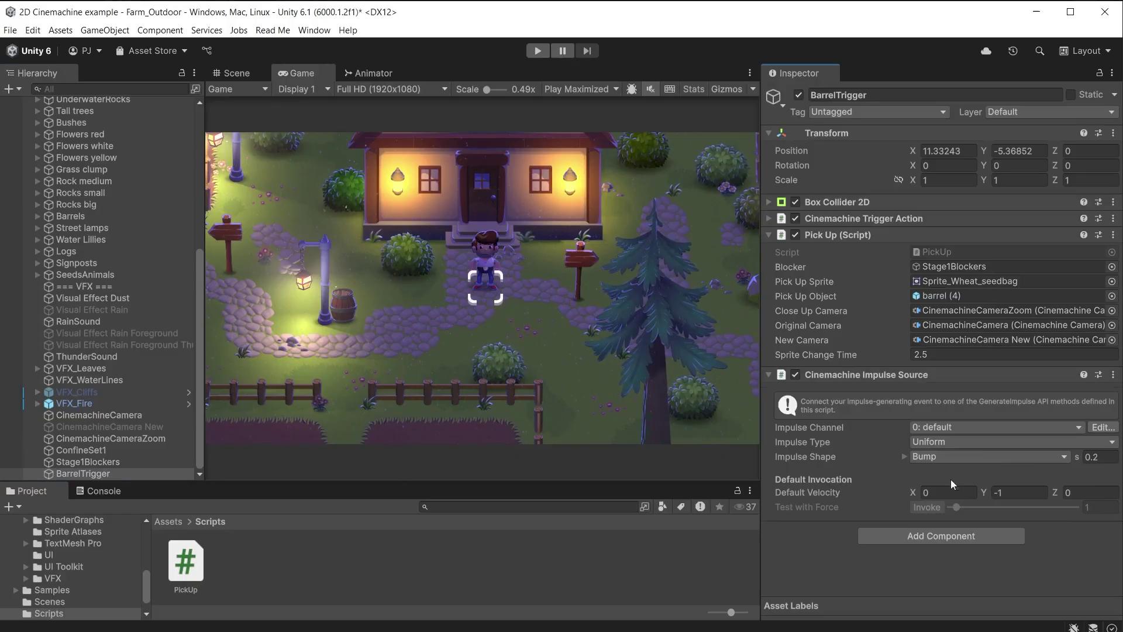
{"action": "left_click", "coordinate": [955, 443]}
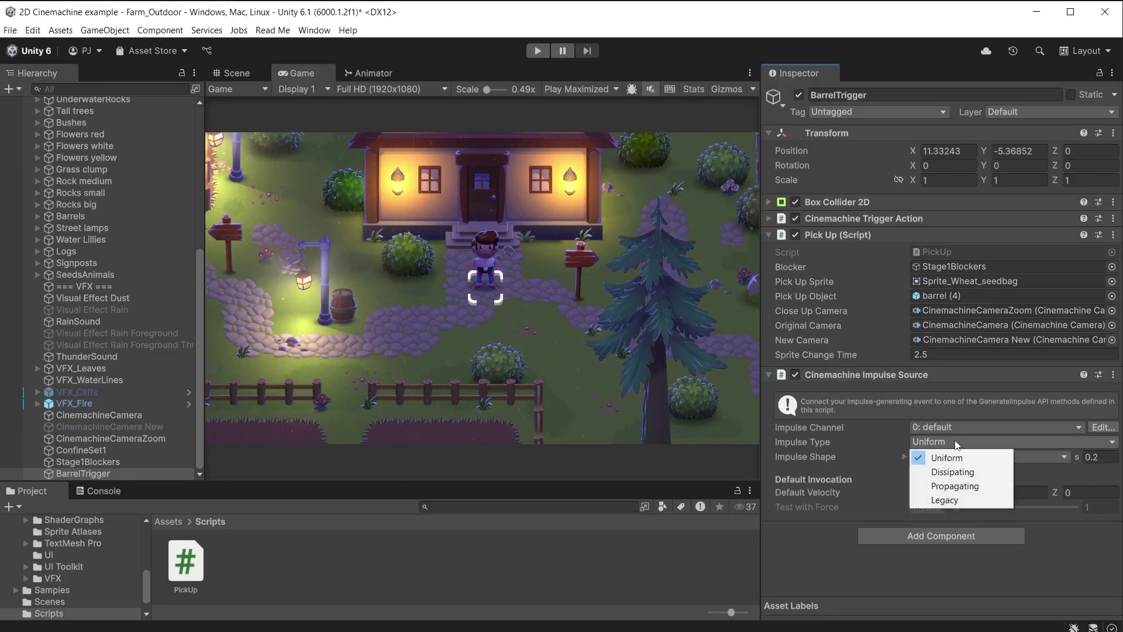
{"action": "left_click", "coordinate": [945, 574]}
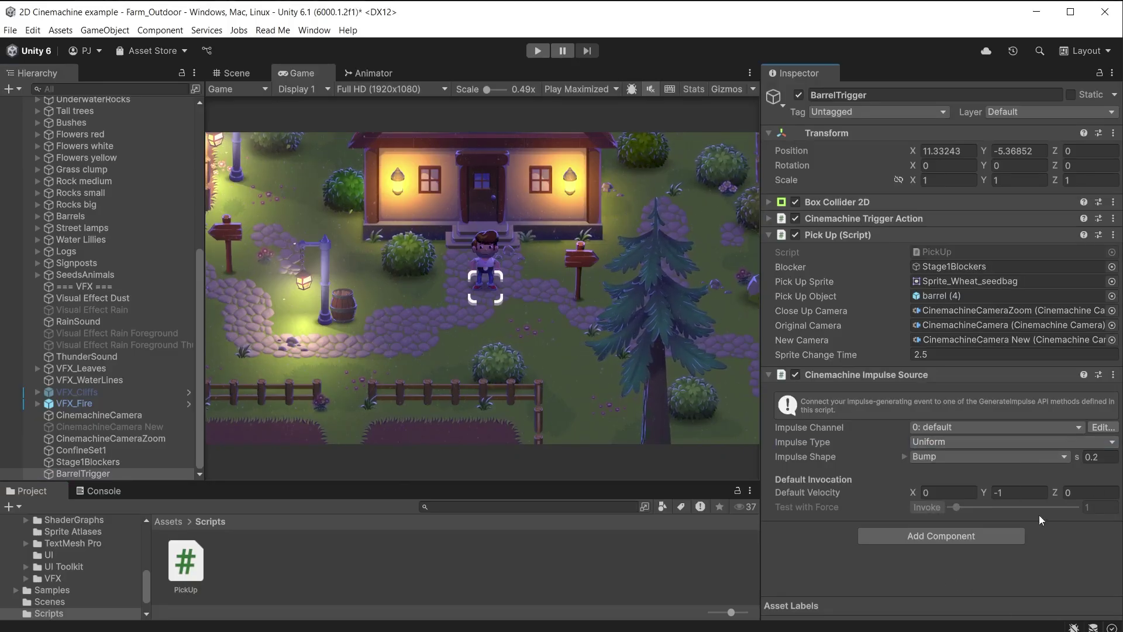
Set the impulse shape to Explosion lasting 0.3, then select CinemachineCameraZoom
{"action": "left_click", "coordinate": [973, 458]}
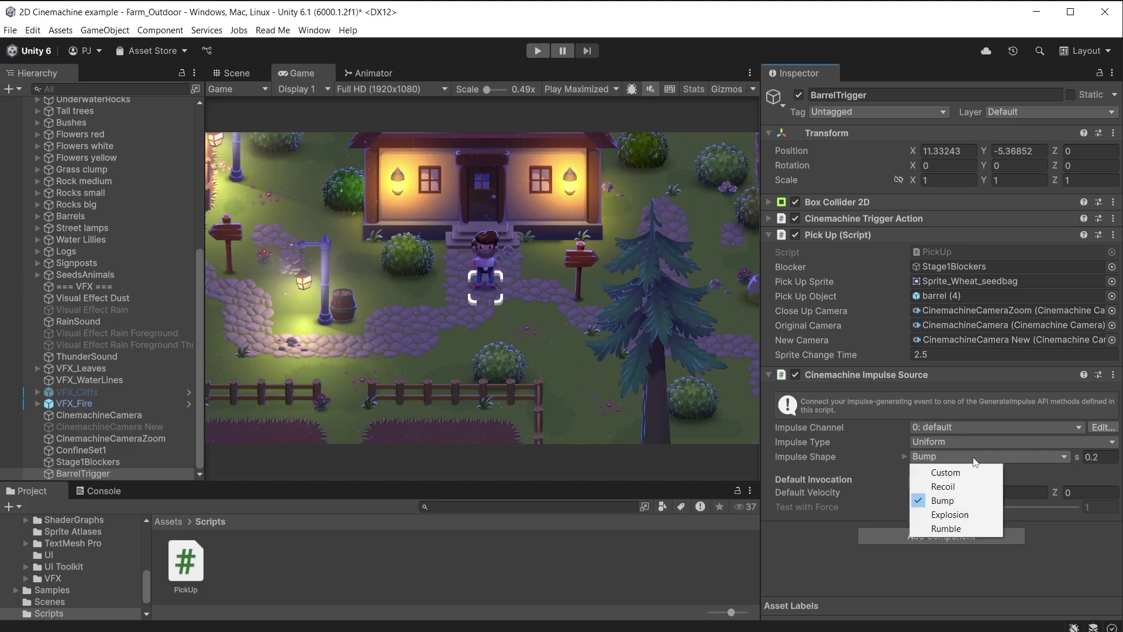
{"action": "left_click", "coordinate": [985, 521]}
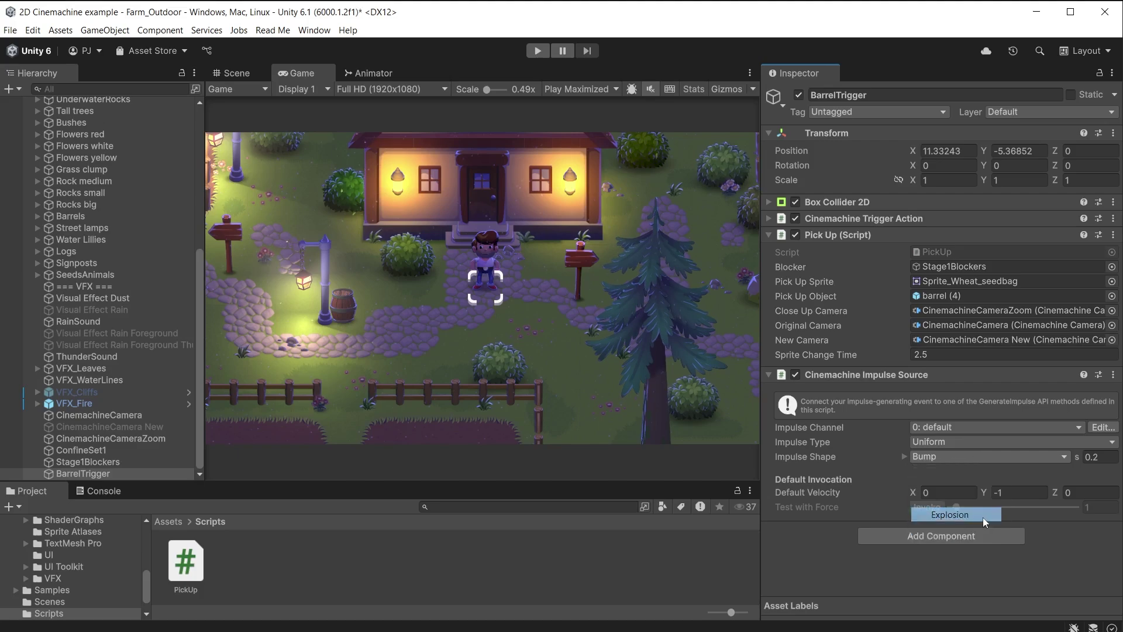
{"action": "left_click", "coordinate": [1096, 458]}
{"action": "type", "text": "0.3"}
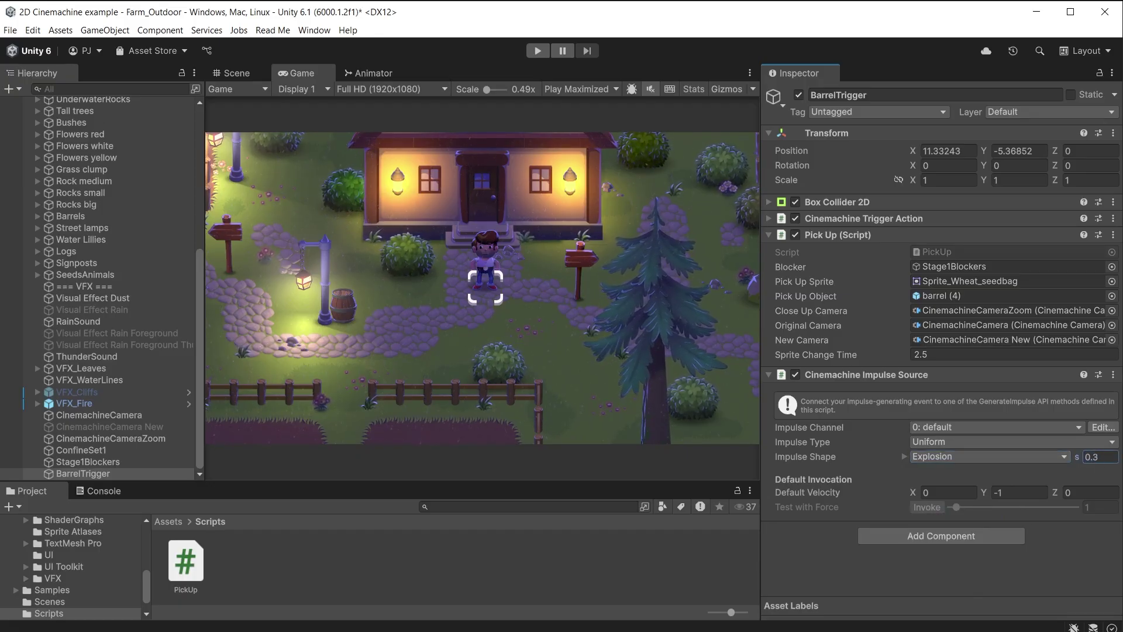
{"action": "double_click", "coordinate": [991, 310]}
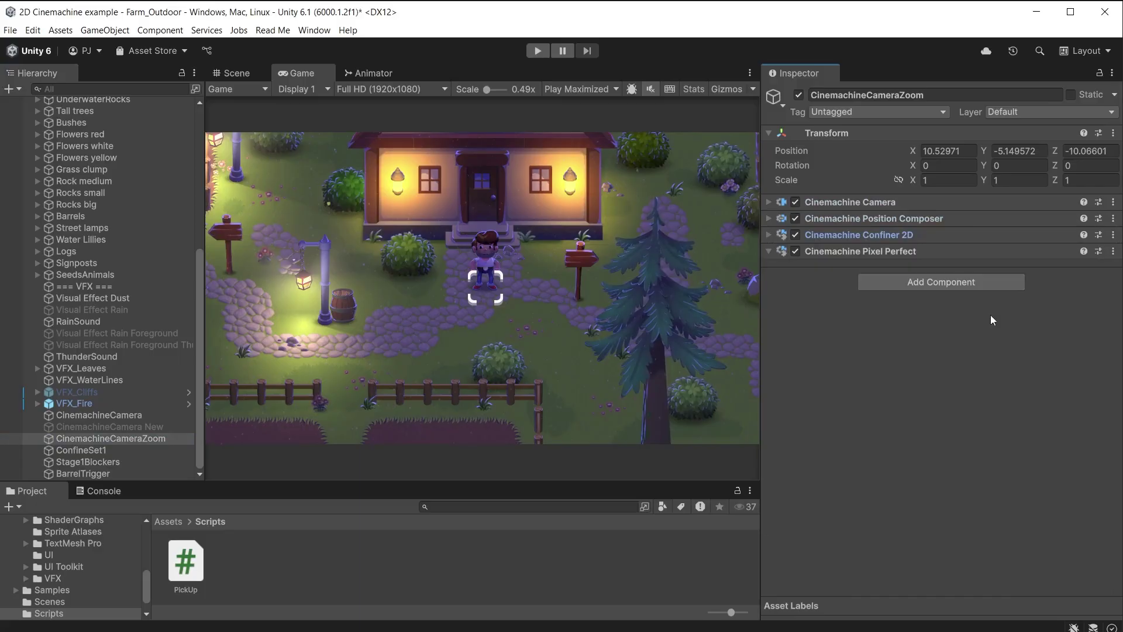
Add a Cinemachine Impulse Listener to the zoom camera with Use 2D Distance enabled
{"action": "left_click", "coordinate": [929, 282]}
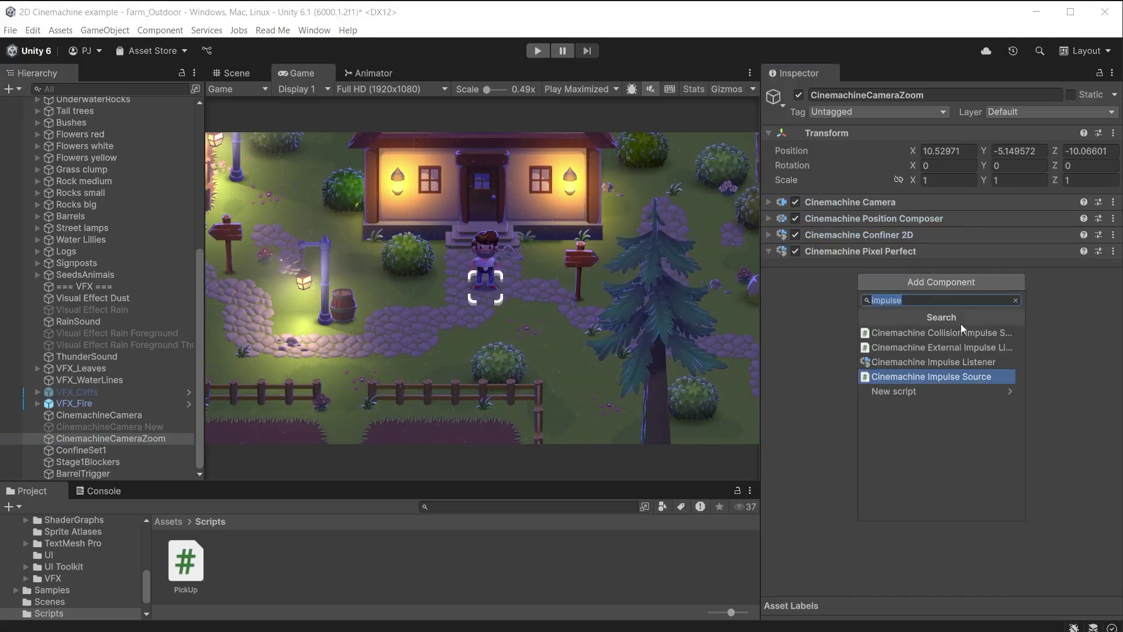
{"action": "left_click", "coordinate": [995, 367]}
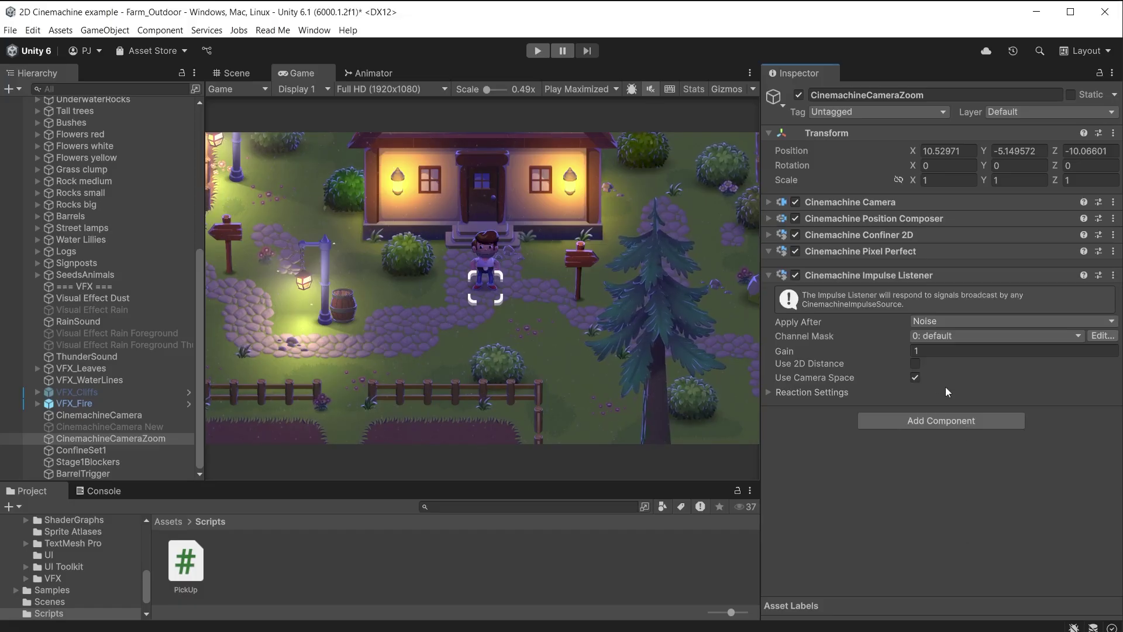
{"action": "left_click", "coordinate": [915, 364]}
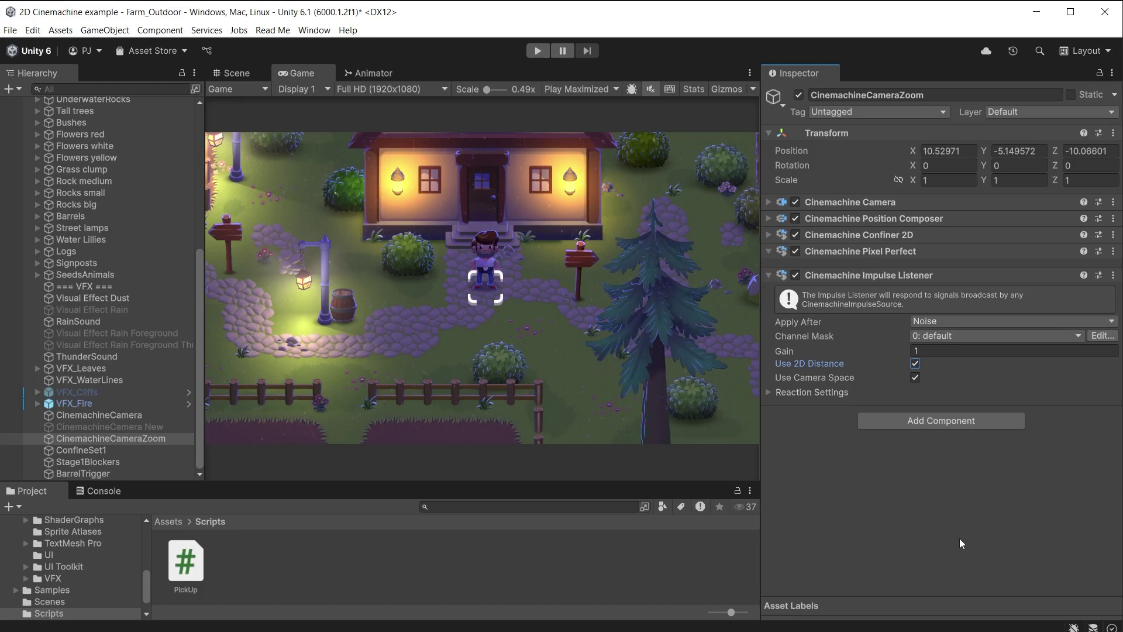
Apply the 6D Shake noise preset to the listener's reaction, with Amplitude and Frequency Gain 2
{"action": "left_click", "coordinate": [766, 393]}
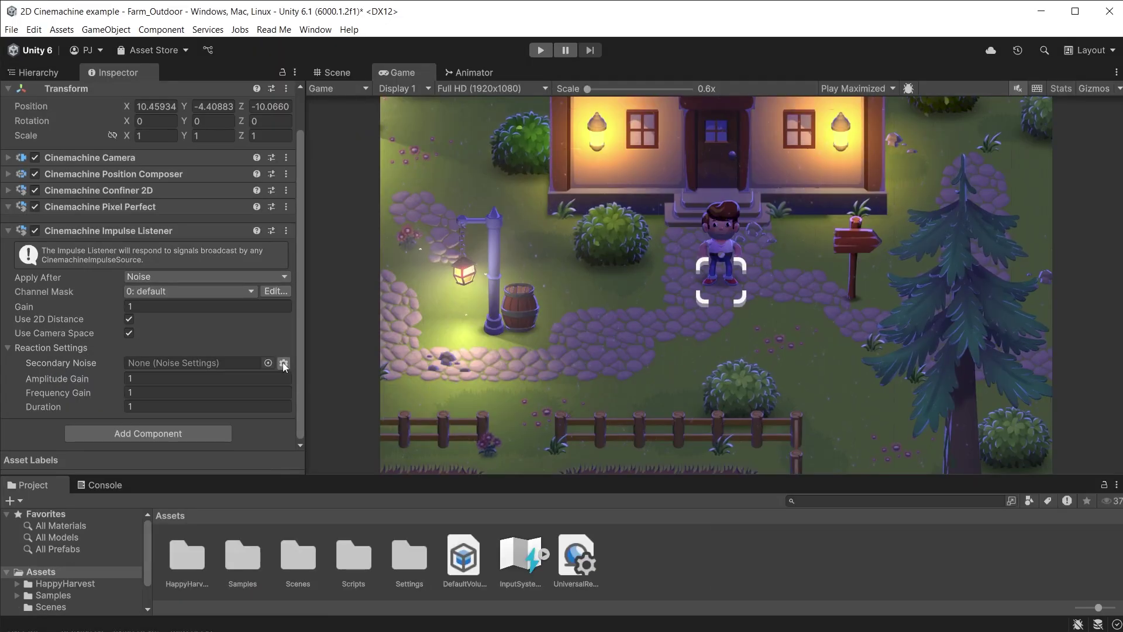
{"action": "left_click", "coordinate": [283, 363]}
{"action": "mouse_move", "coordinate": [339, 386]}
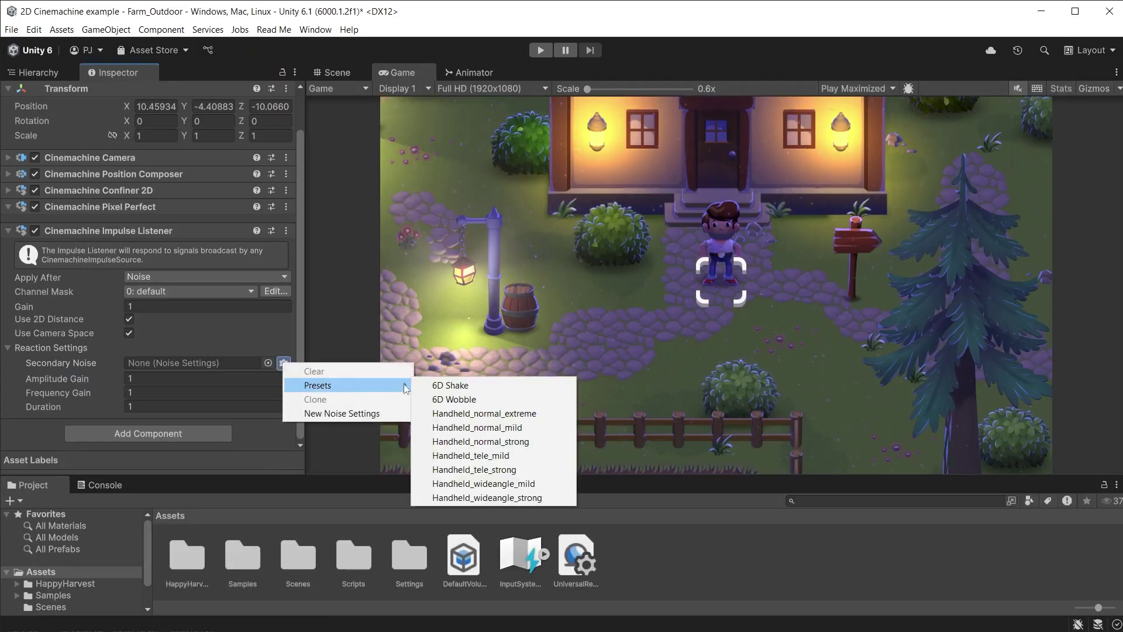
{"action": "left_click", "coordinate": [455, 390]}
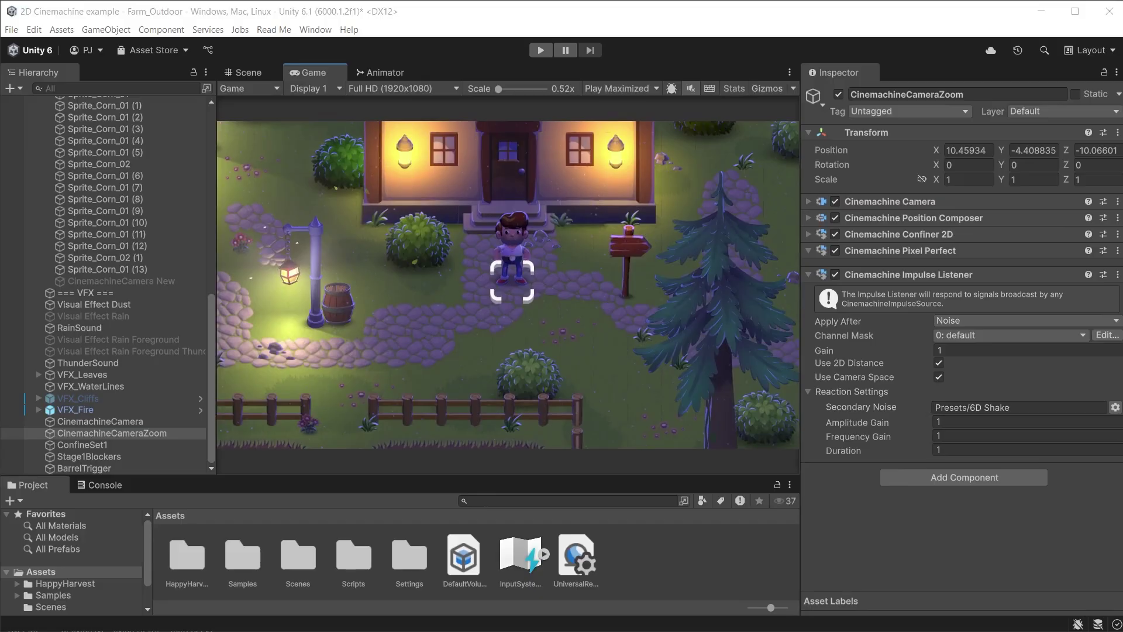
{"action": "left_click", "coordinate": [996, 421]}
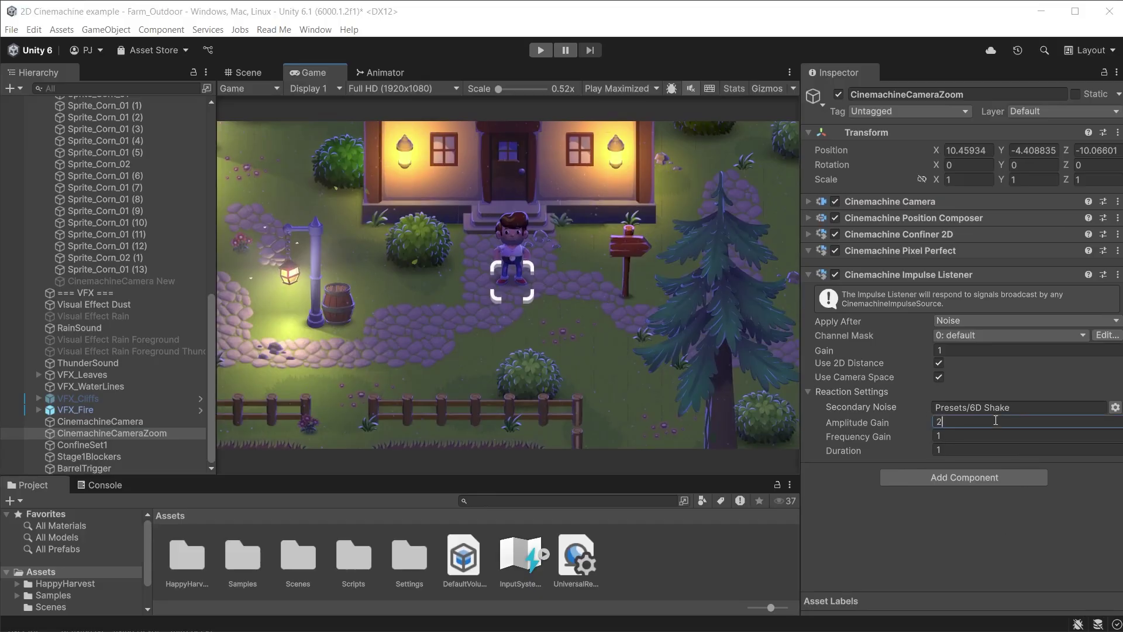
{"action": "left_click", "coordinate": [983, 435]}
{"action": "type", "text": "2"}
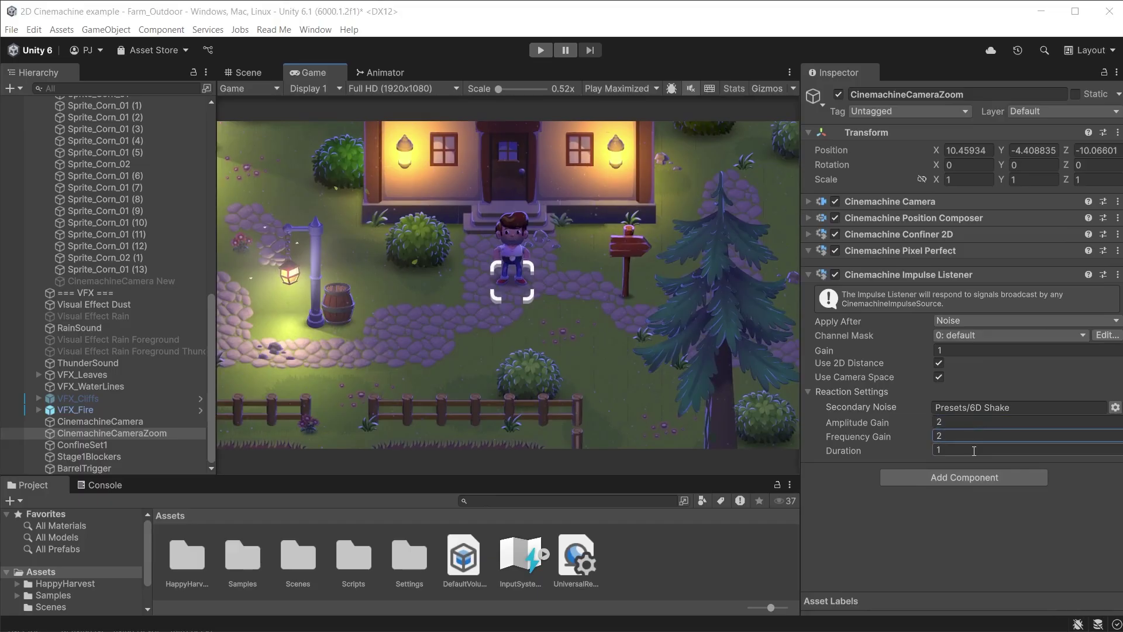
{"action": "left_click", "coordinate": [974, 450]}
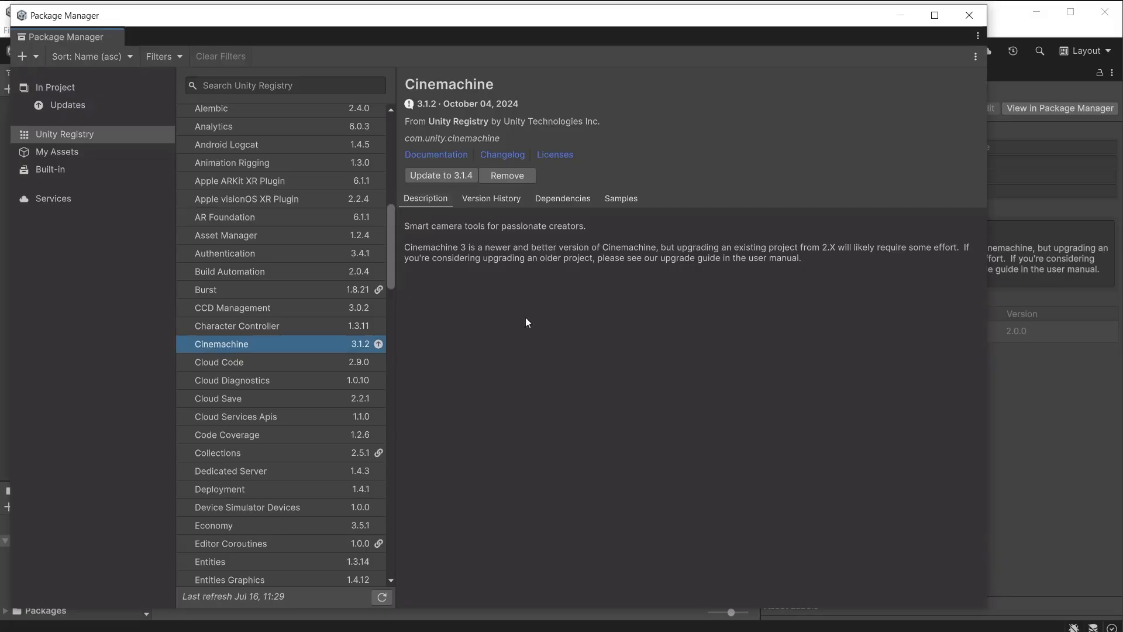
After checking Cinemachine's Samples, load the scene from Samples > Cinemachine > 3.1.2 > 2D Samples > 2D Platformer
{"action": "left_click", "coordinate": [624, 201]}
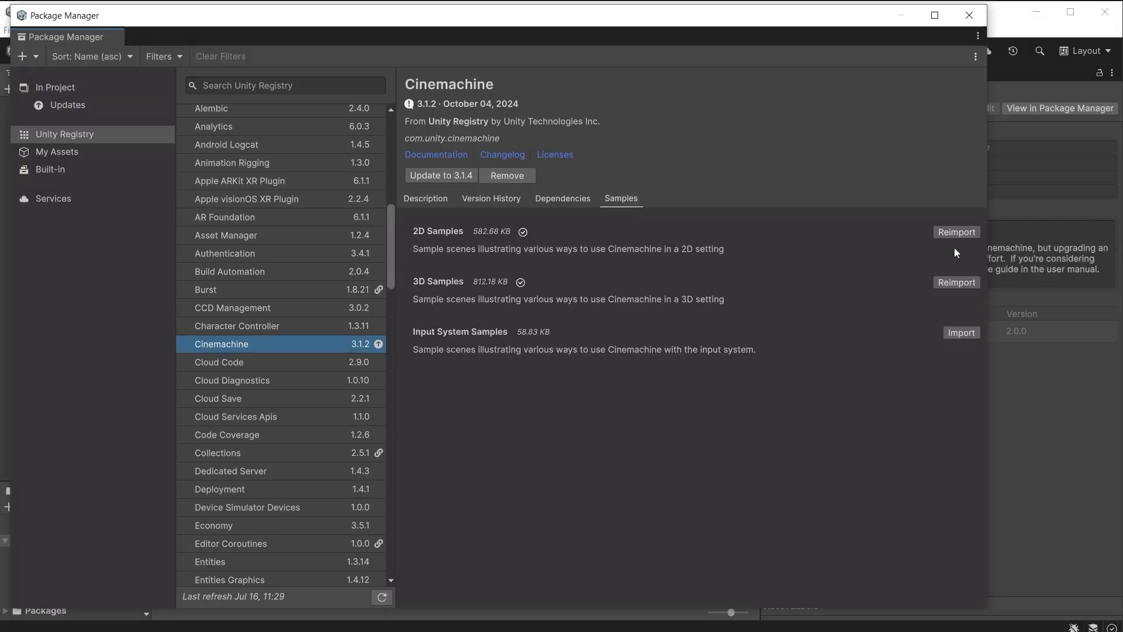
{"action": "left_click", "coordinate": [969, 15]}
{"action": "left_click", "coordinate": [238, 574]}
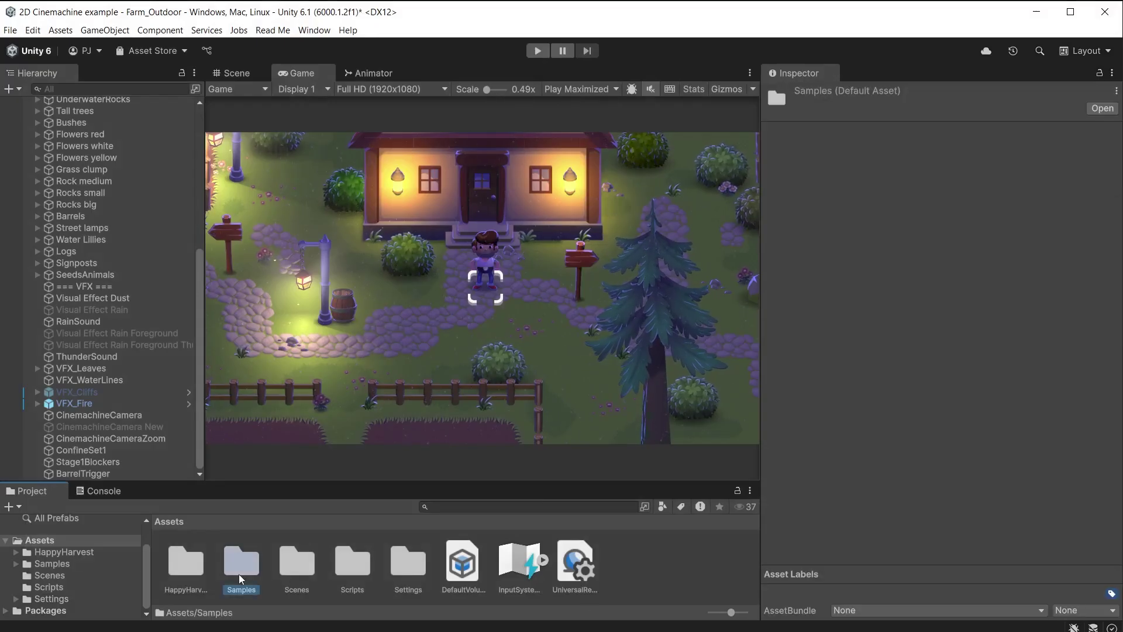
{"action": "double_click", "coordinate": [239, 574]}
{"action": "double_click", "coordinate": [186, 570]}
{"action": "double_click", "coordinate": [186, 570]}
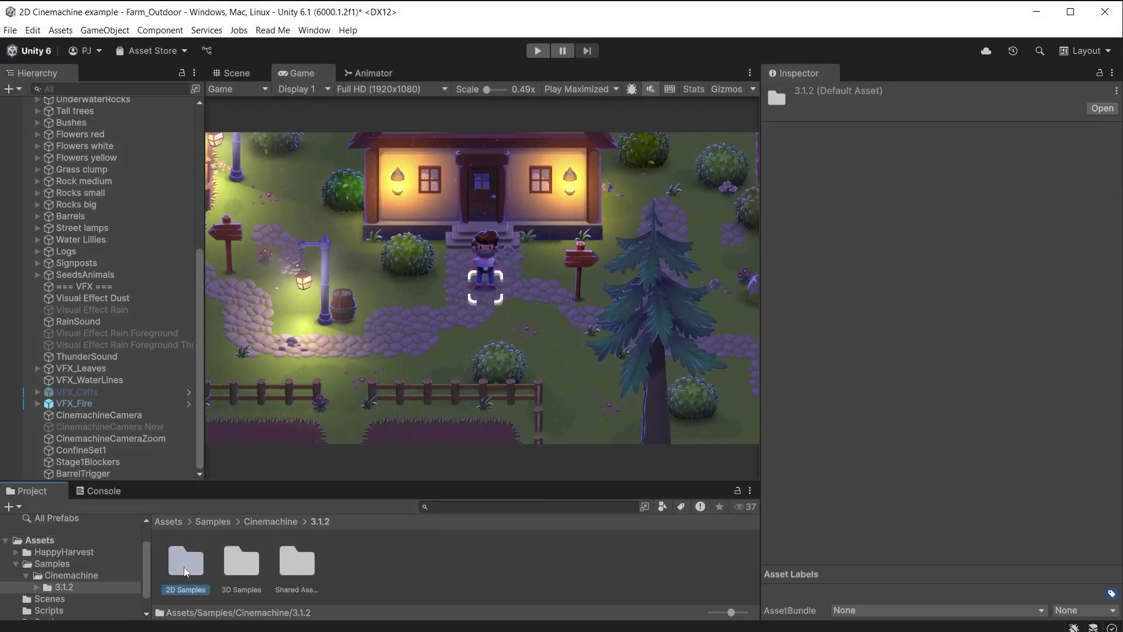
{"action": "double_click", "coordinate": [185, 566]}
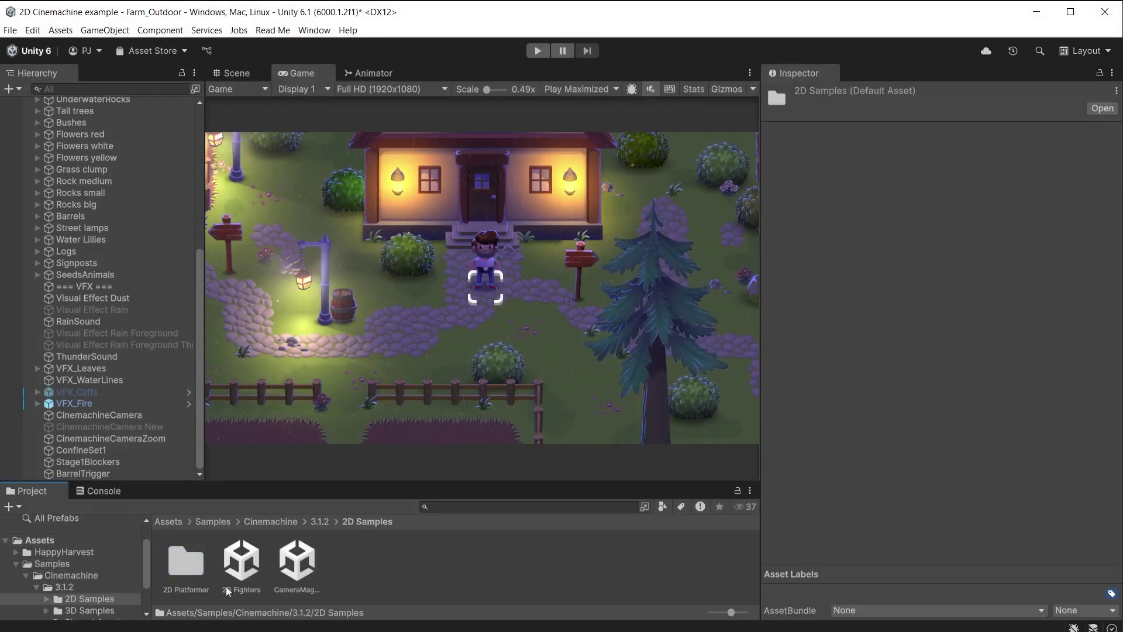
{"action": "double_click", "coordinate": [176, 561]}
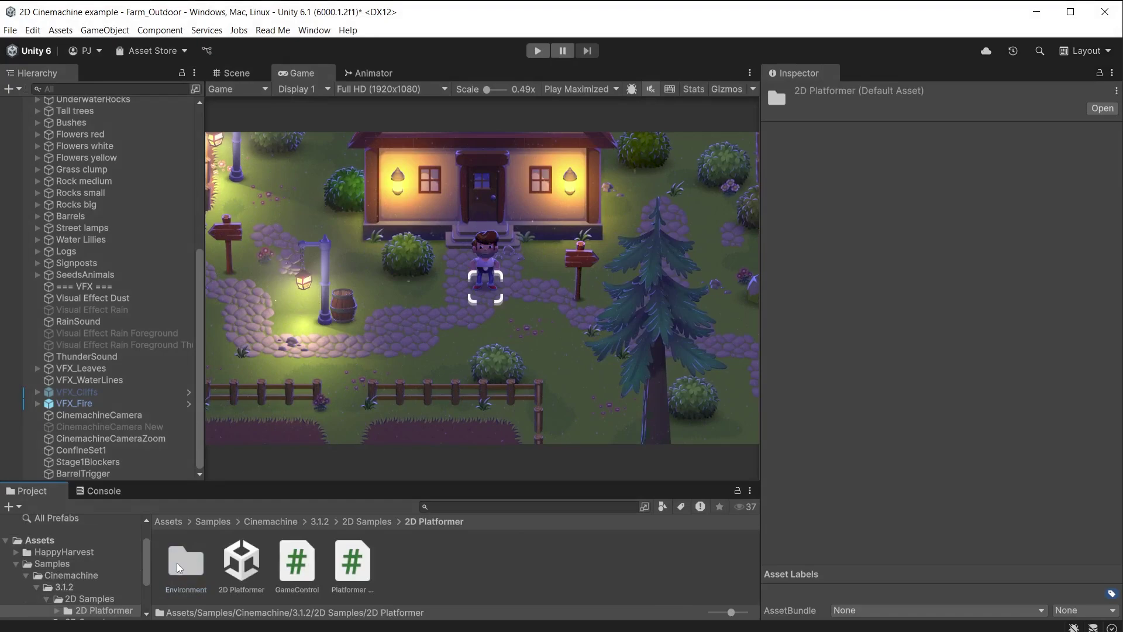
{"action": "double_click", "coordinate": [226, 559]}
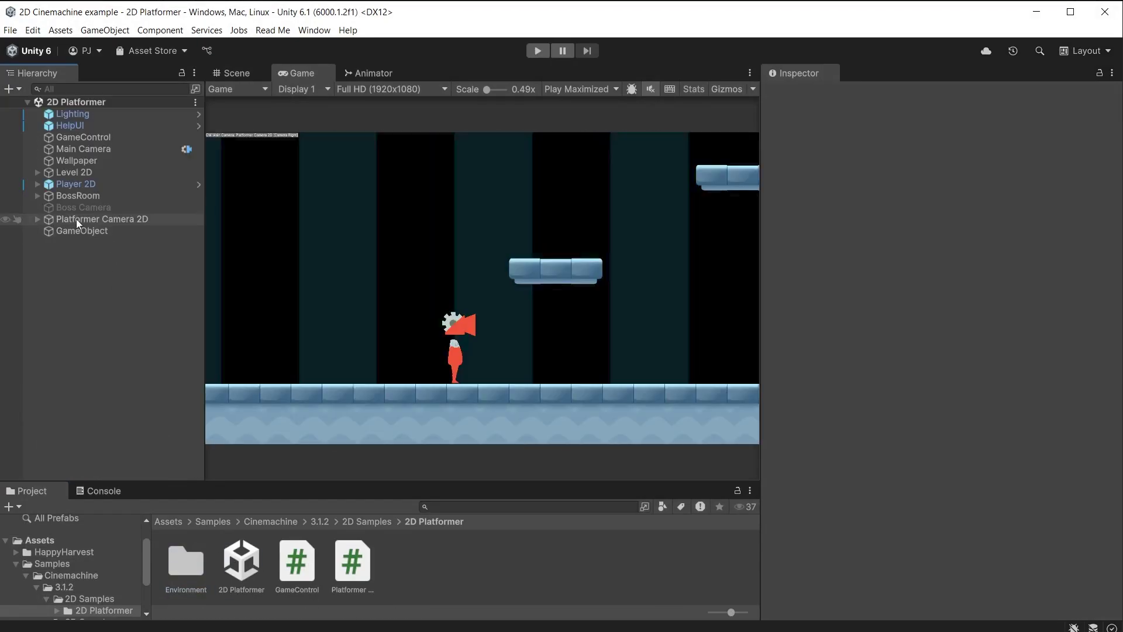
Select Platformer Camera 2D, then zoom out in the Scene view over the entire level
{"action": "left_click", "coordinate": [76, 219]}
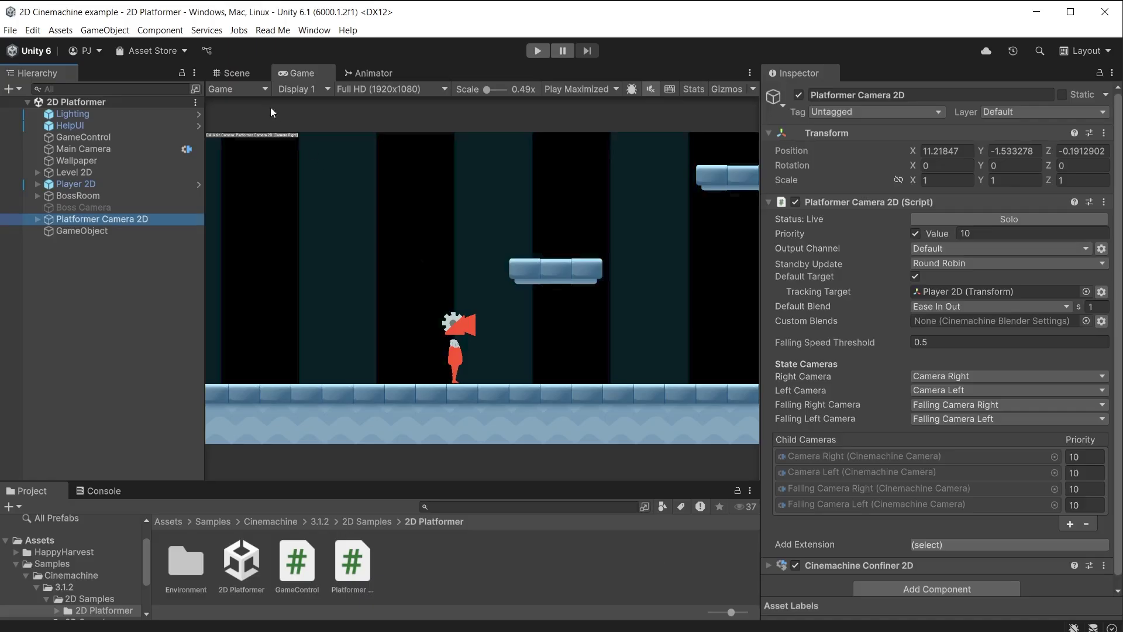
{"action": "left_click", "coordinate": [244, 75]}
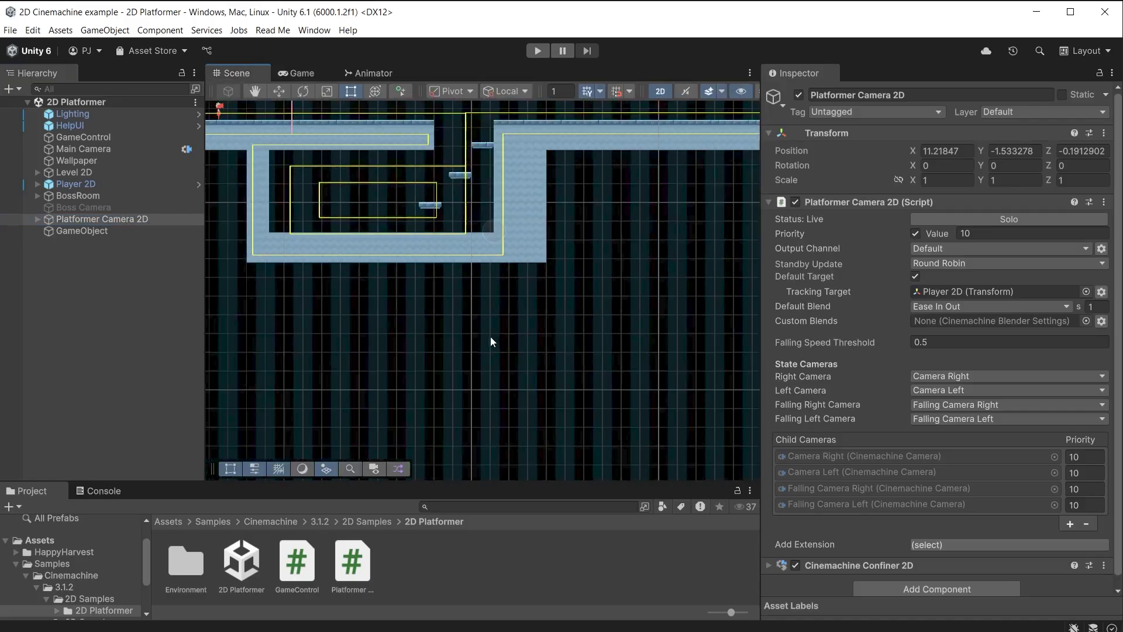
{"action": "scroll", "coordinate": [490, 335], "scroll_direction": "down", "scroll_amount": 2}
{"action": "middle_click_drag", "start_coordinate": [486, 332], "coordinate": [492, 454]}
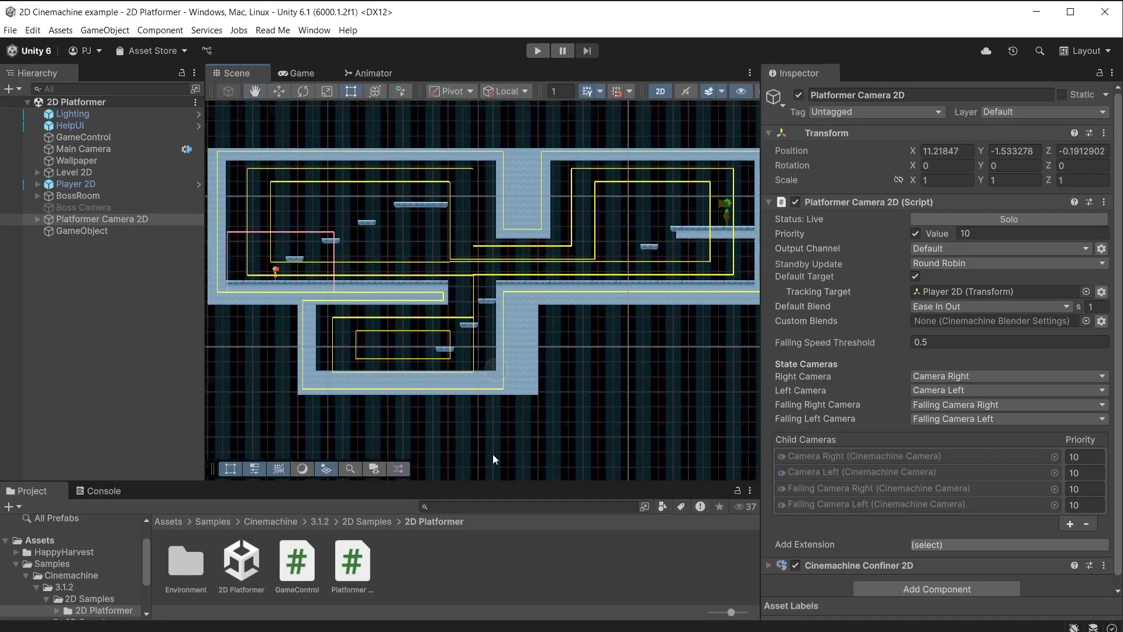
{"action": "scroll", "coordinate": [493, 454], "scroll_direction": "down", "scroll_amount": 1}
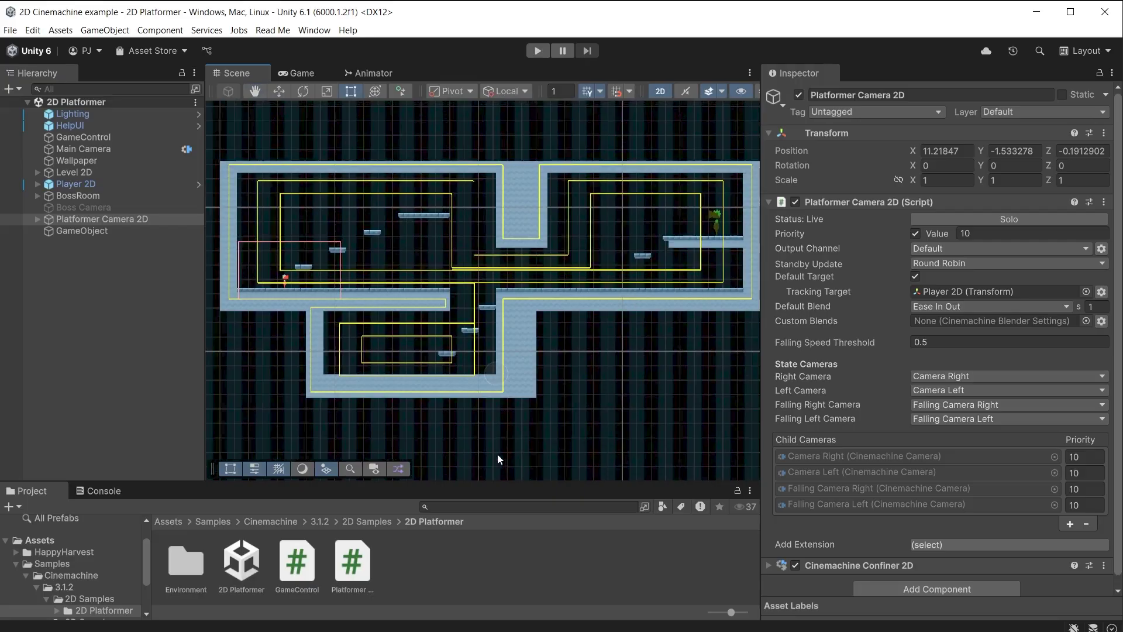